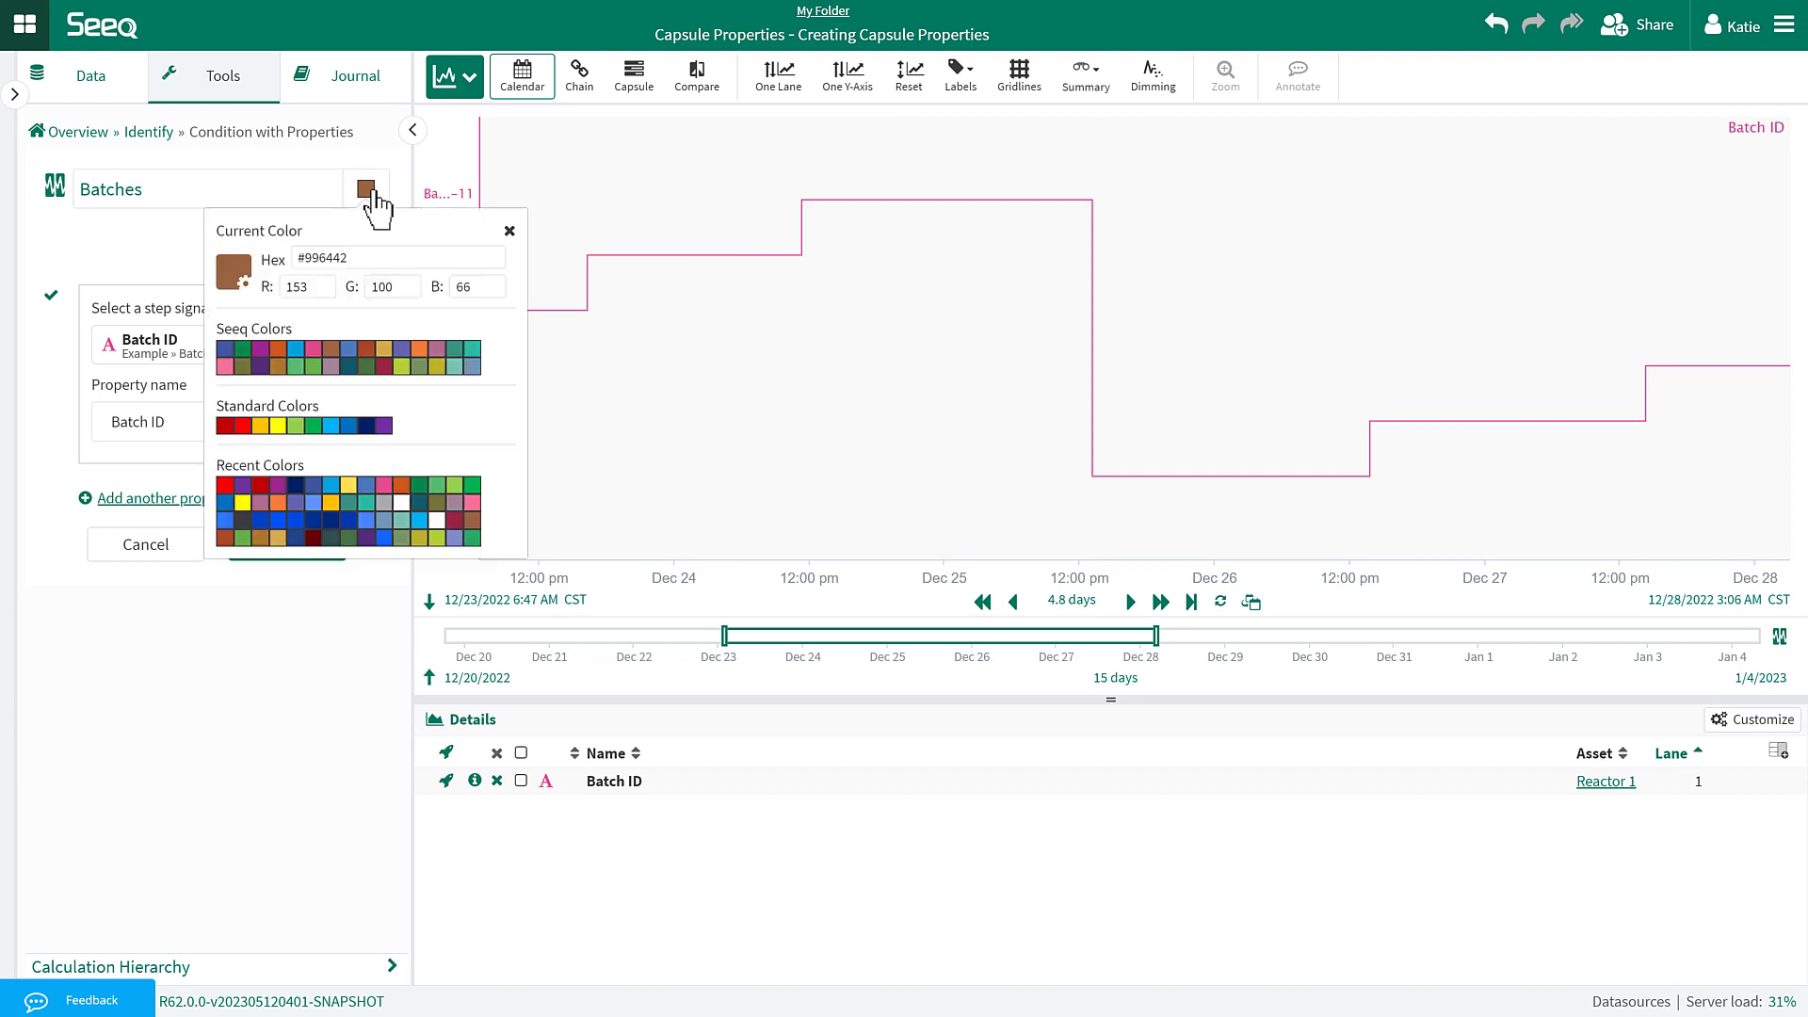
Color the Batches condition light blue and create it on the trend.
left_click(293, 350)
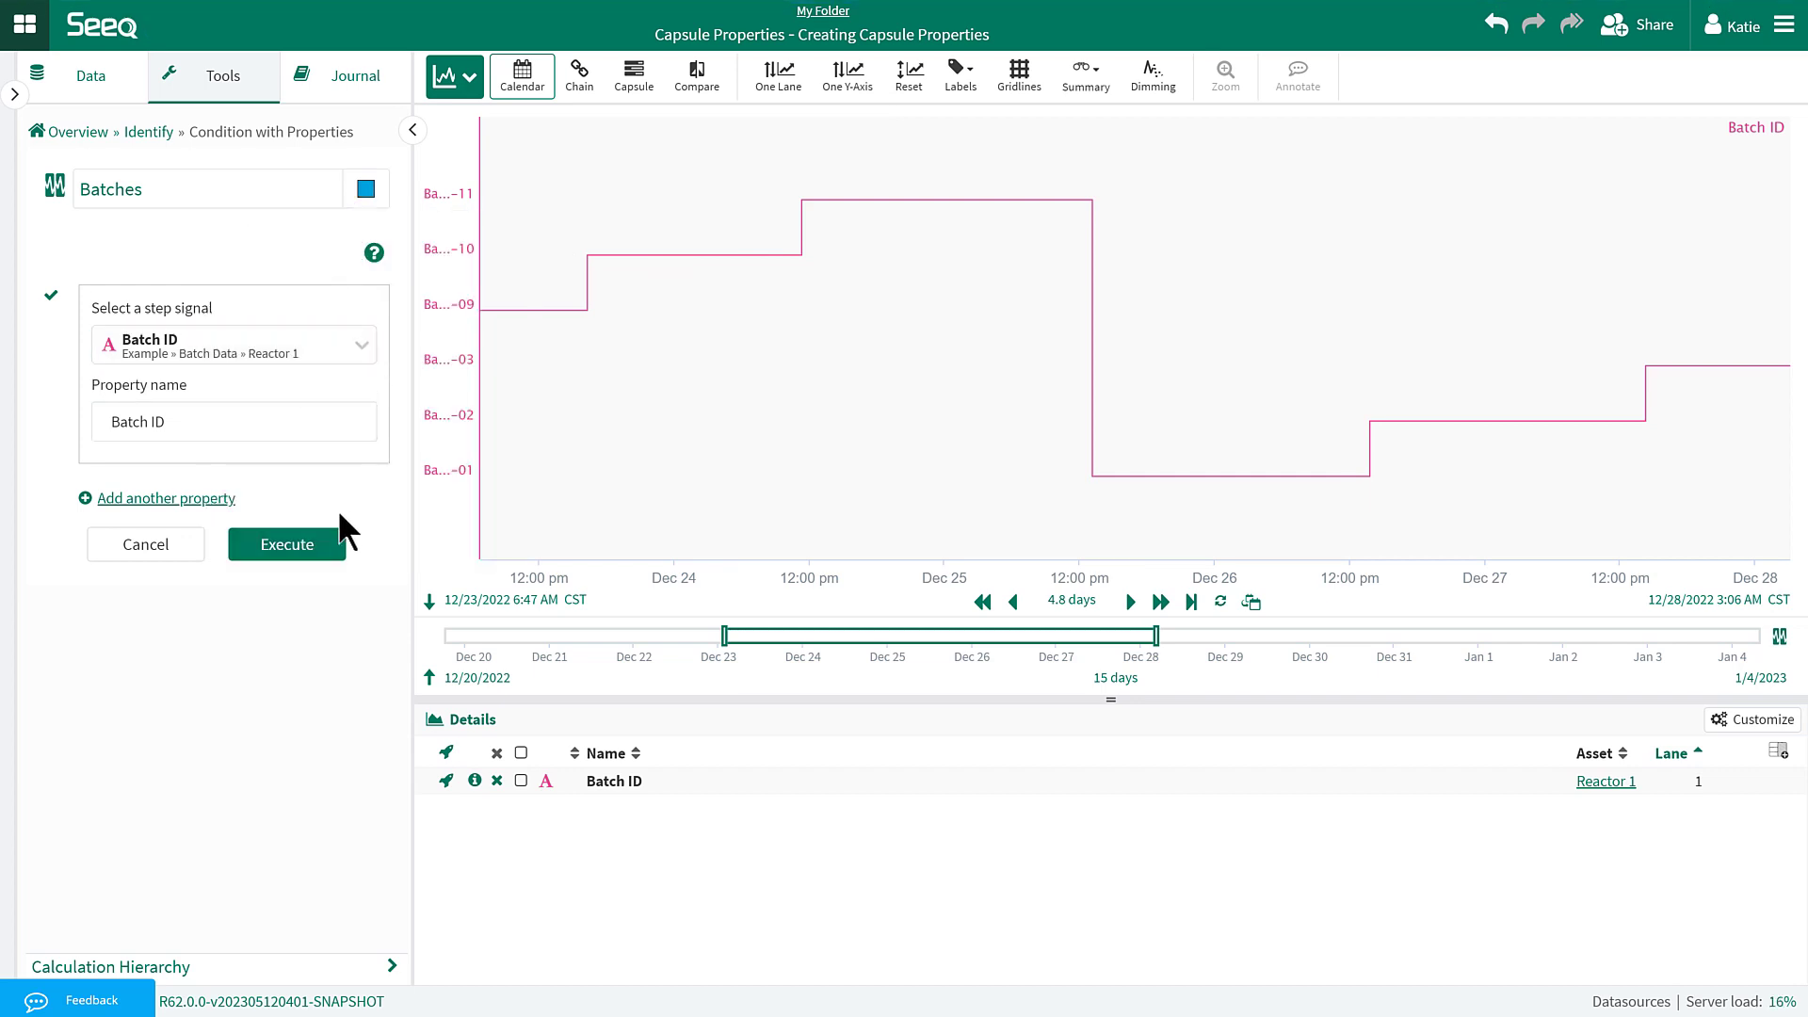
left_click(320, 546)
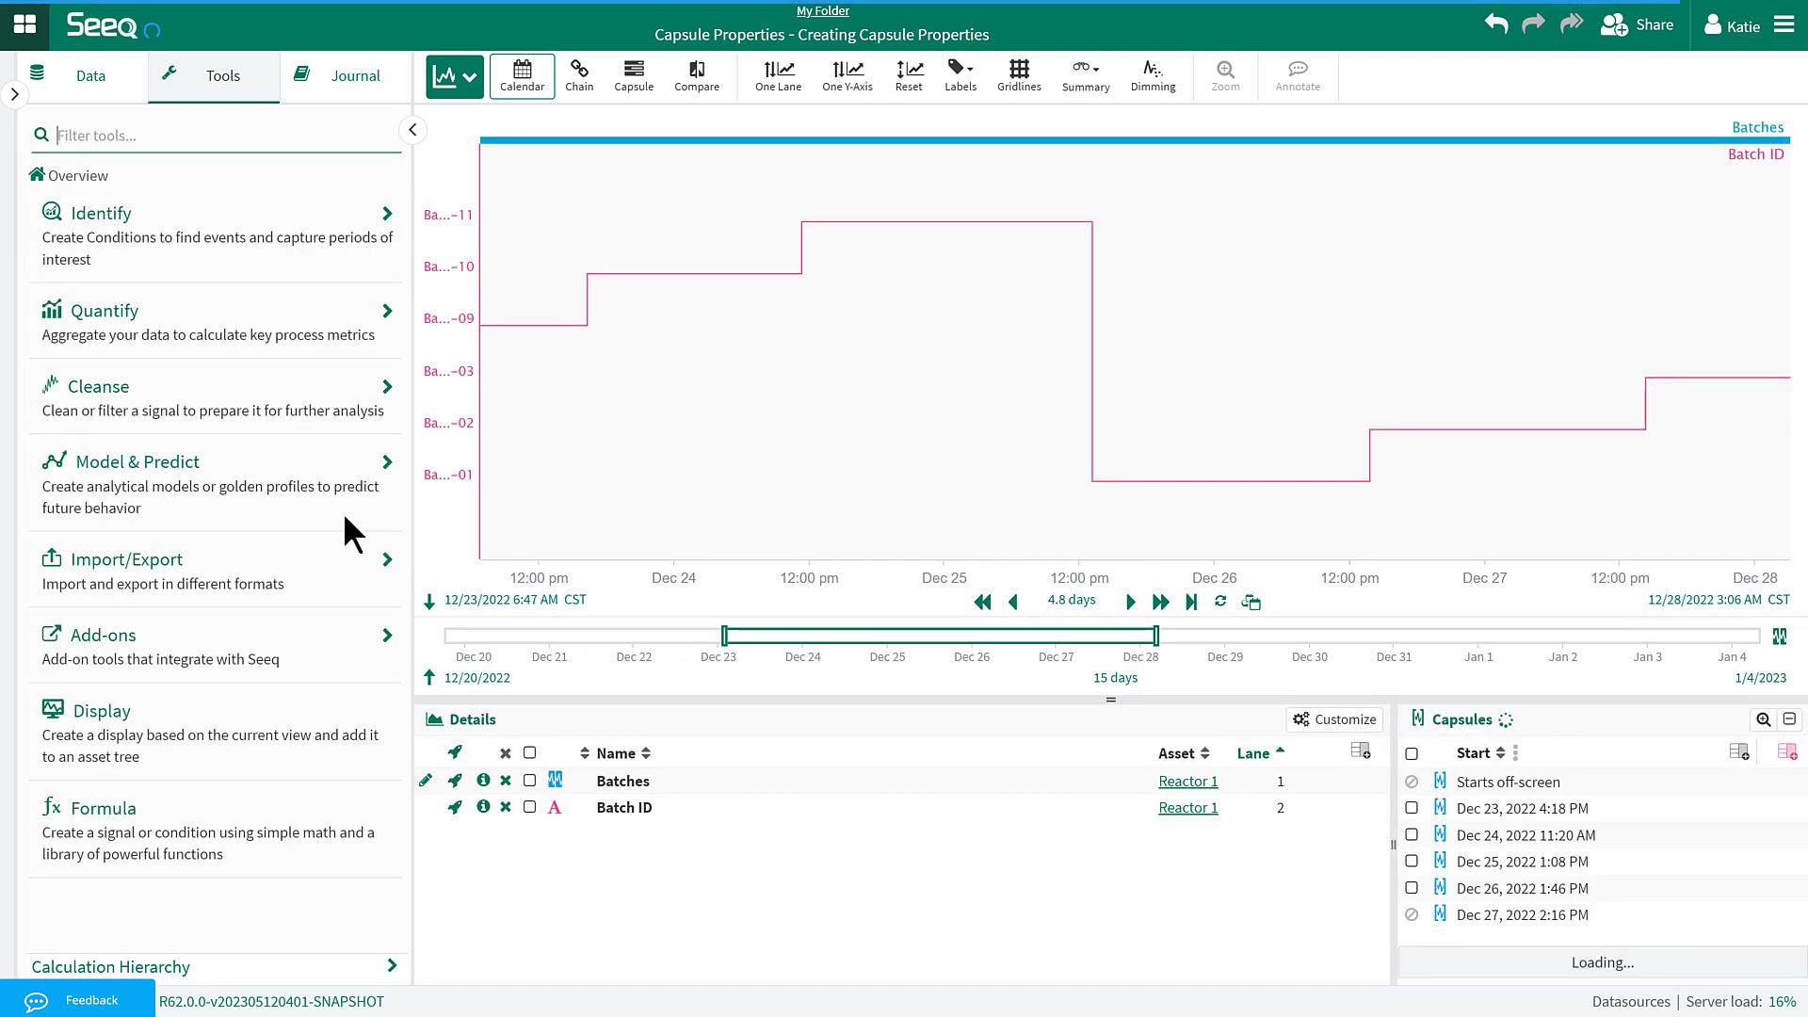
Add the Batch ID custom property column to the capsule table.
left_click(846, 143)
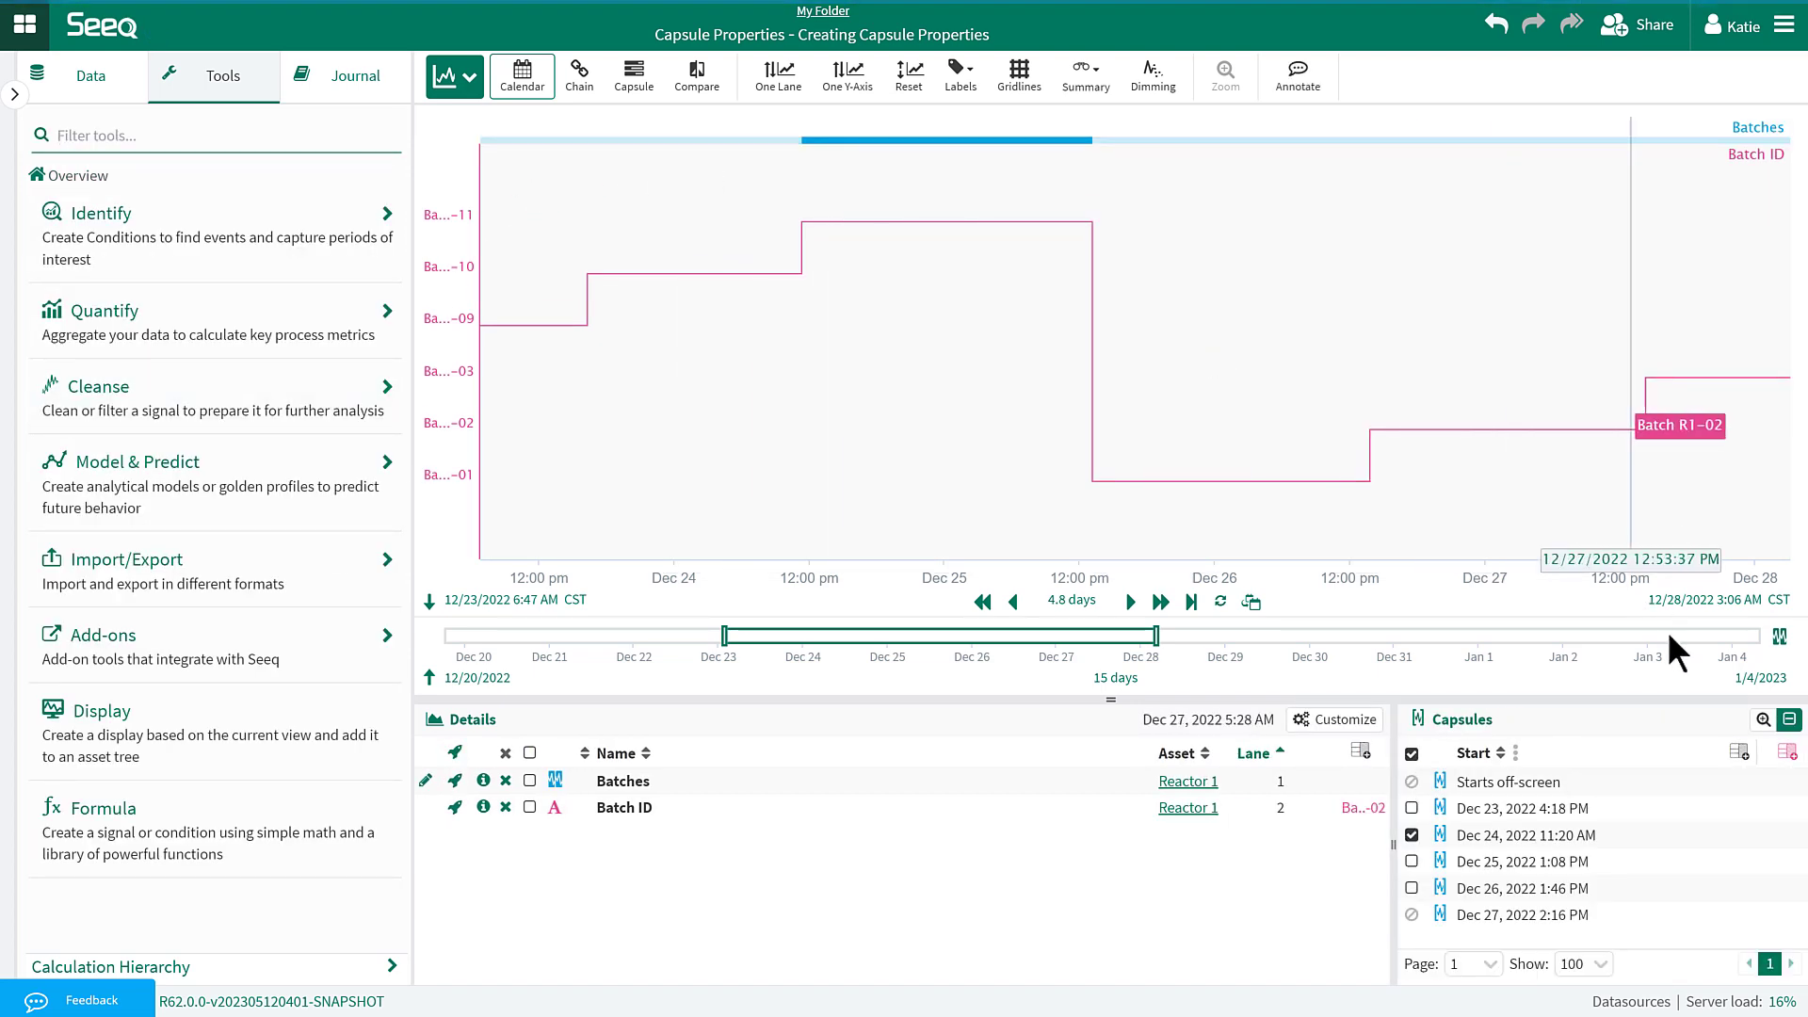
left_click(1790, 719)
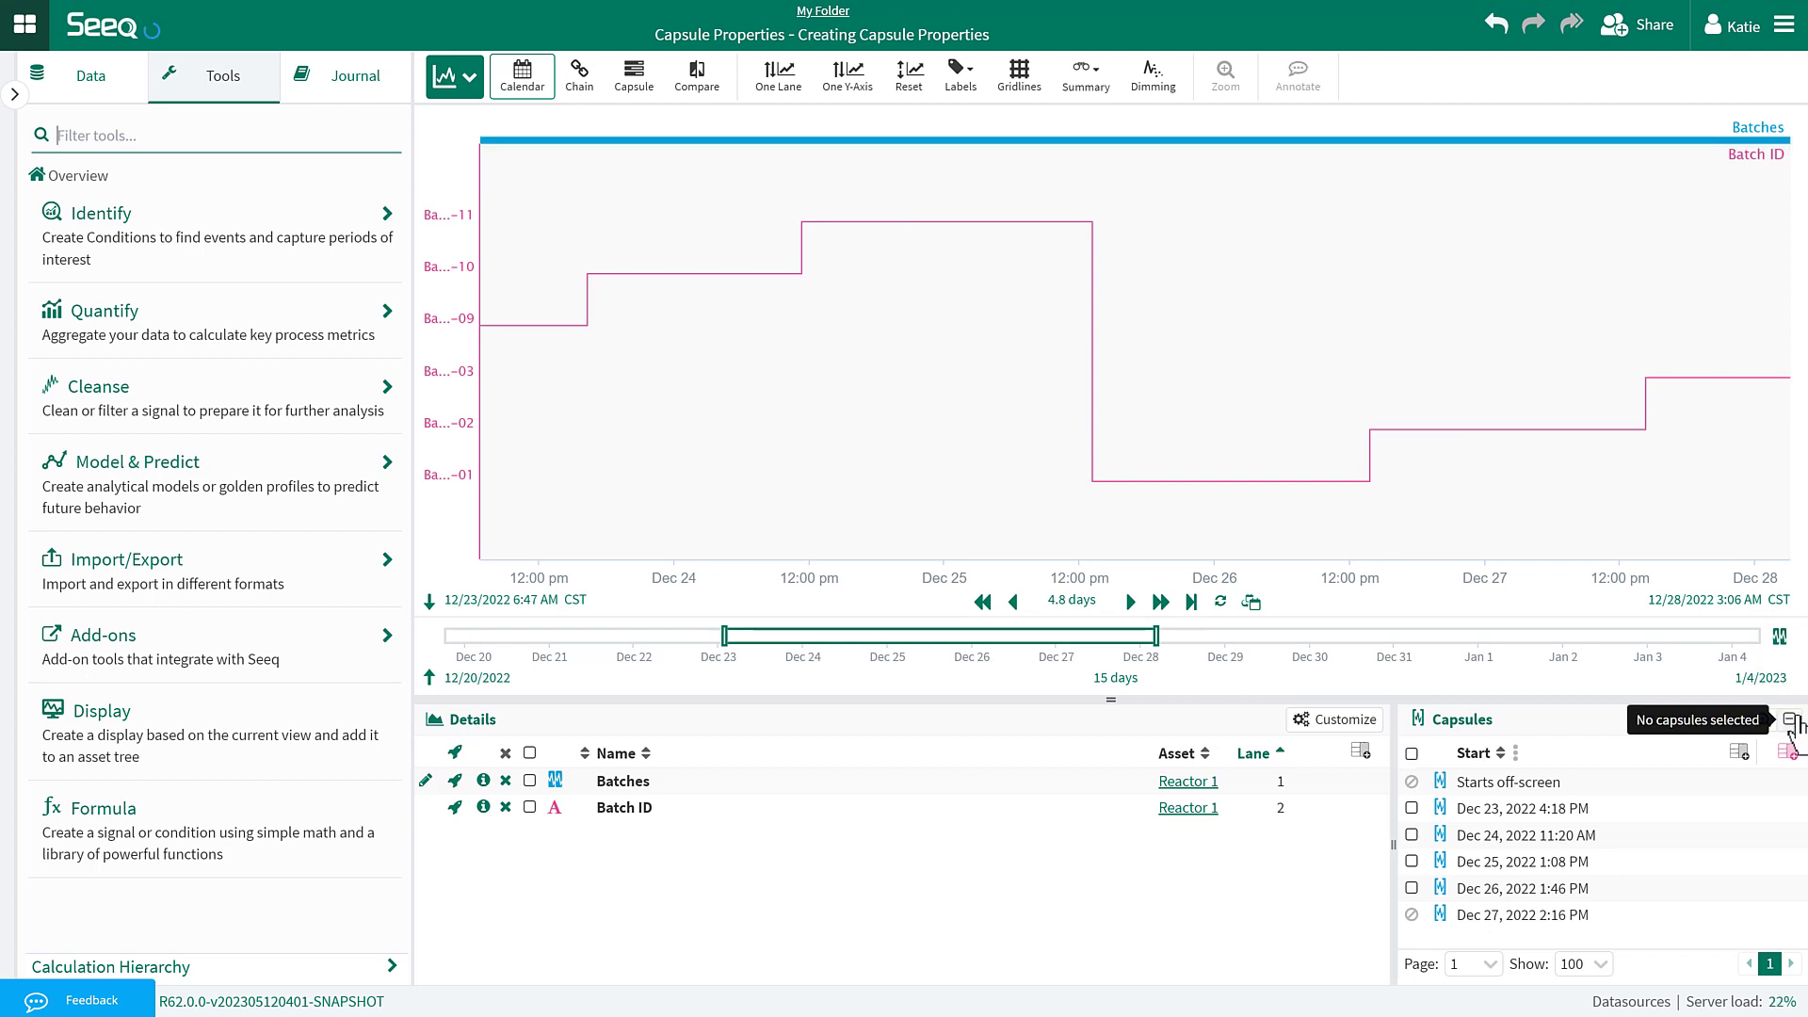
left_click(1738, 751)
left_click(1670, 697)
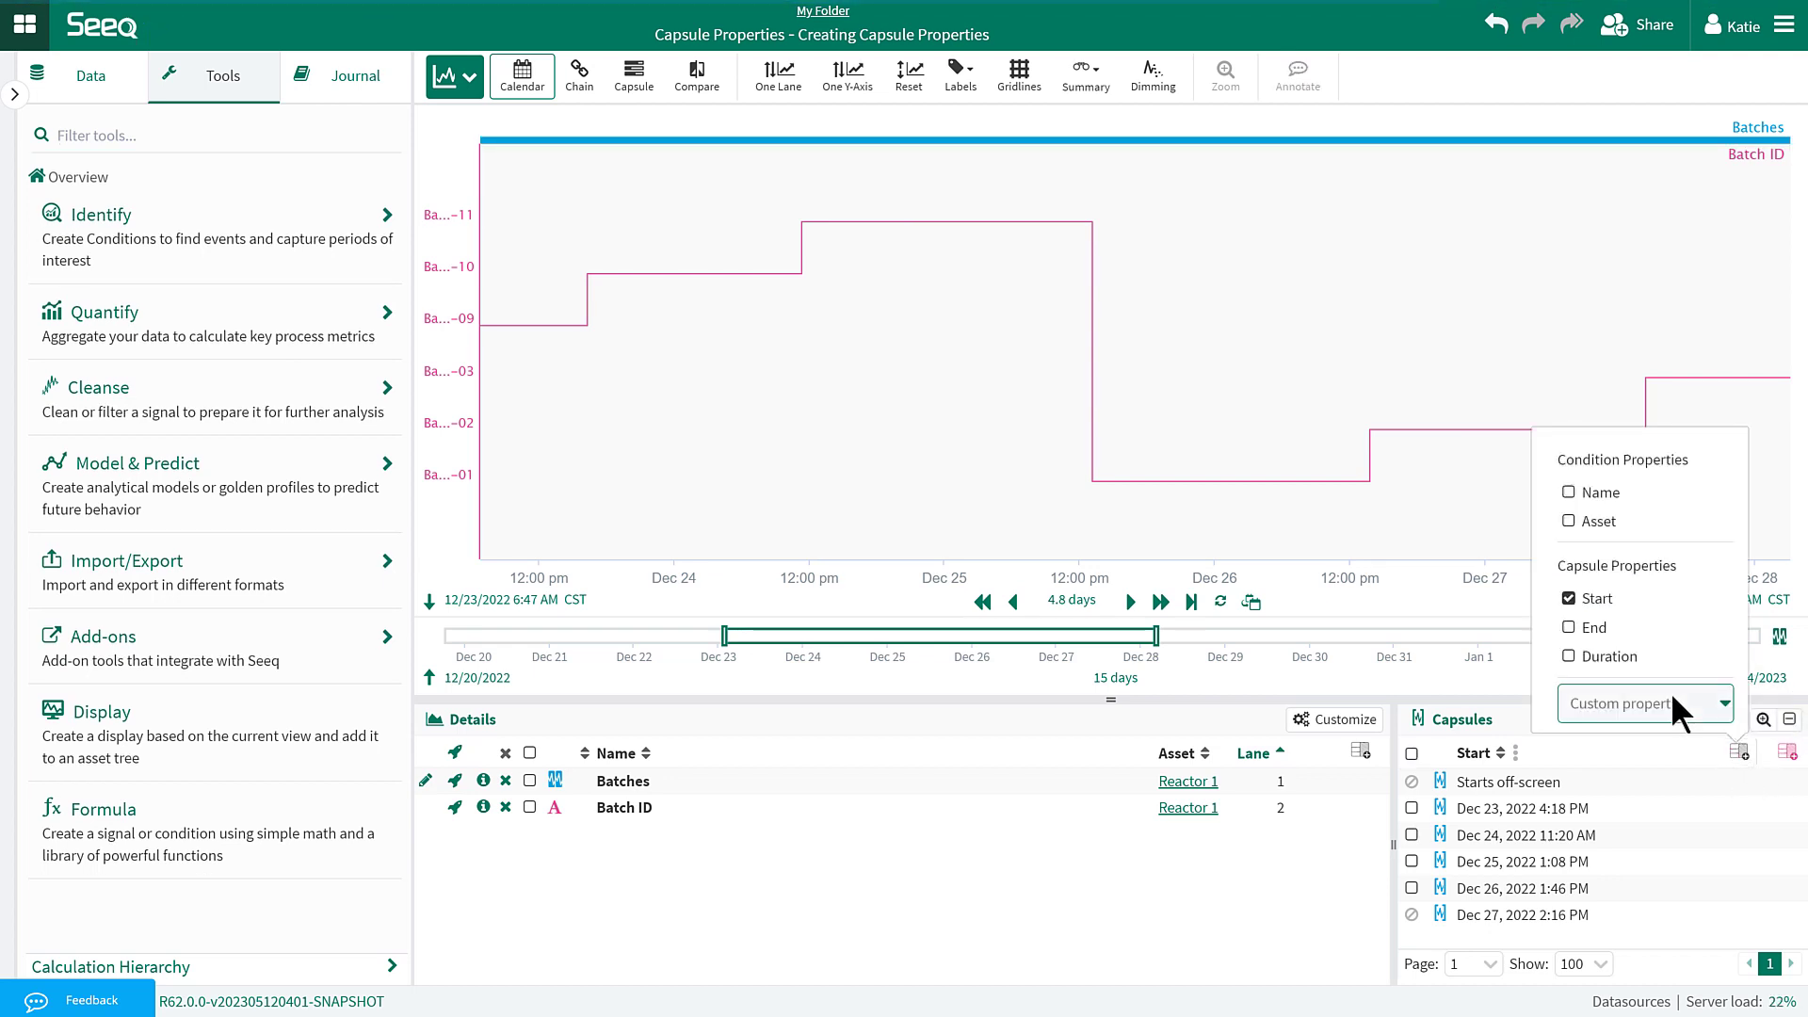
left_click(1638, 739)
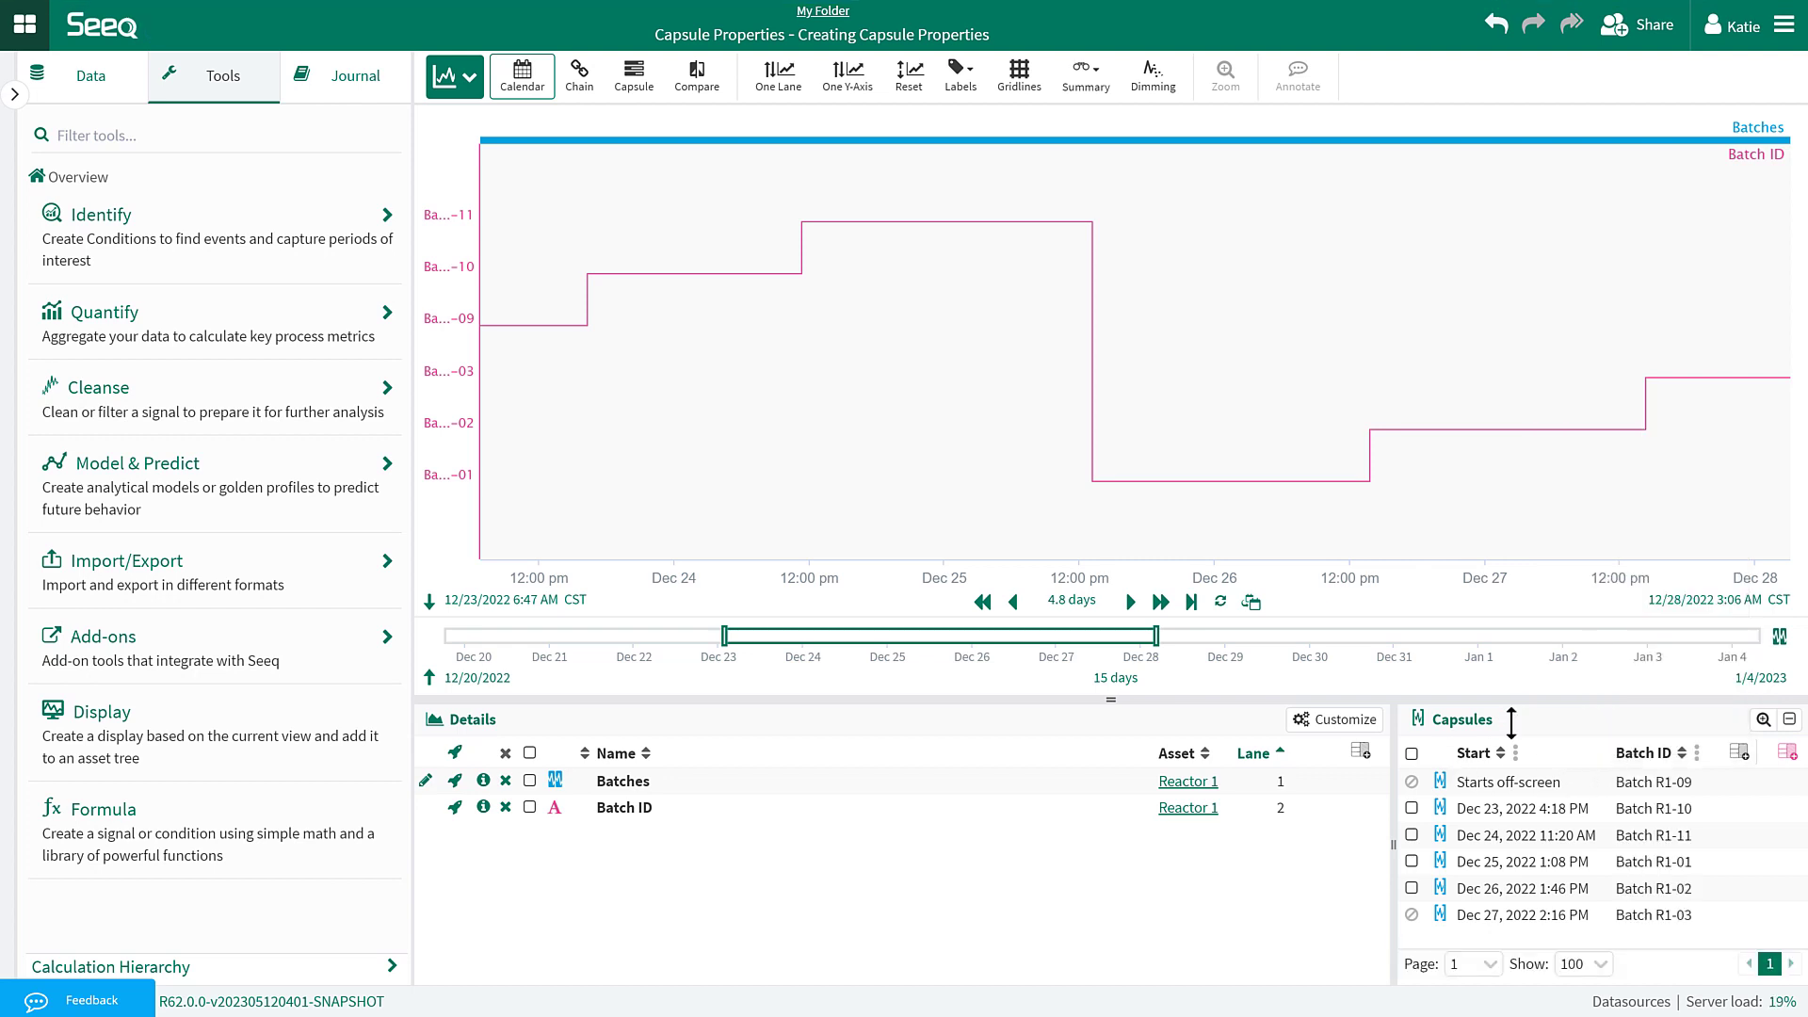
Label the trend capsules with their Batch ID.
left_click(960, 85)
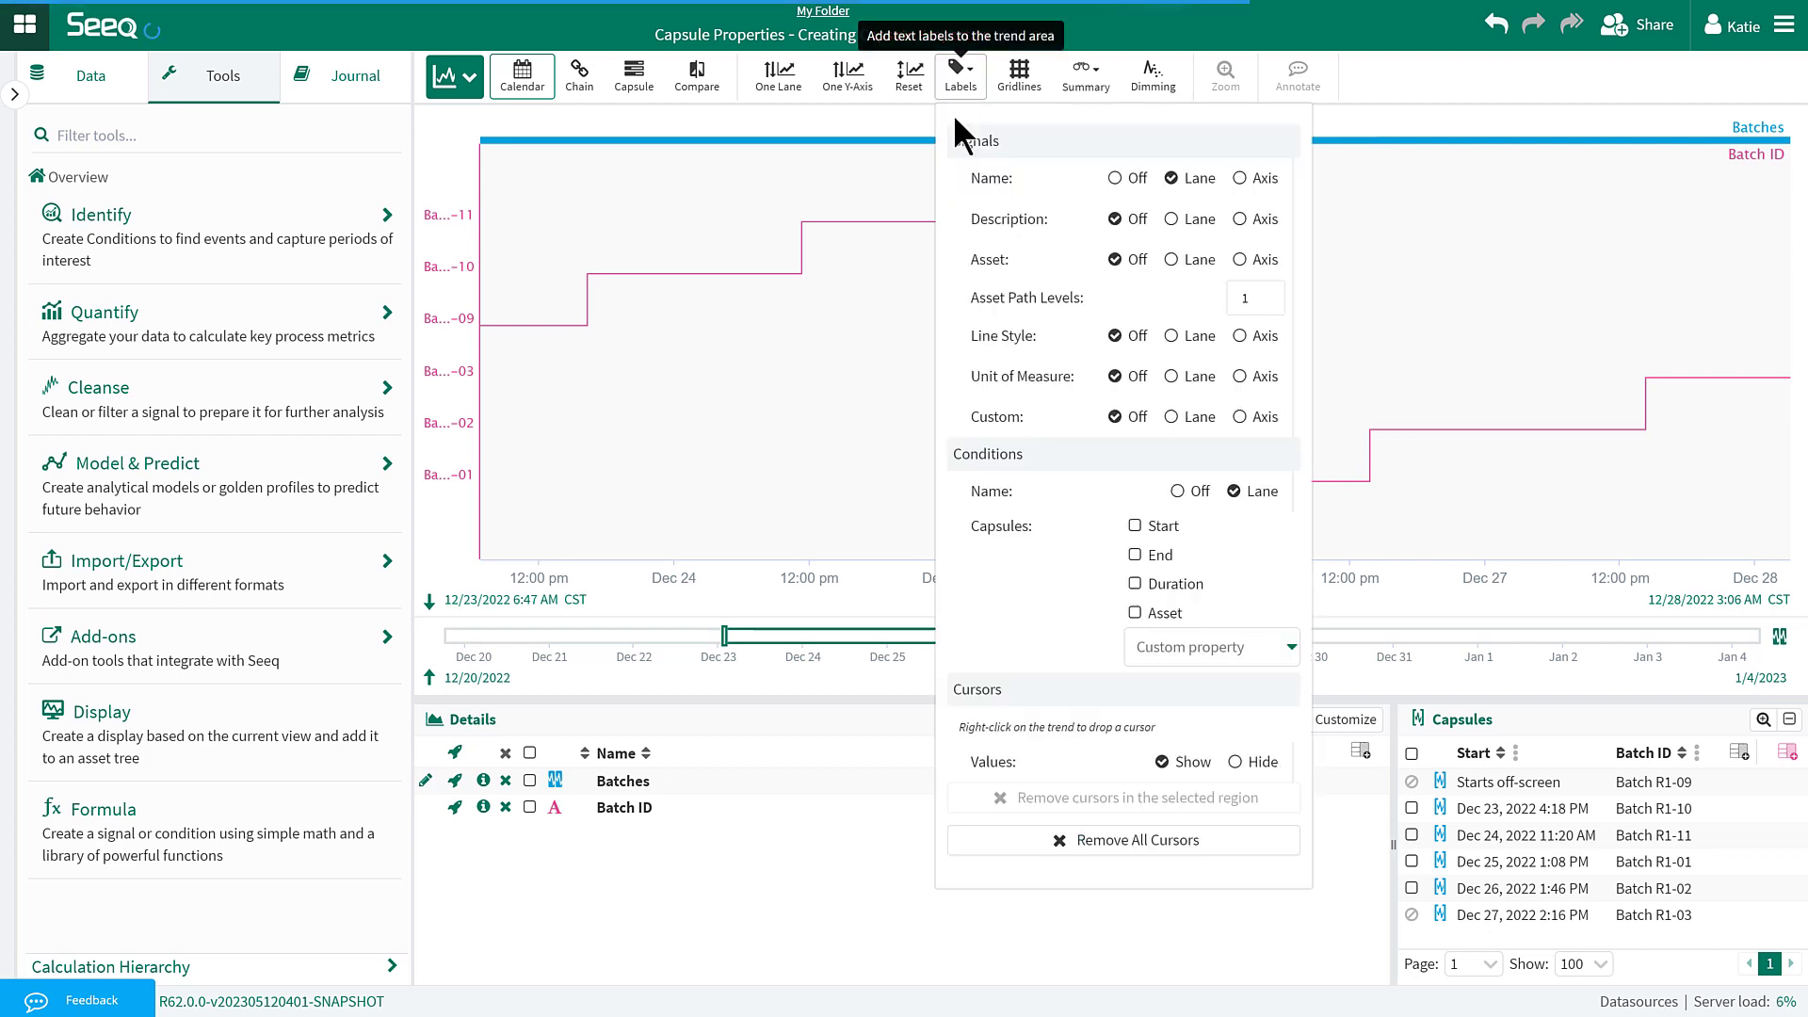
left_click(1202, 647)
left_click(1205, 680)
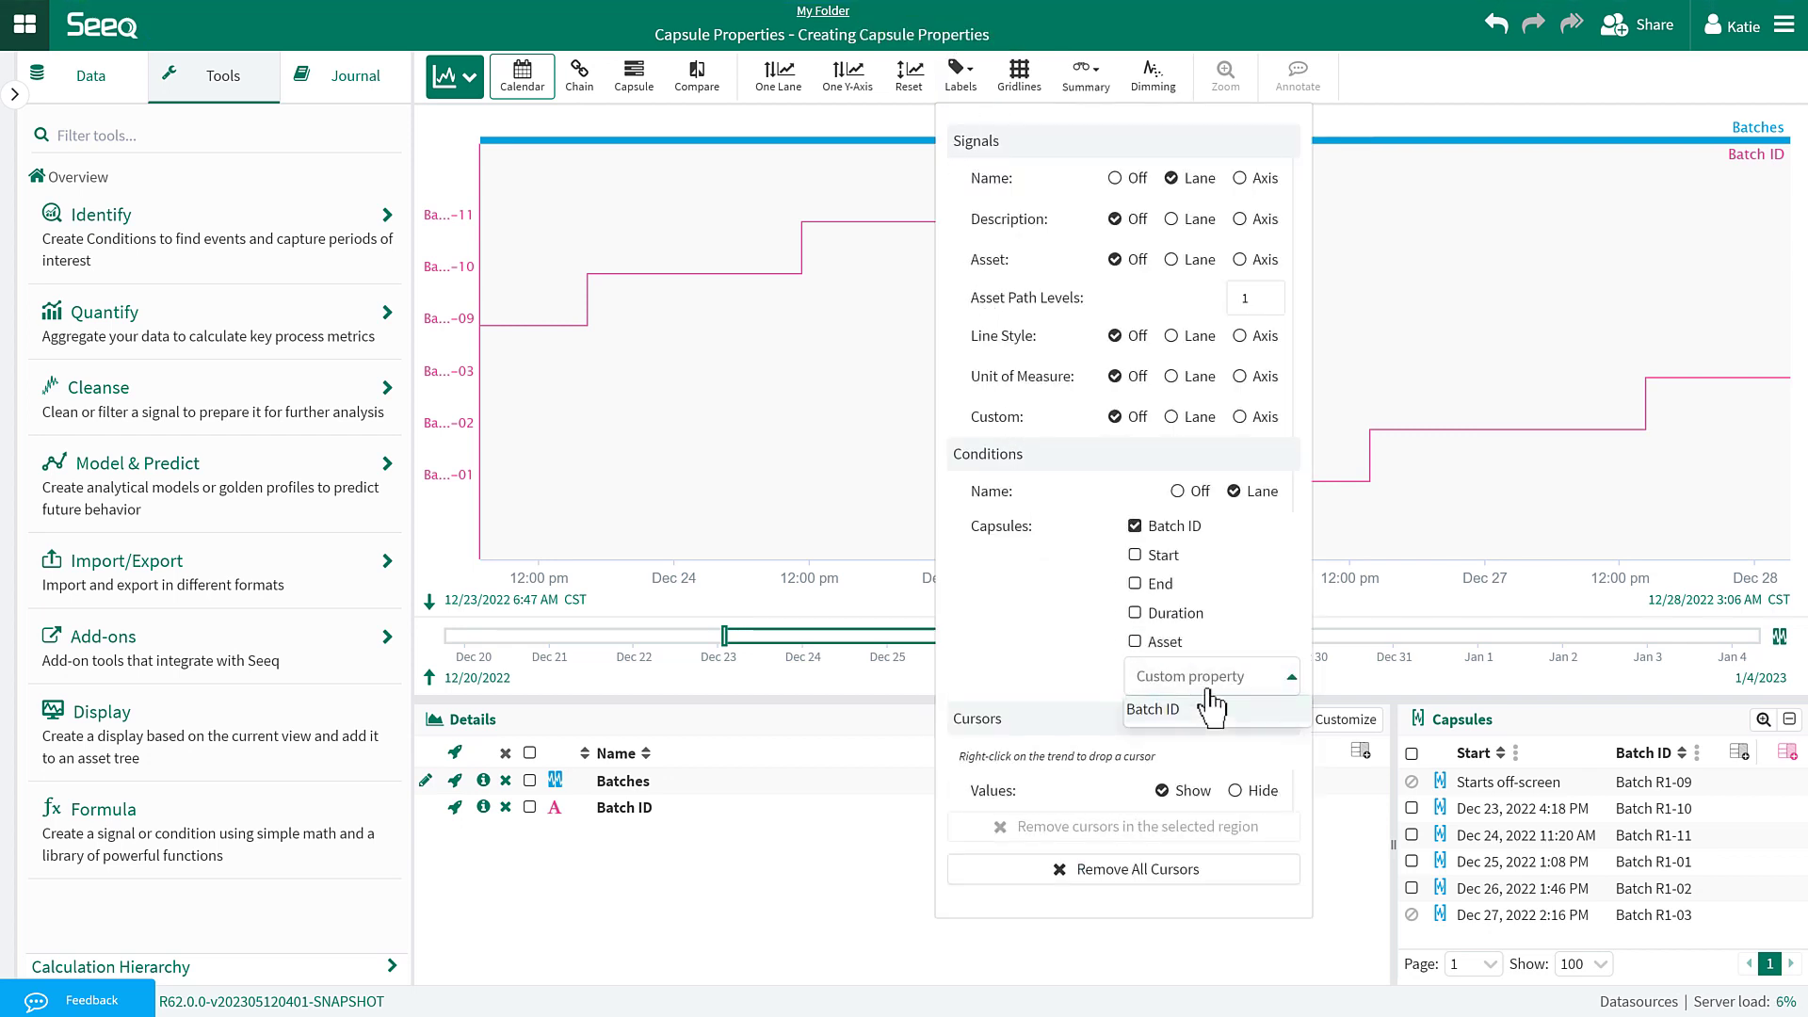
left_click(1194, 40)
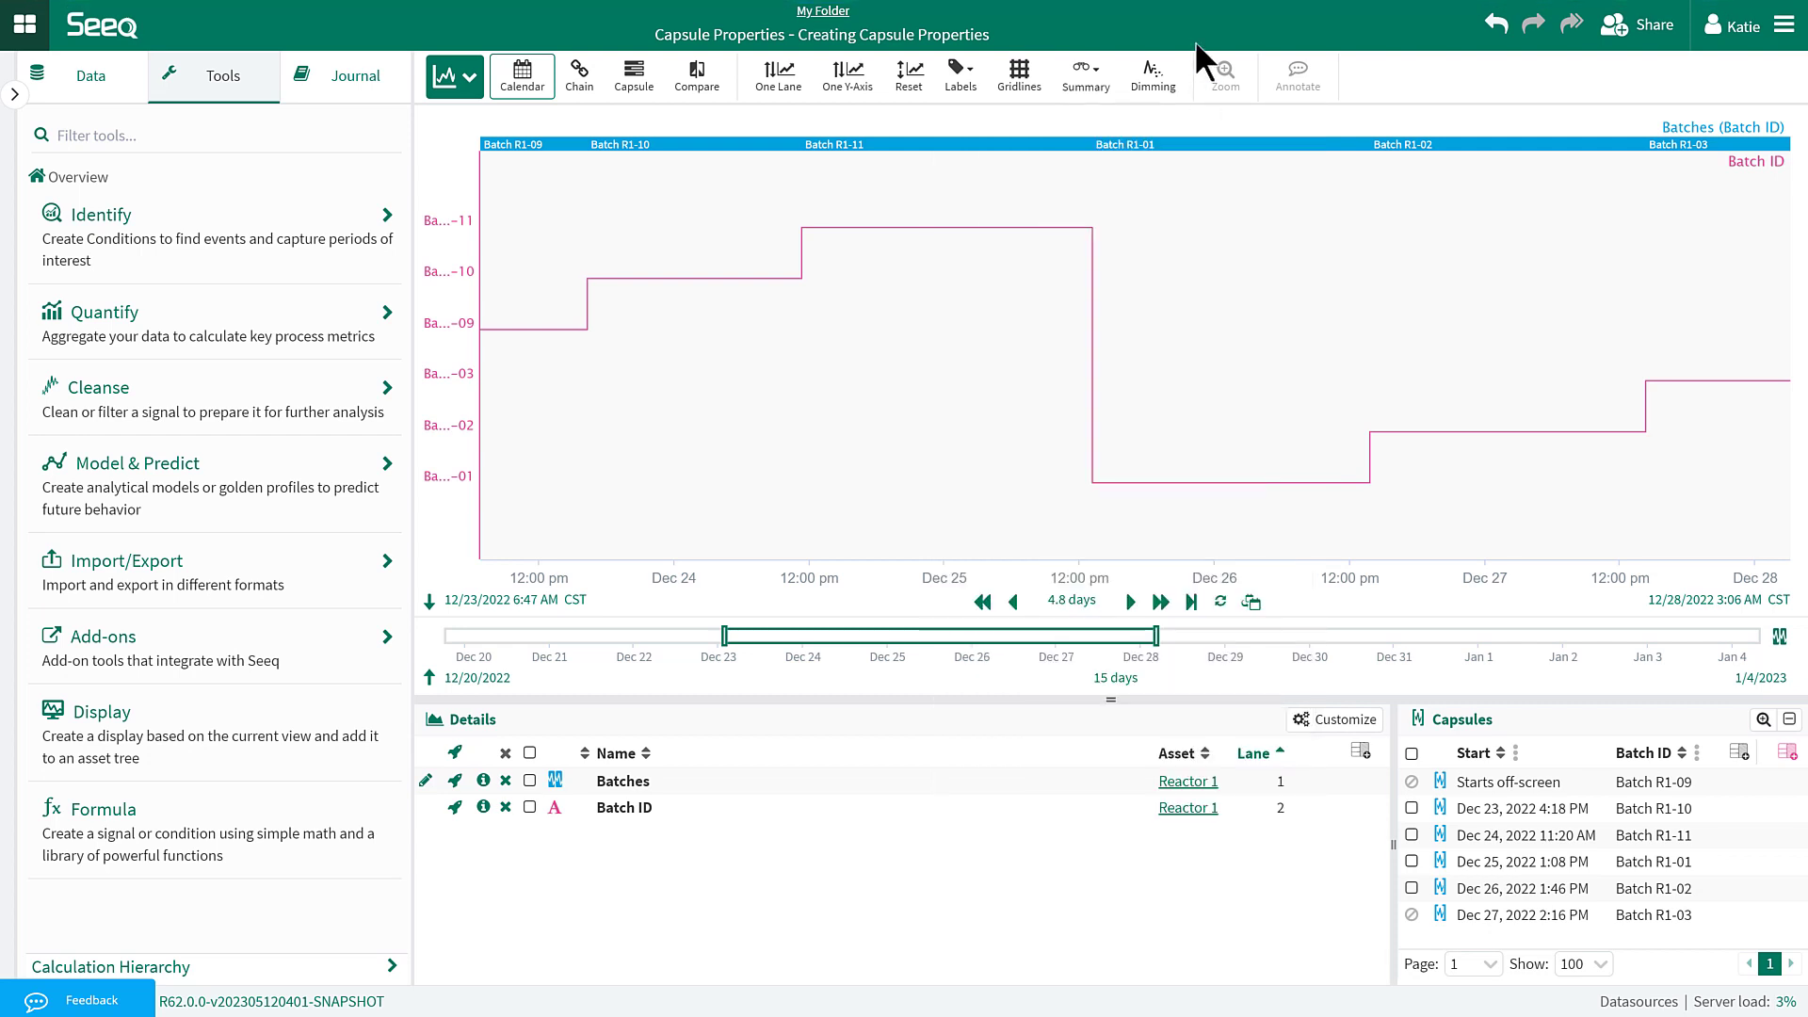
Add the Reactor 1 Operation signal to the trend.
left_click(82, 94)
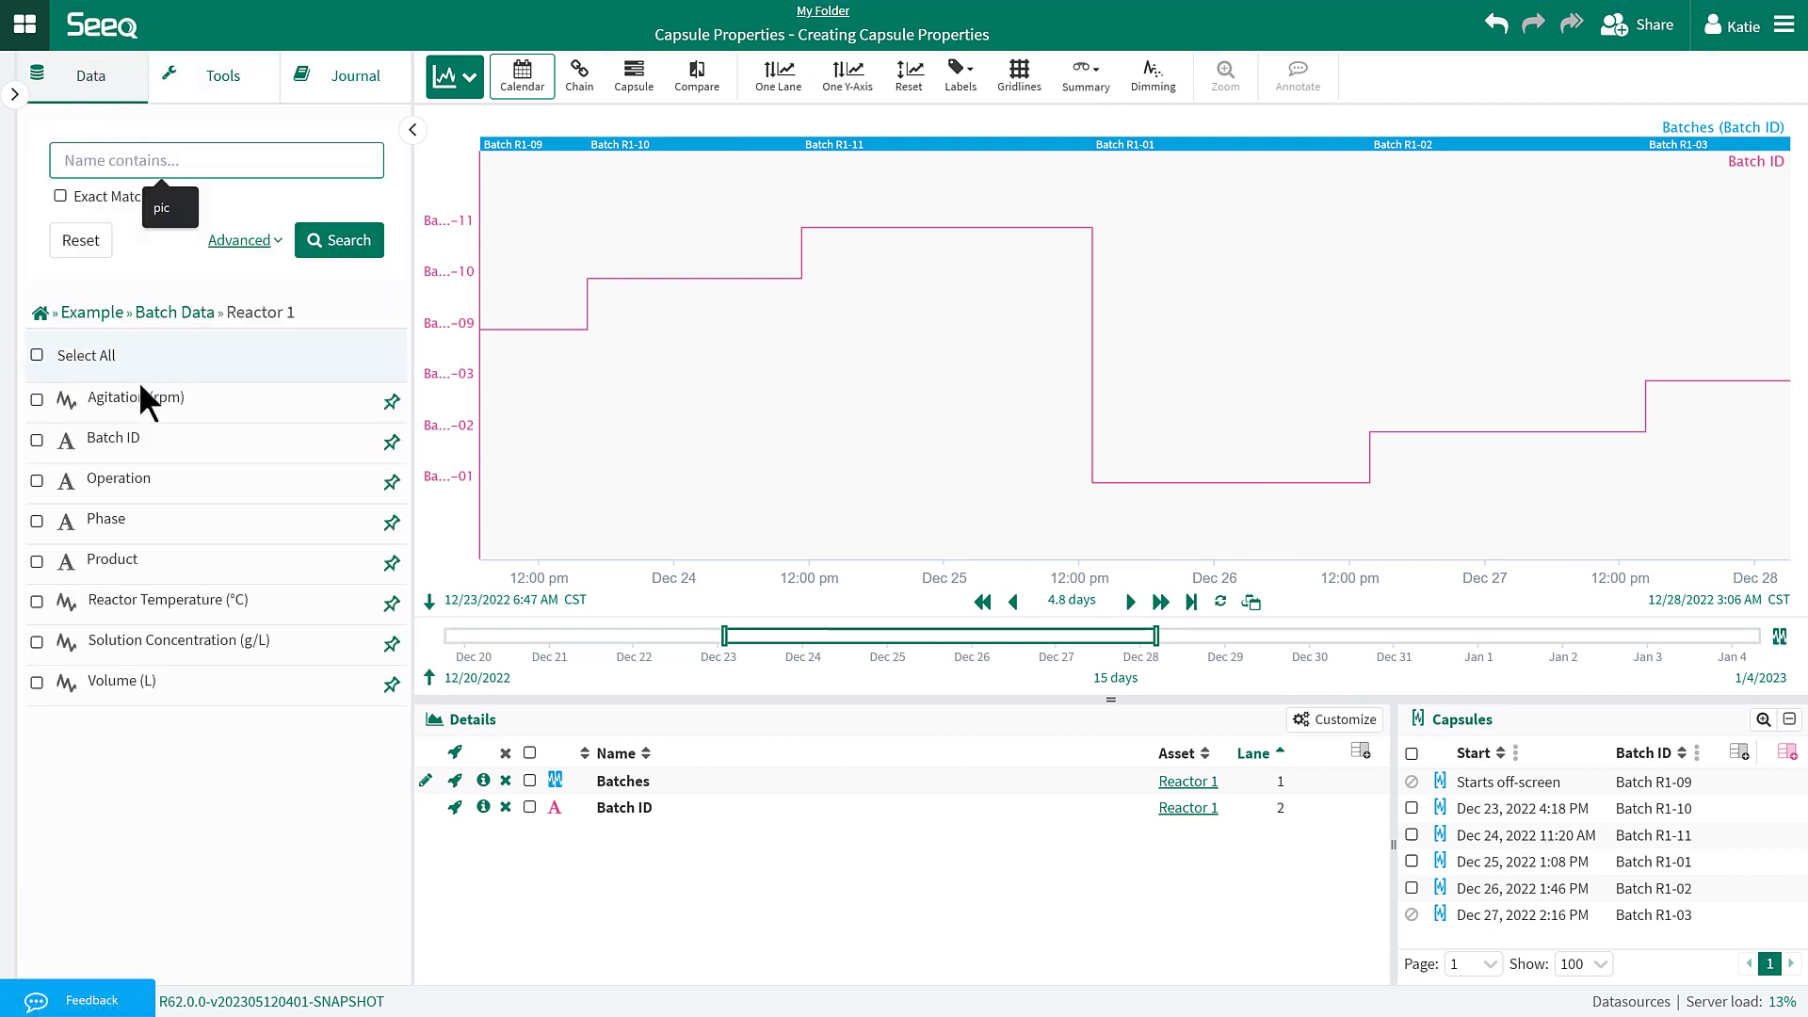
left_click(148, 483)
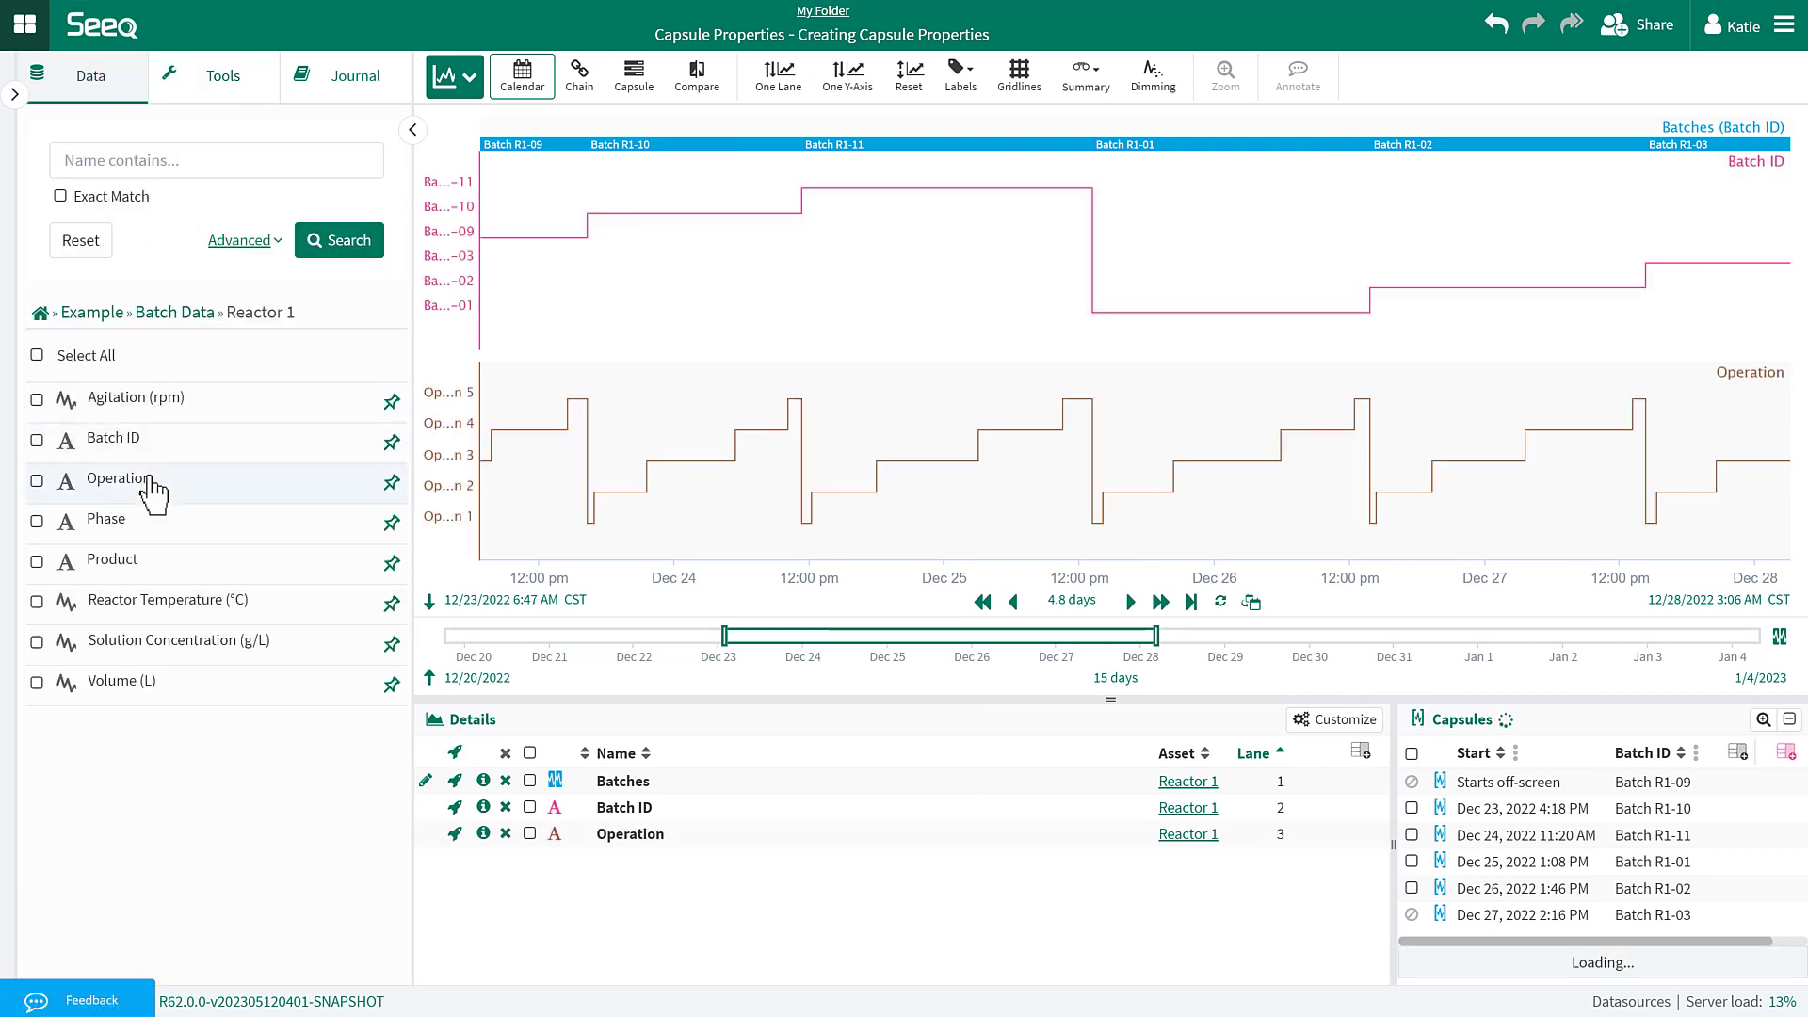
left_click(260, 85)
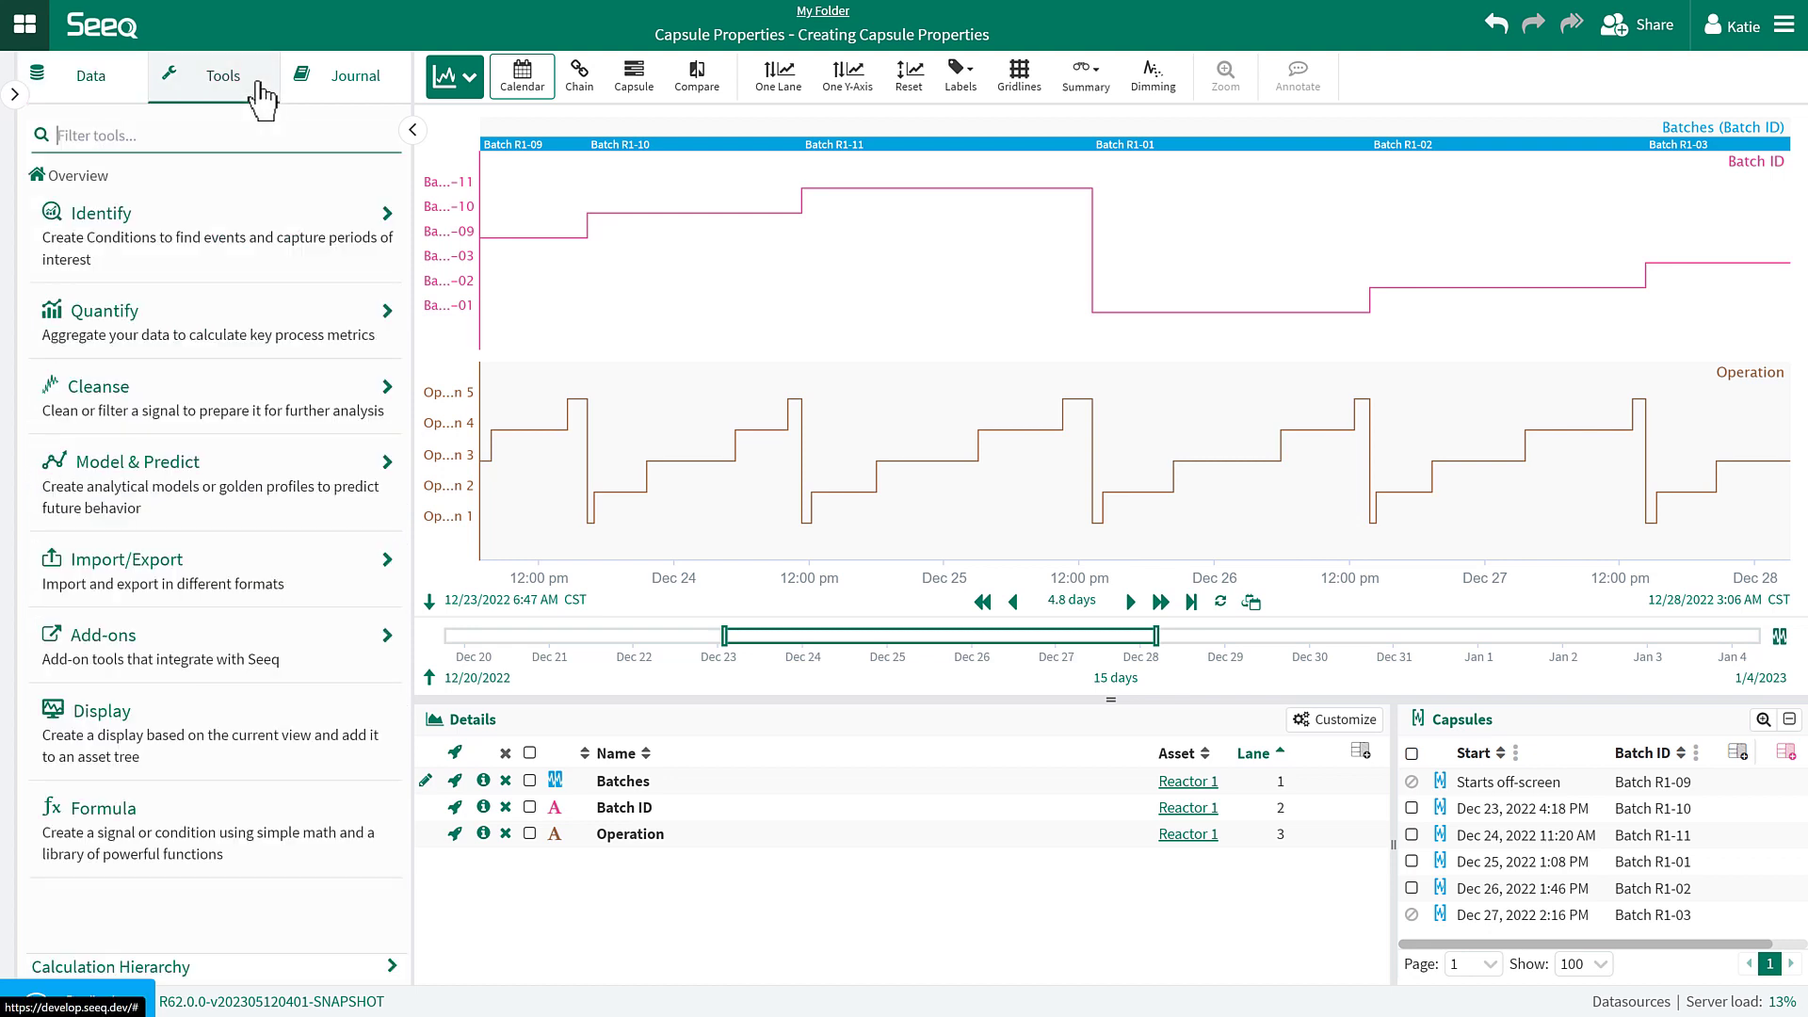
Create a 'Batches with Operation' condition from the Batch ID and Operation step signals.
left_click(211, 243)
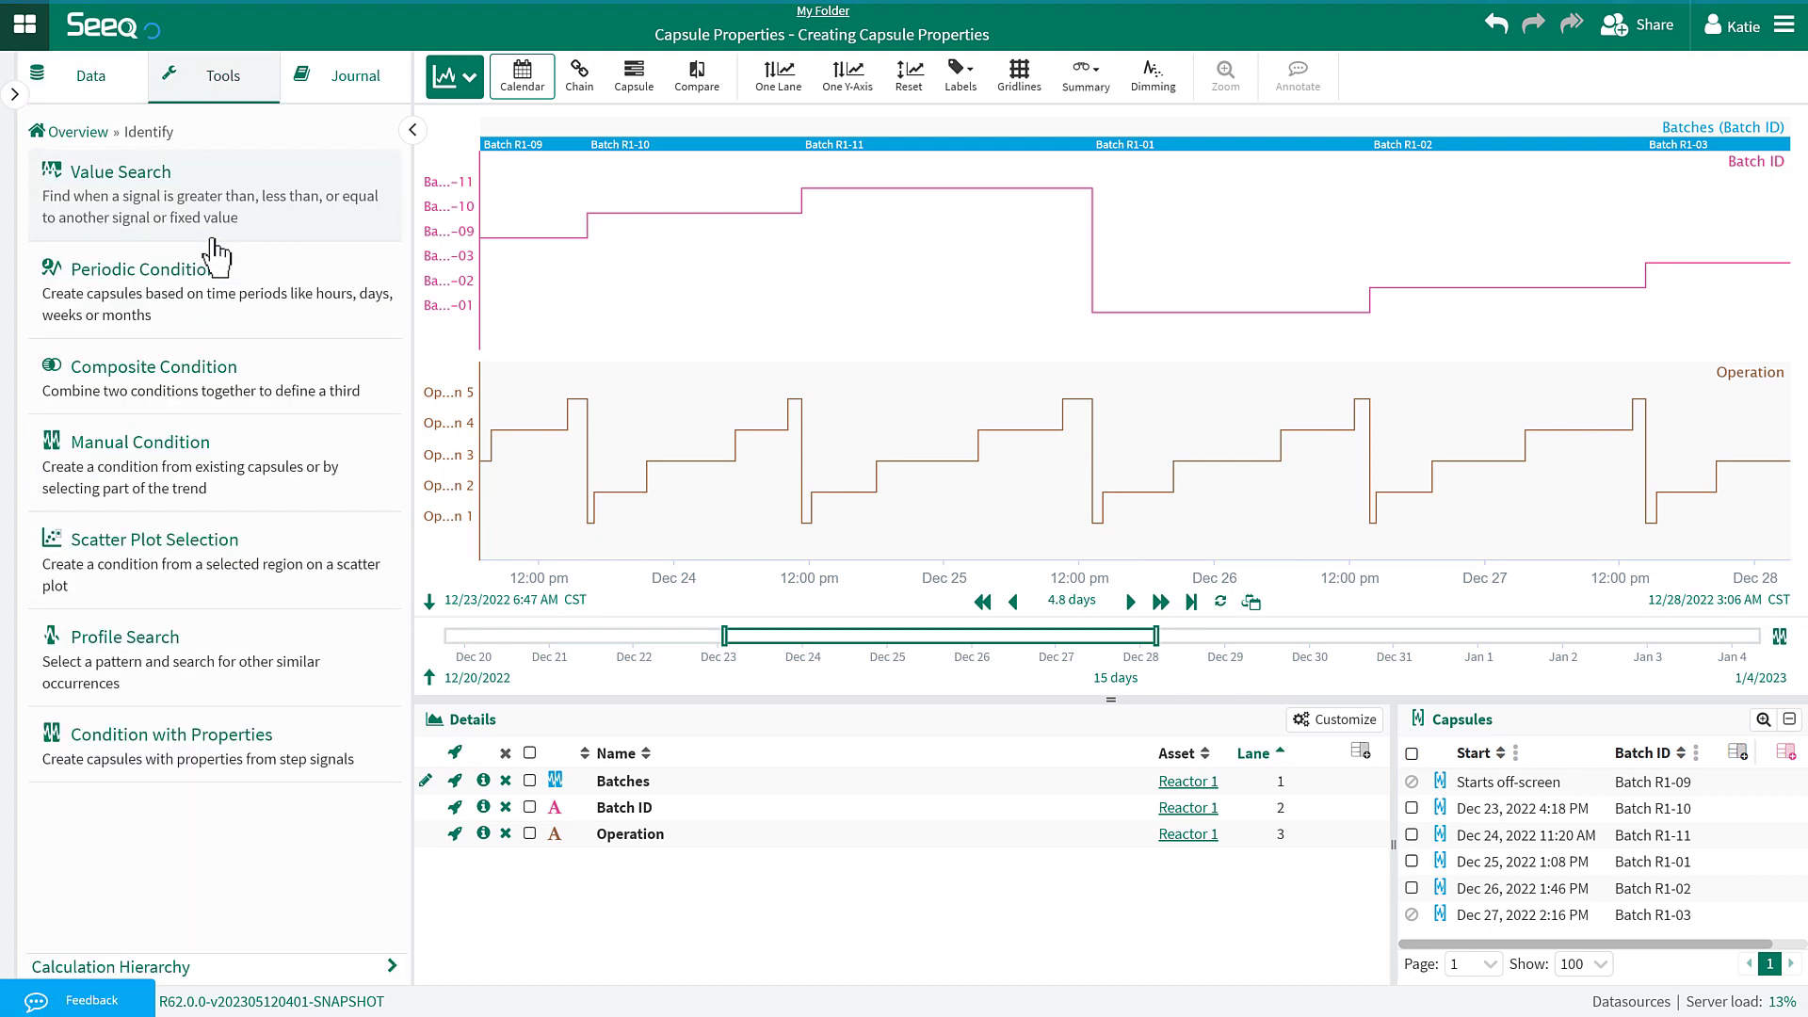
left_click(235, 762)
triple_click(298, 189)
type("Batch")
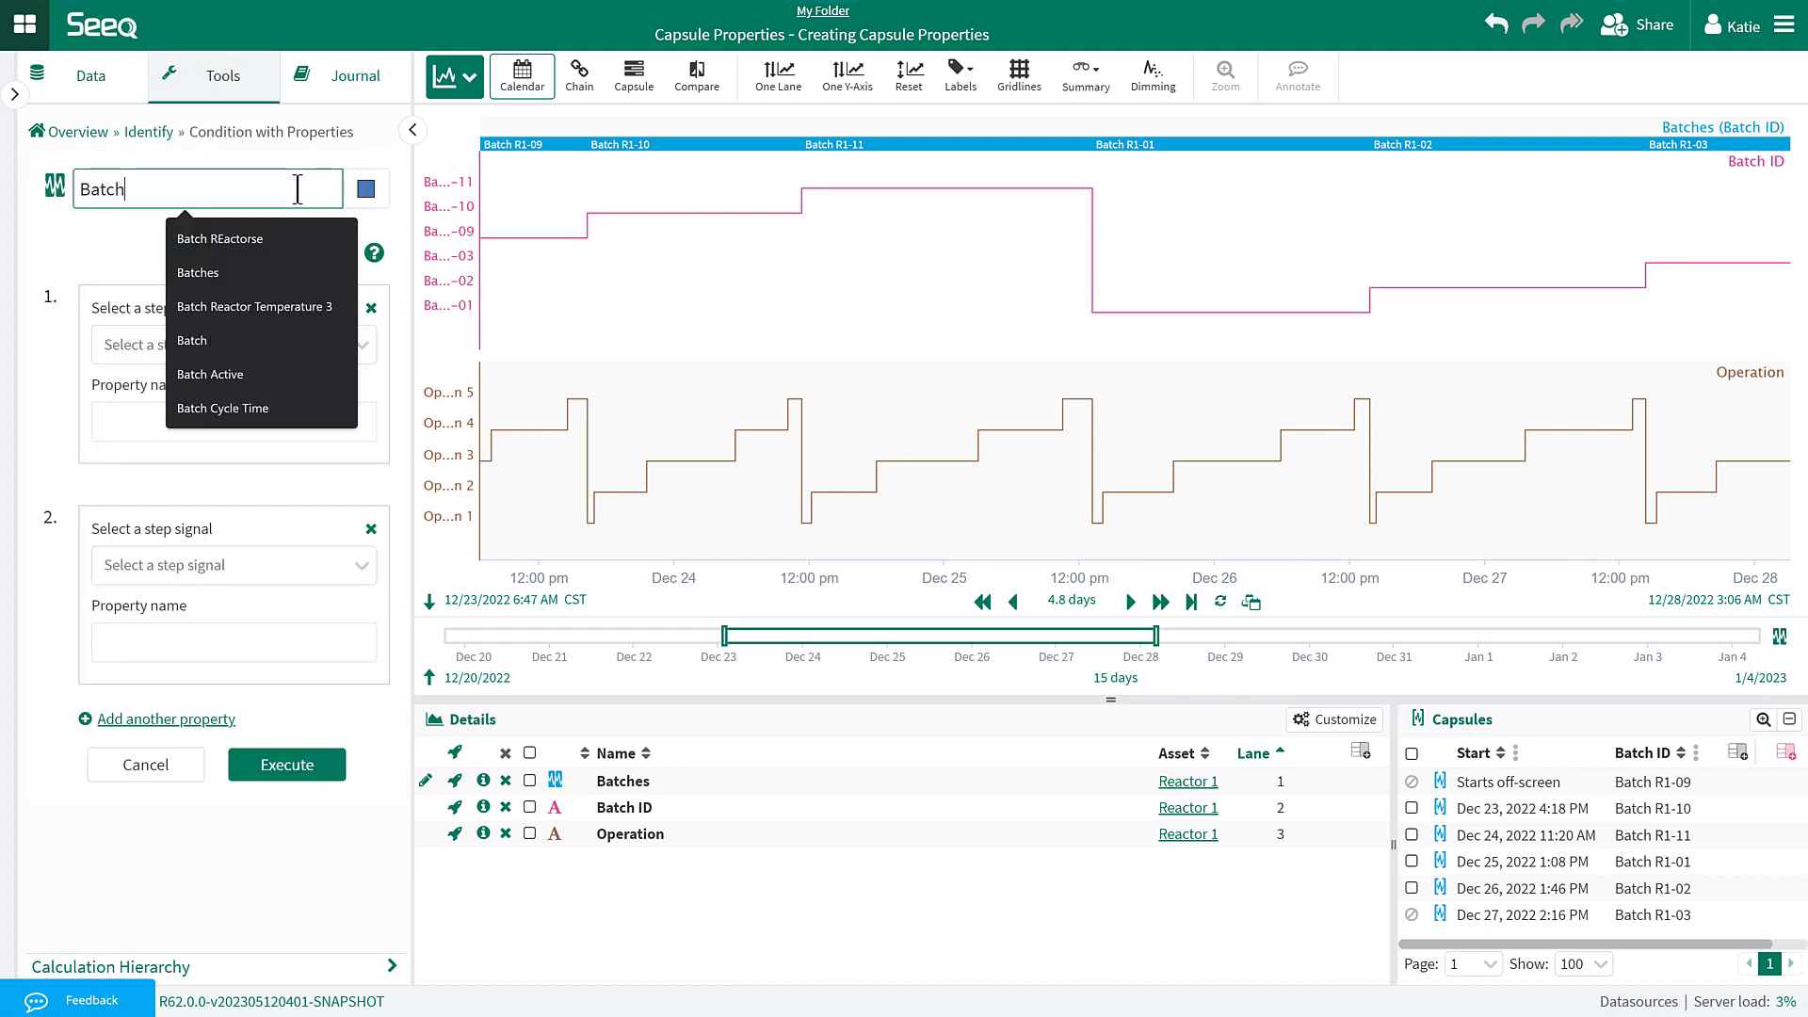
type("es with Operation")
left_click(191, 348)
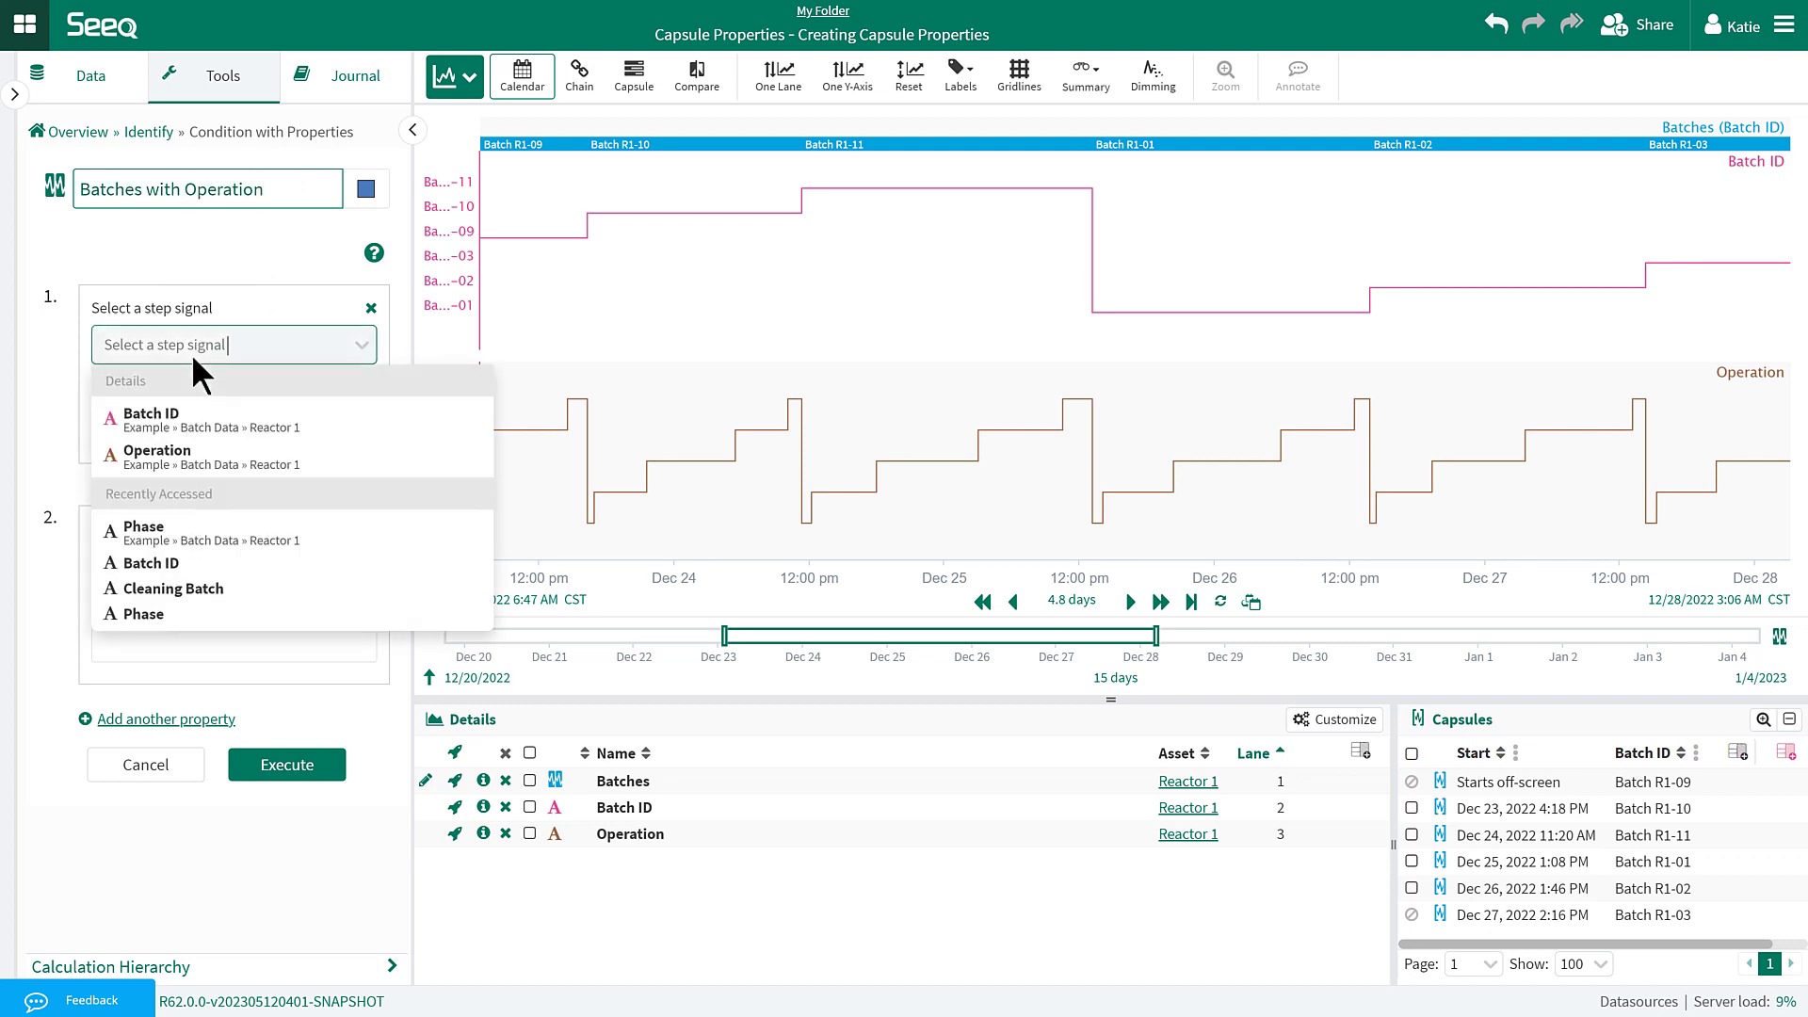
left_click(185, 425)
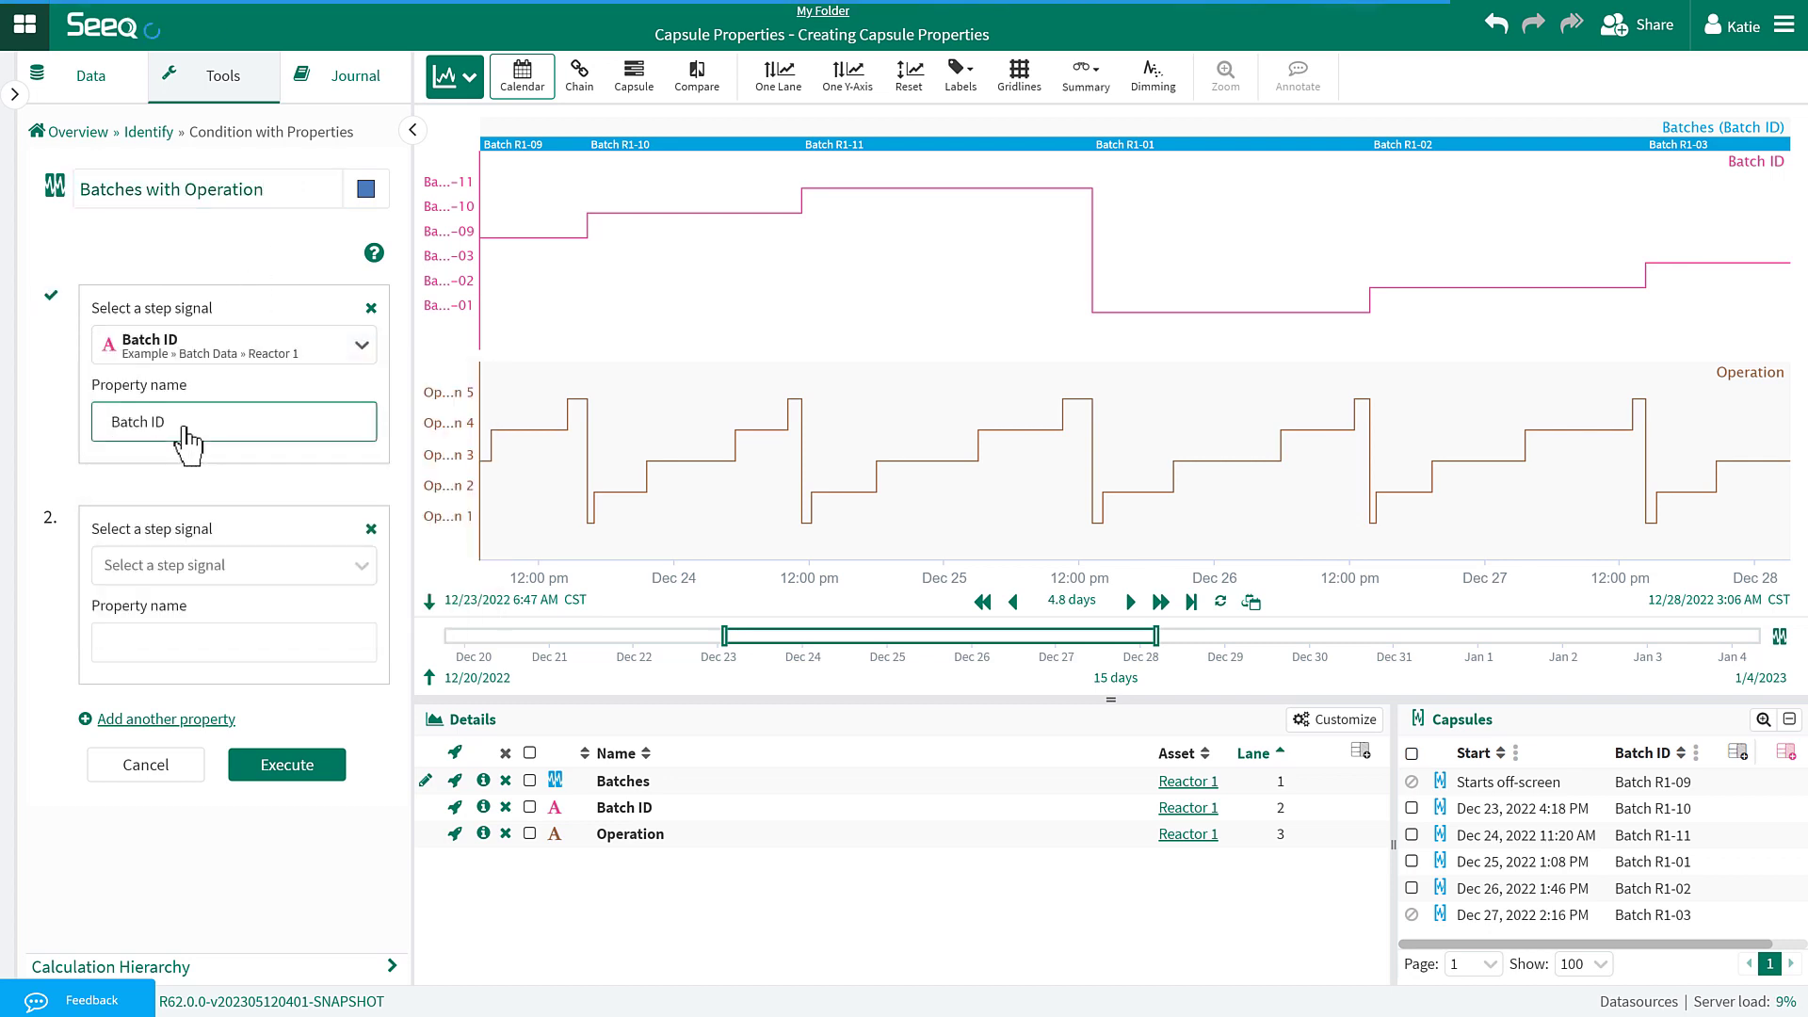
left_click(188, 563)
left_click(188, 676)
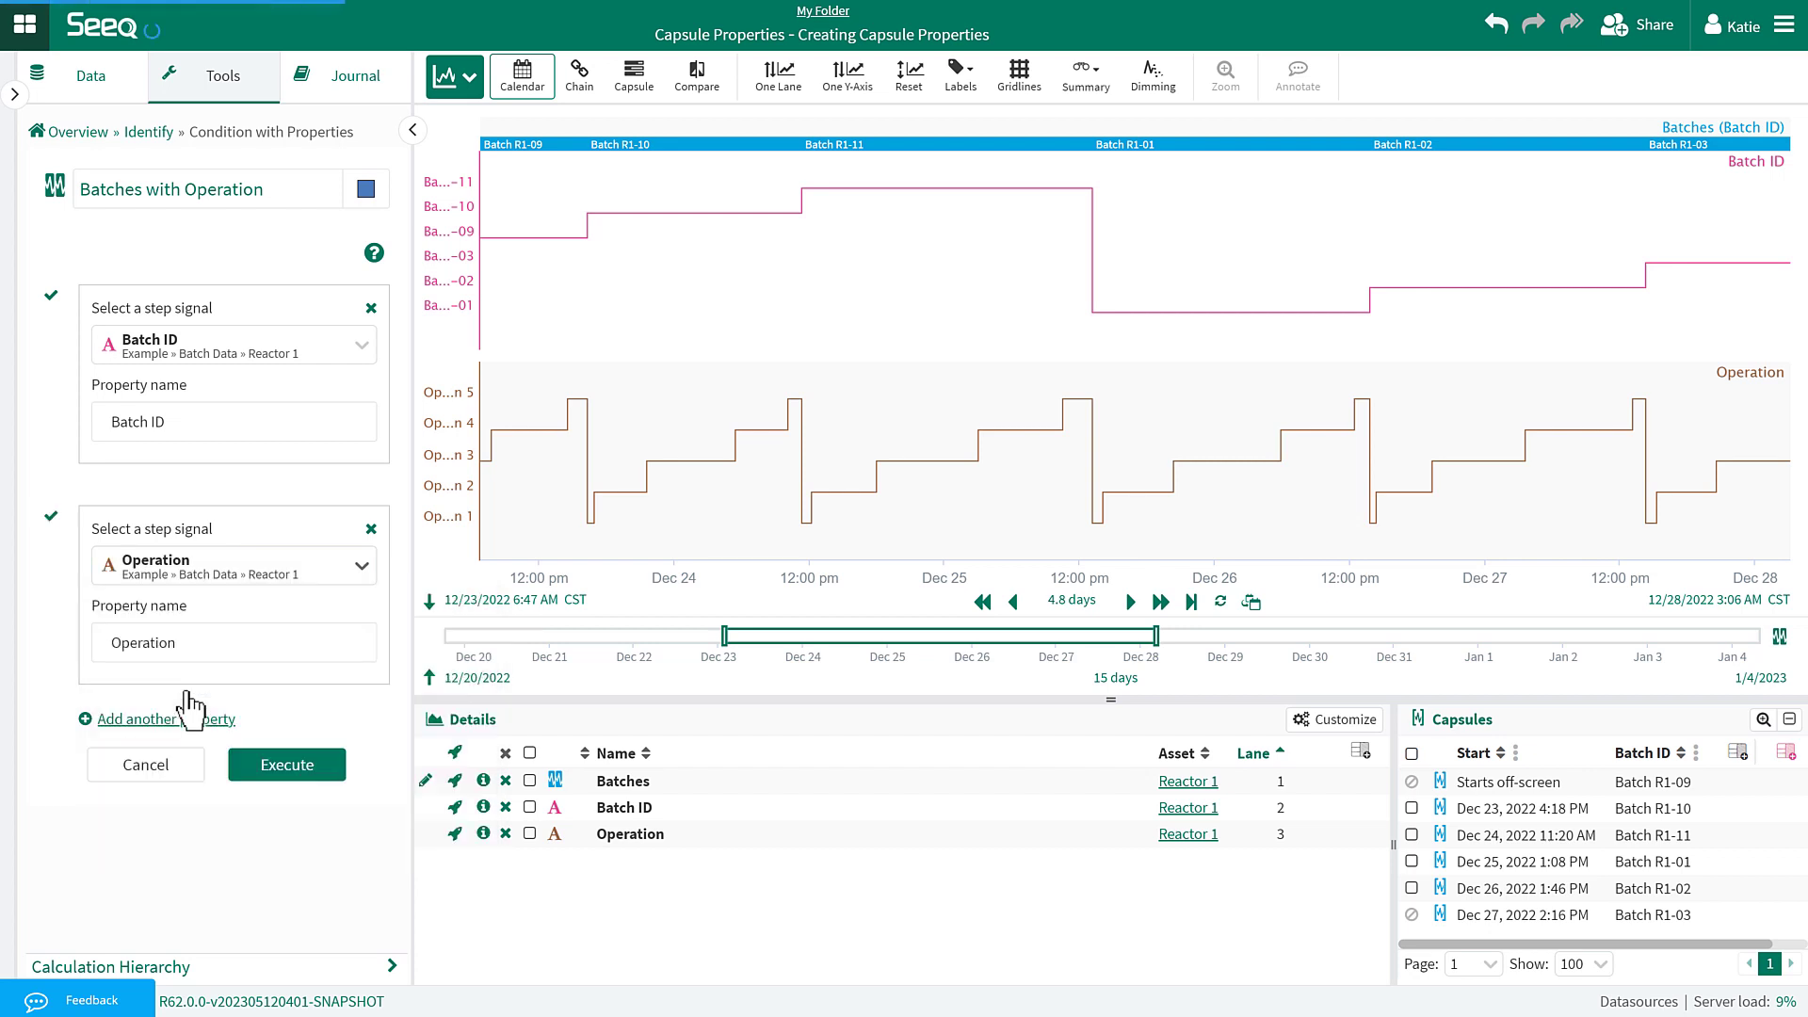
left_click(290, 766)
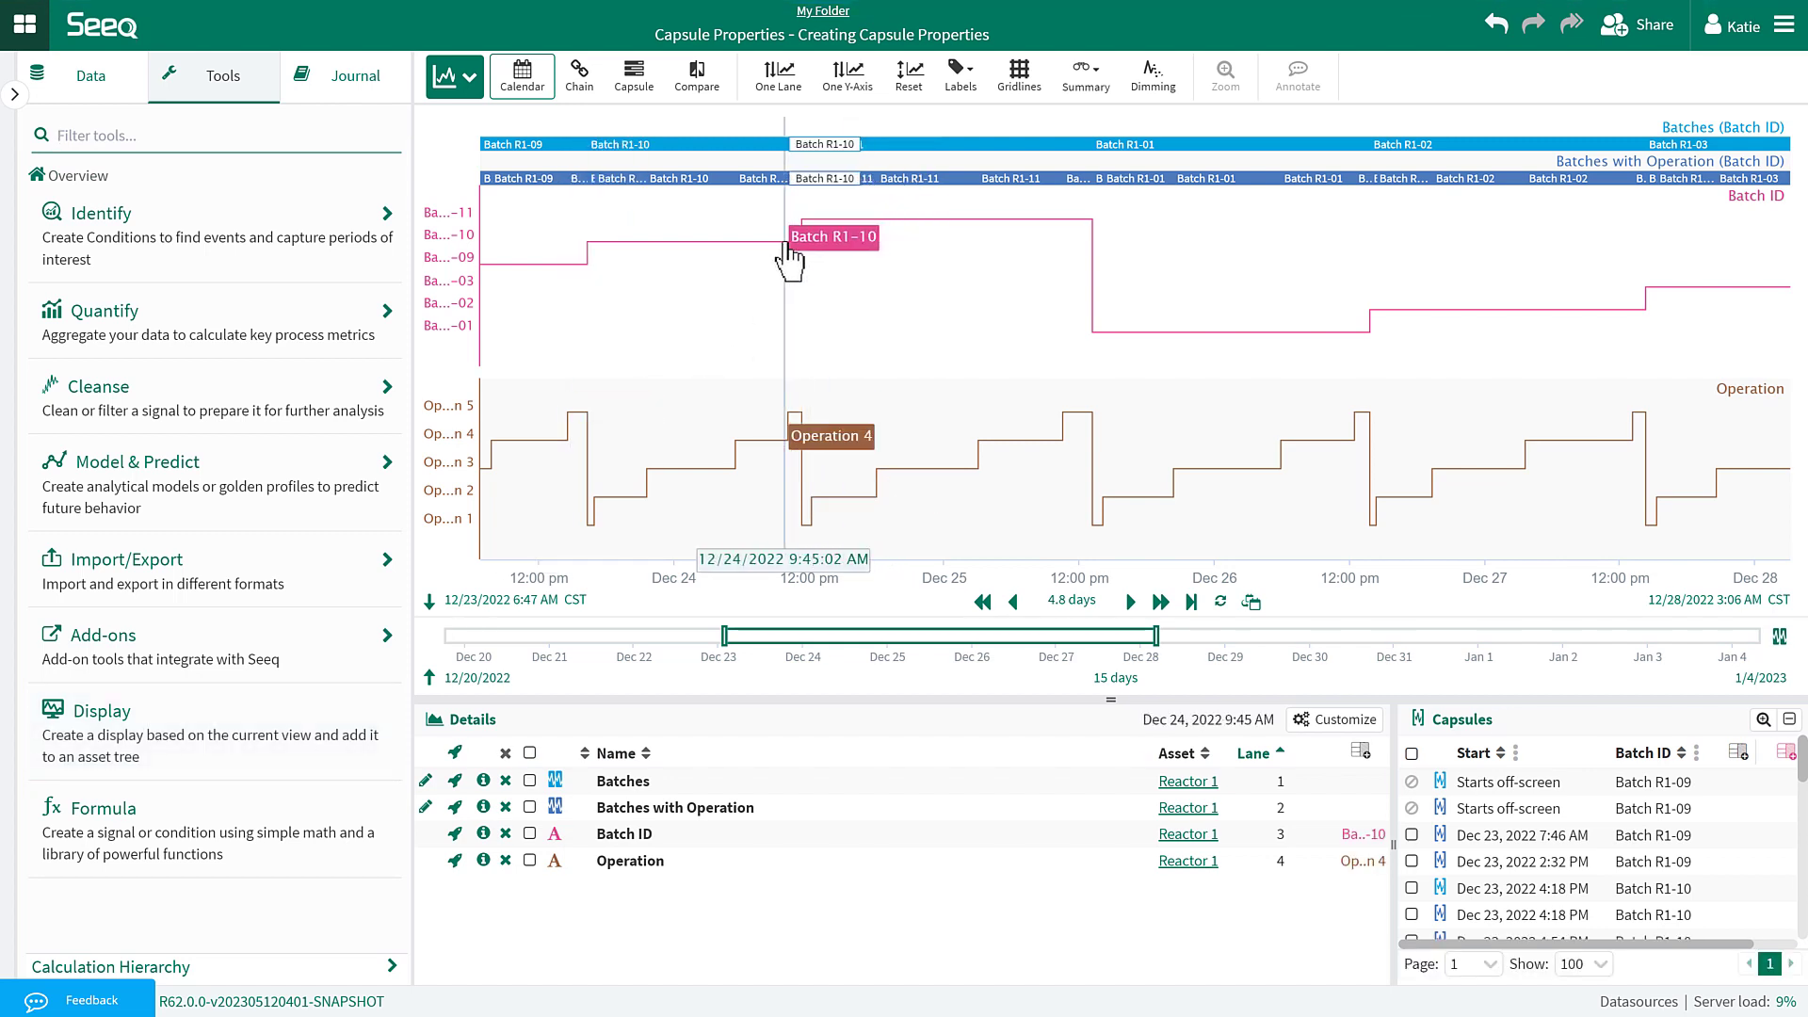
Zoom into Dec 24–25 and add Operation to the capsule labels.
left_click_drag(785, 251, 1065, 263)
left_click(1226, 72)
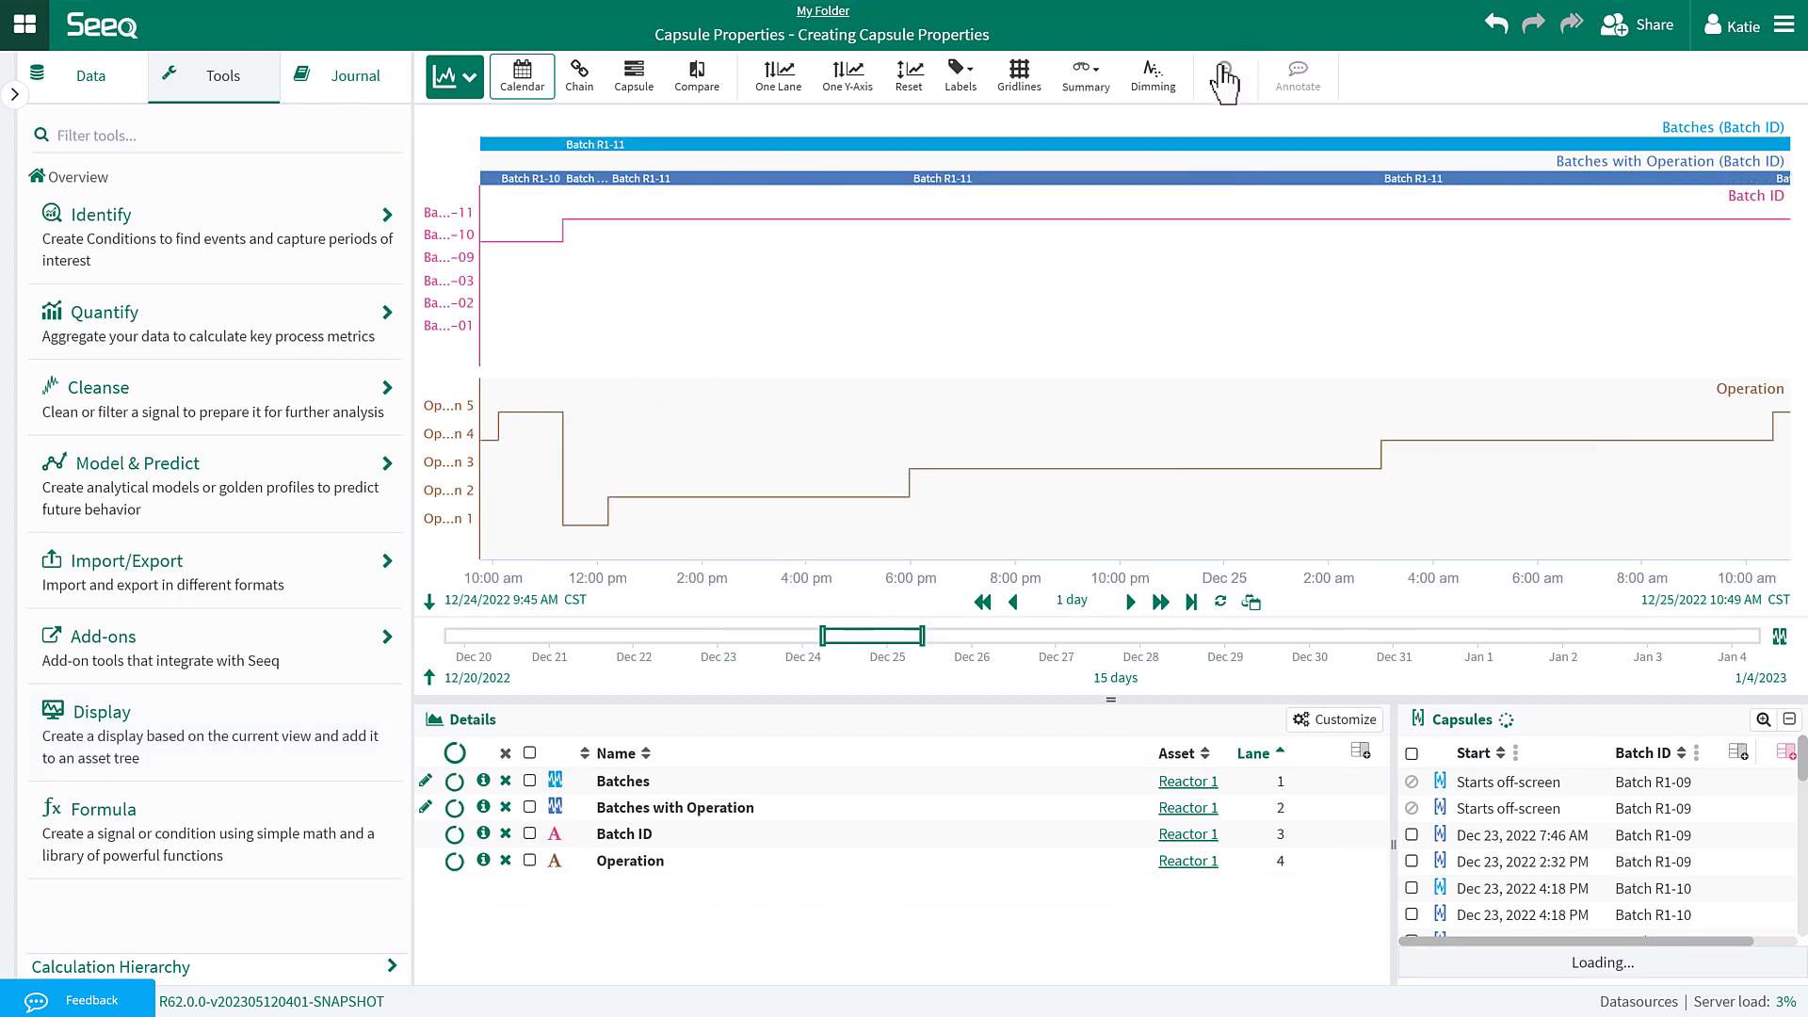
left_click(963, 83)
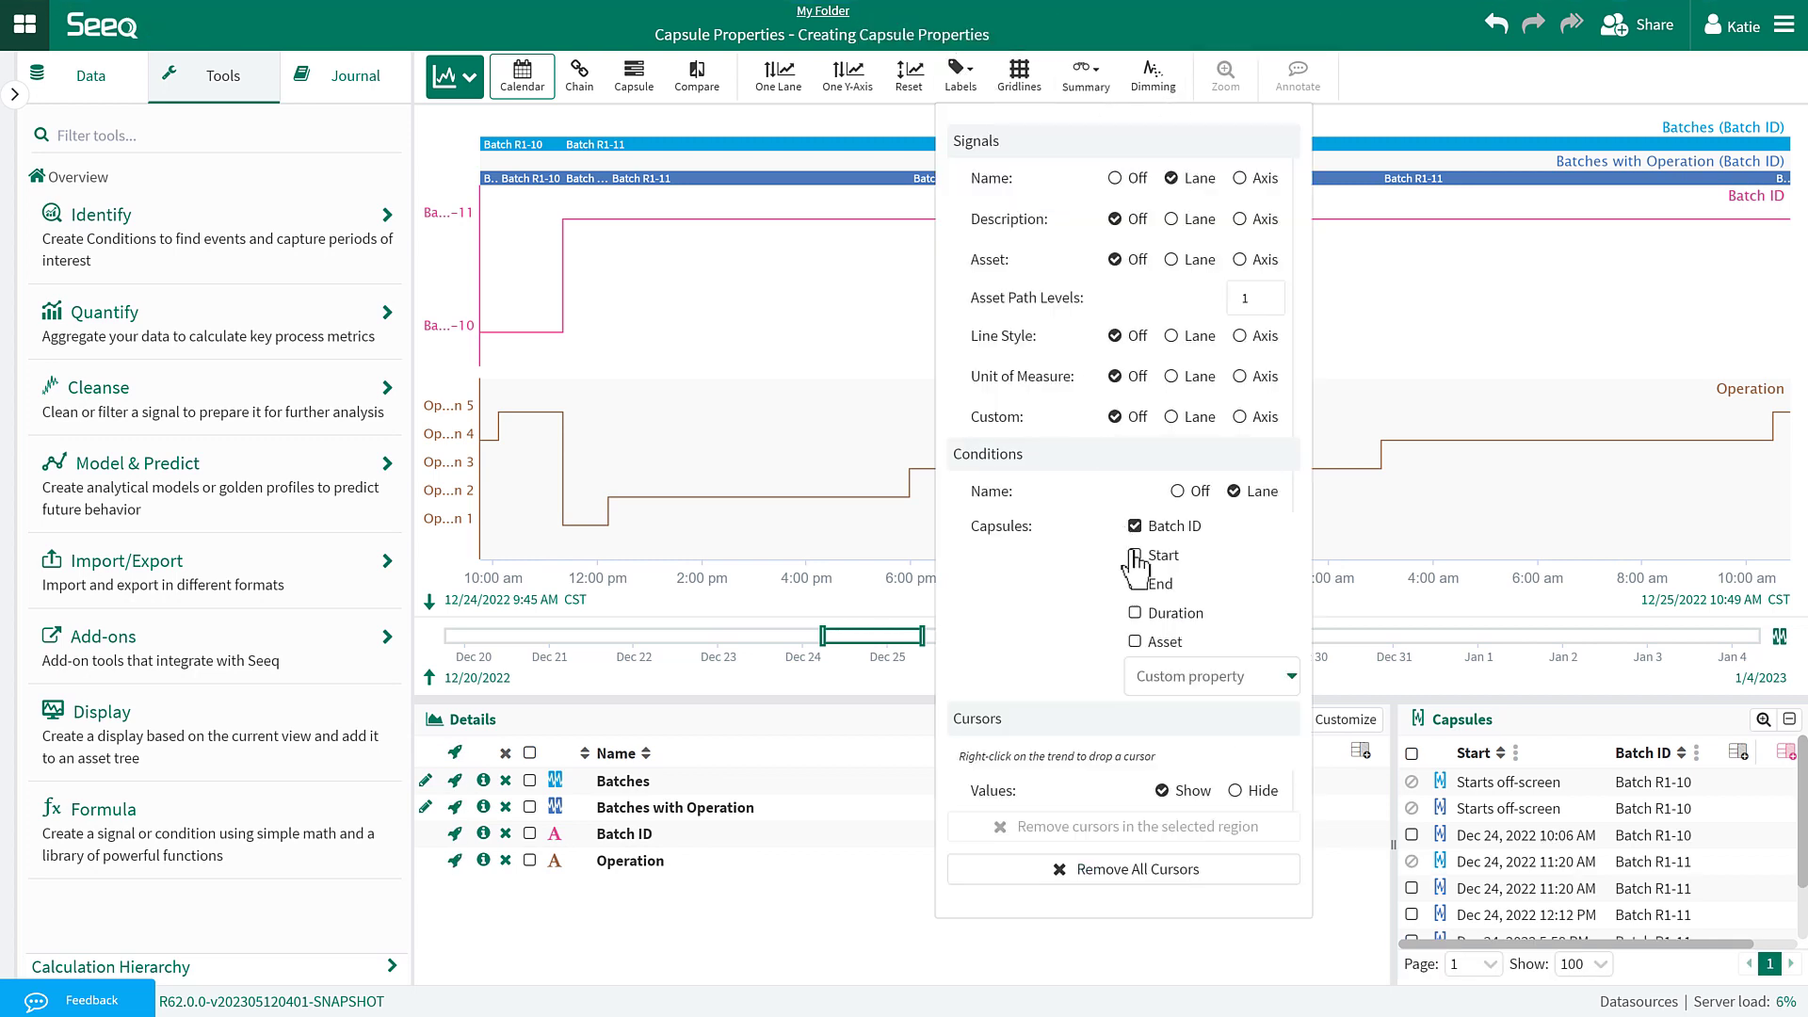
left_click(1177, 678)
left_click(1177, 712)
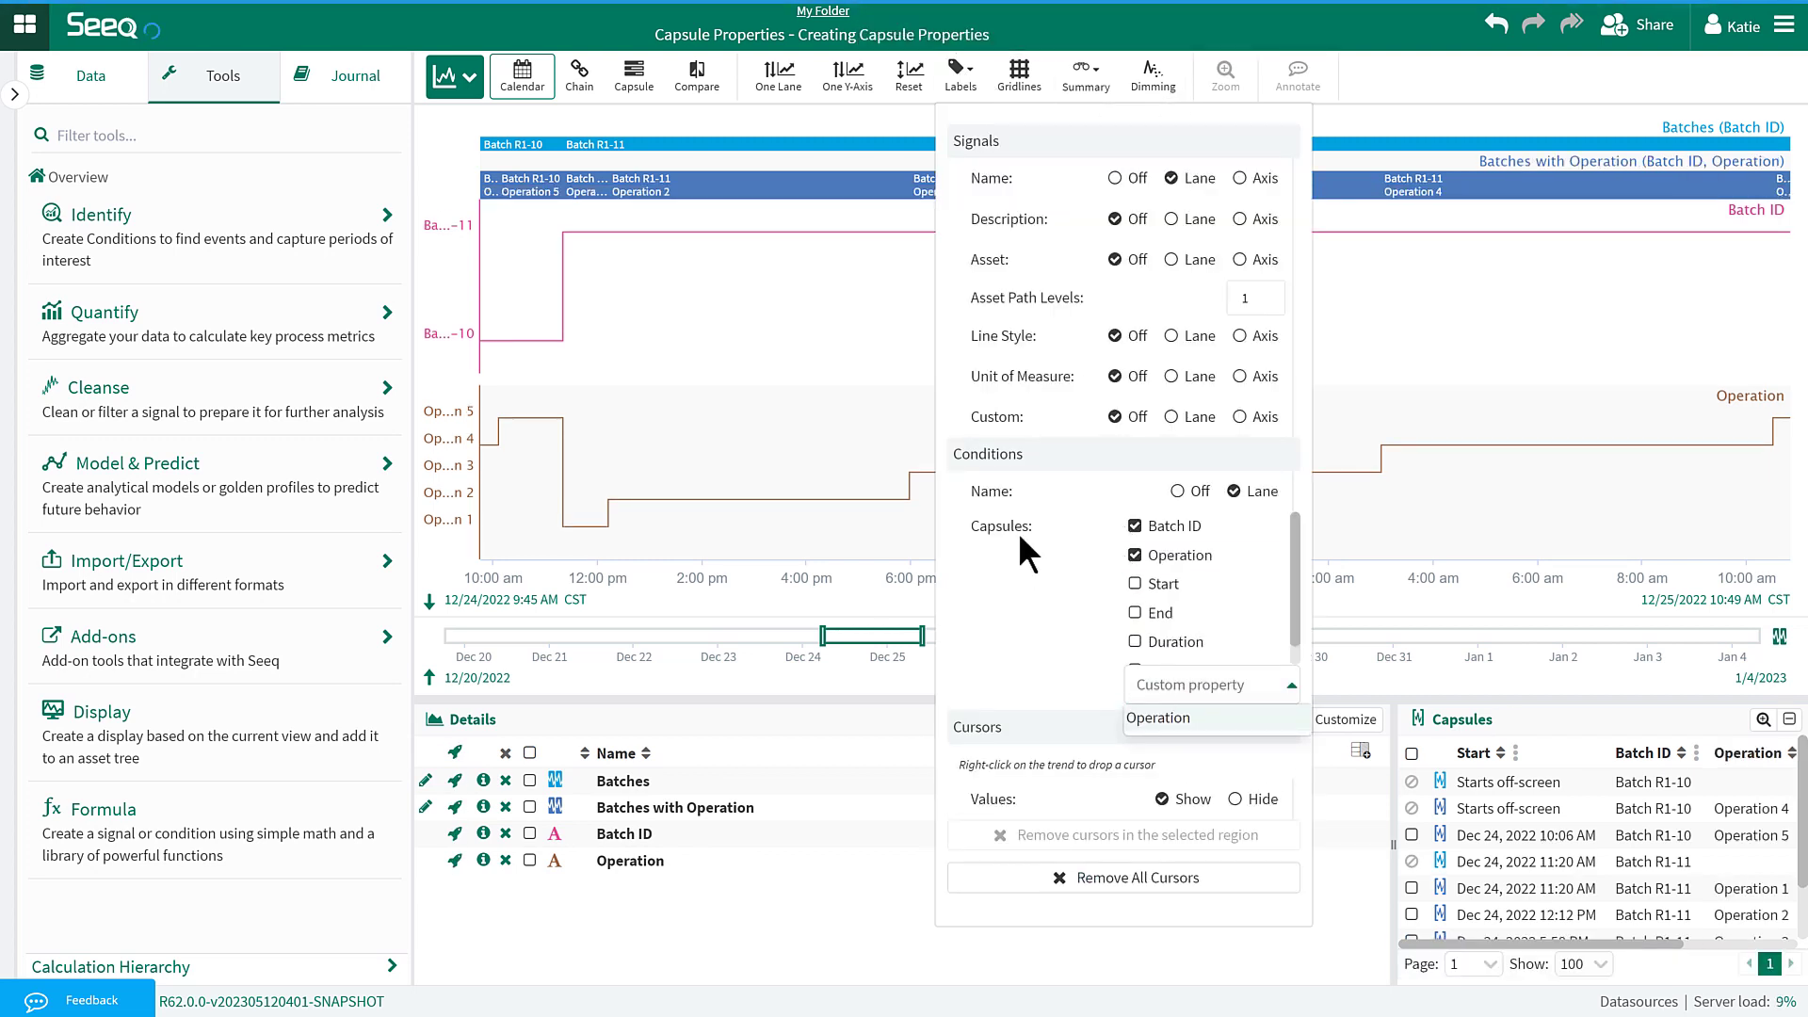
left_click(617, 34)
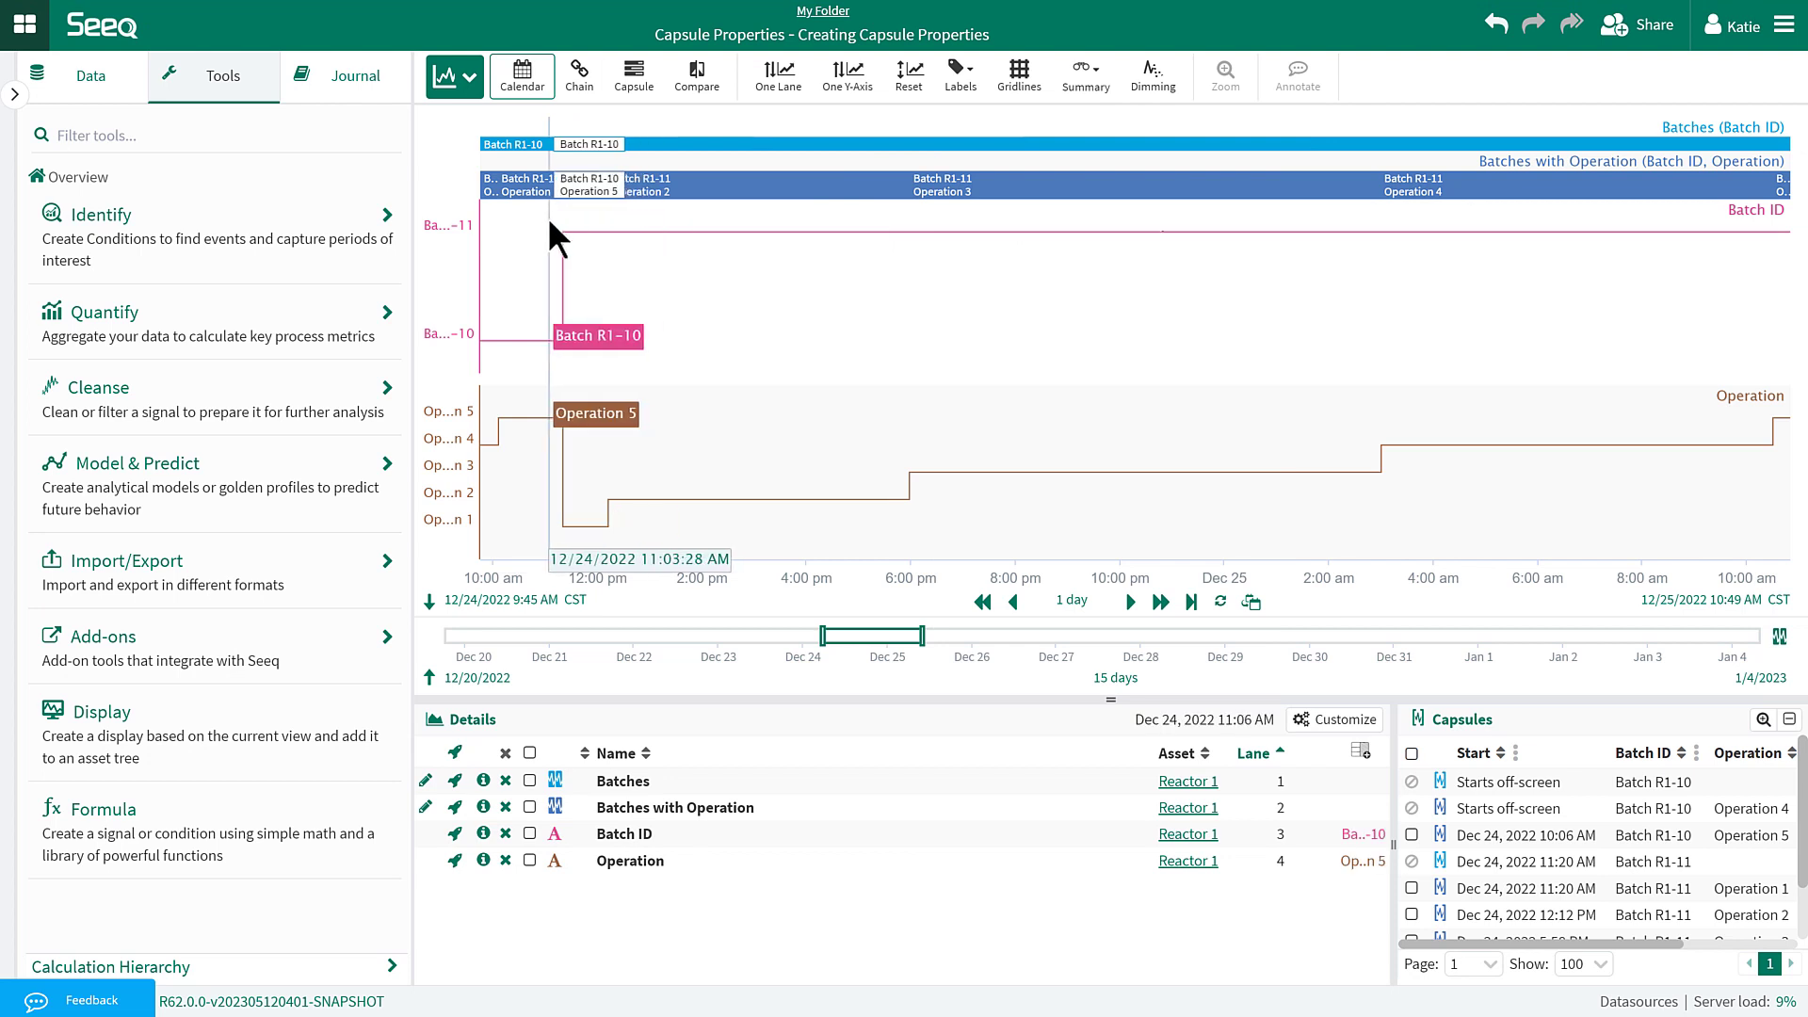
Zoom to Dec 24 late morning through evening and widen the capsule table.
left_click_drag(548, 218, 965, 239)
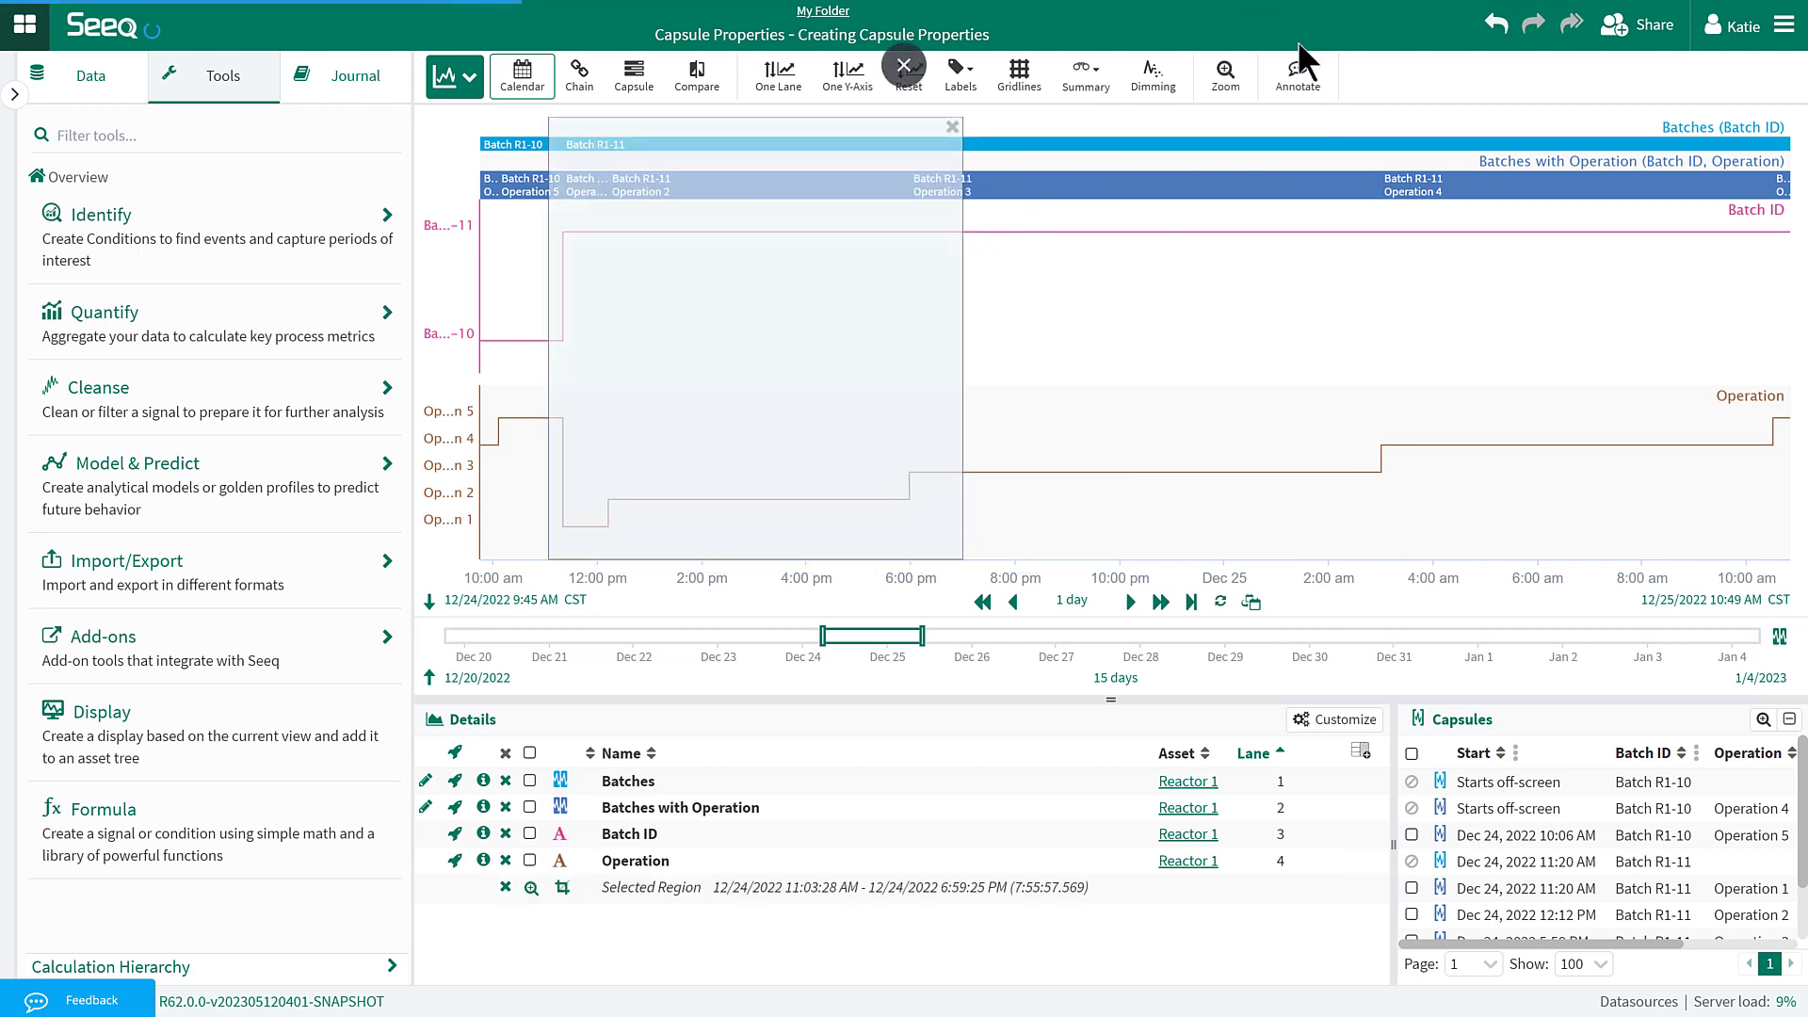
left_click(1228, 80)
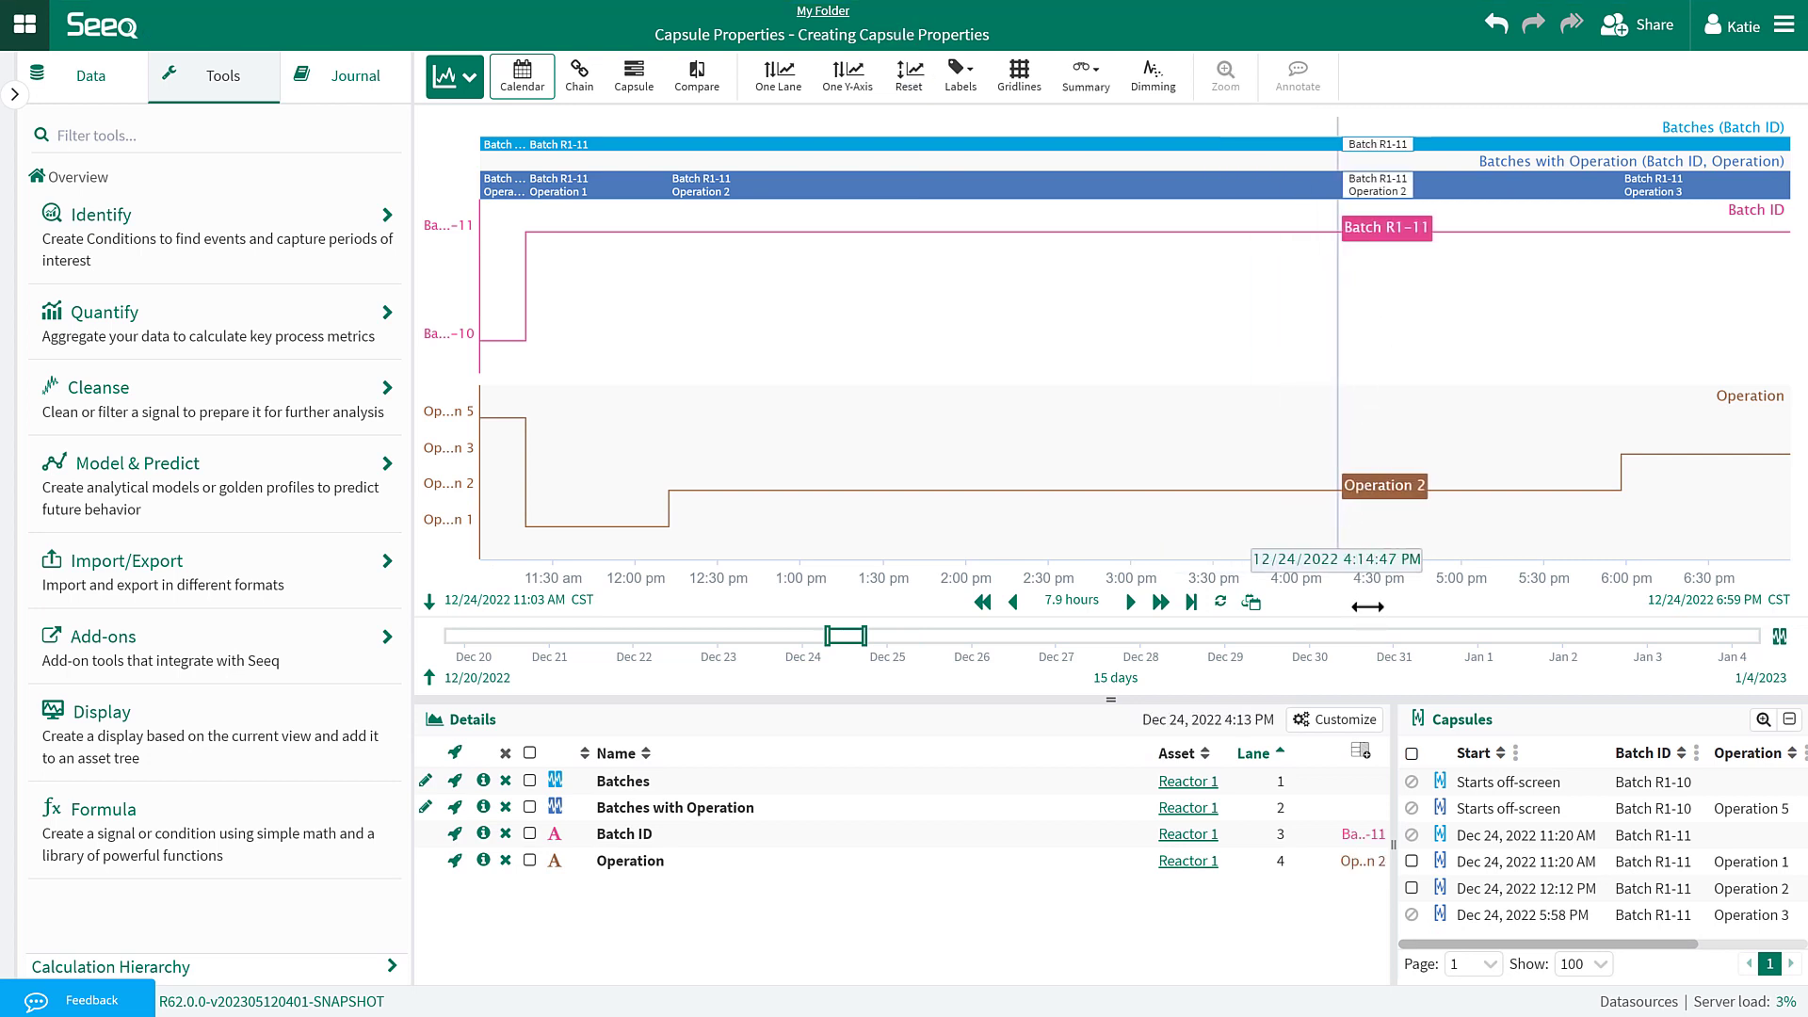
left_click_drag(1403, 740, 1141, 753)
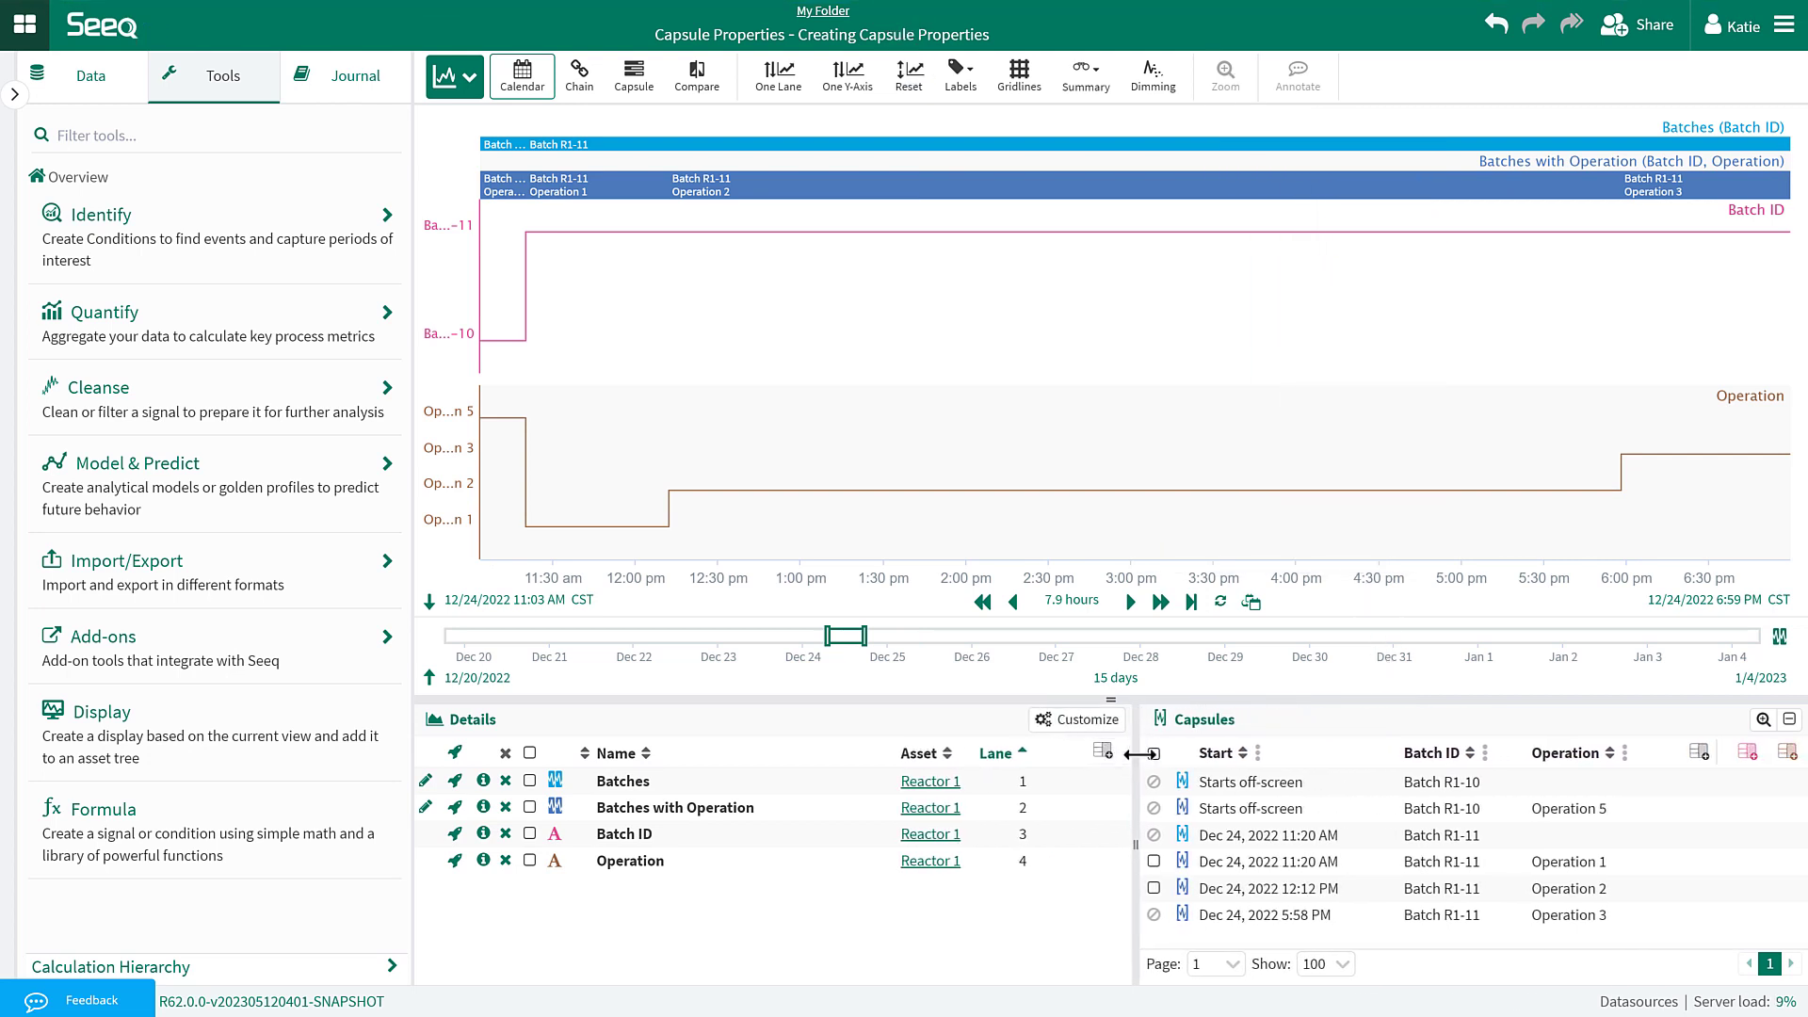
Start a formula named 'Batches from Formula' and insert the toCondition() help example.
left_click(278, 881)
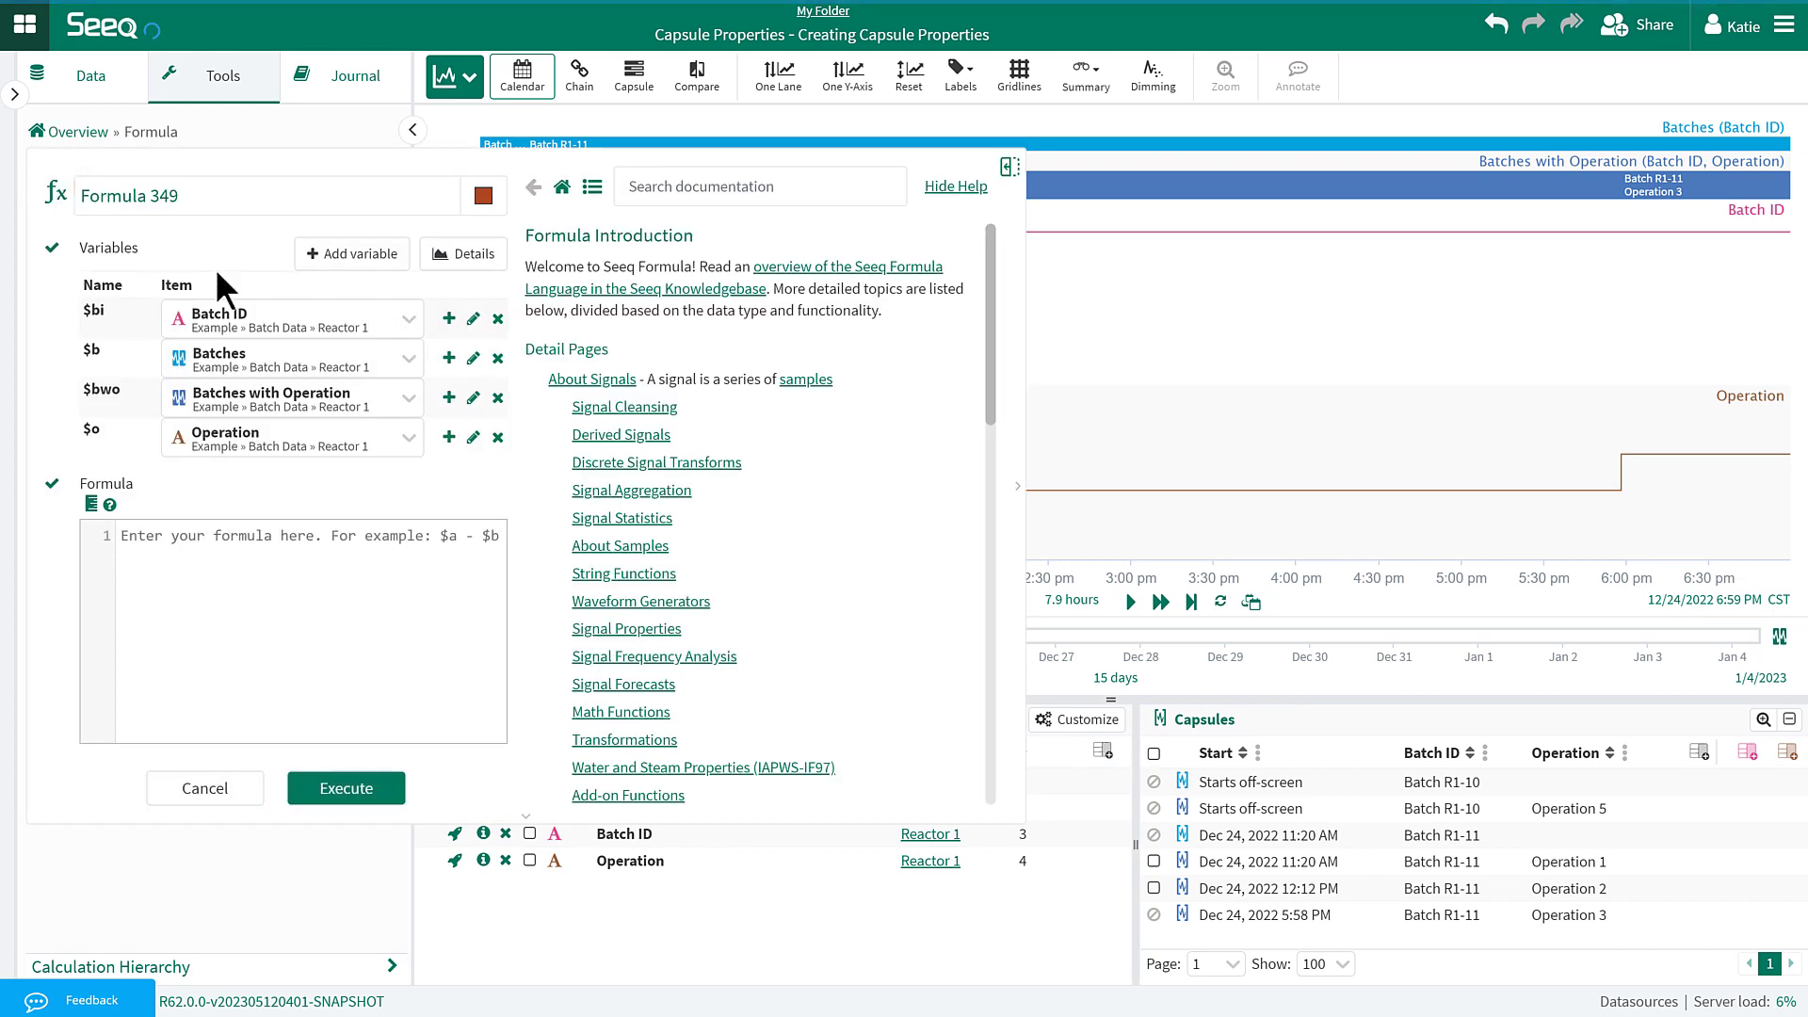
triple_click(208, 184)
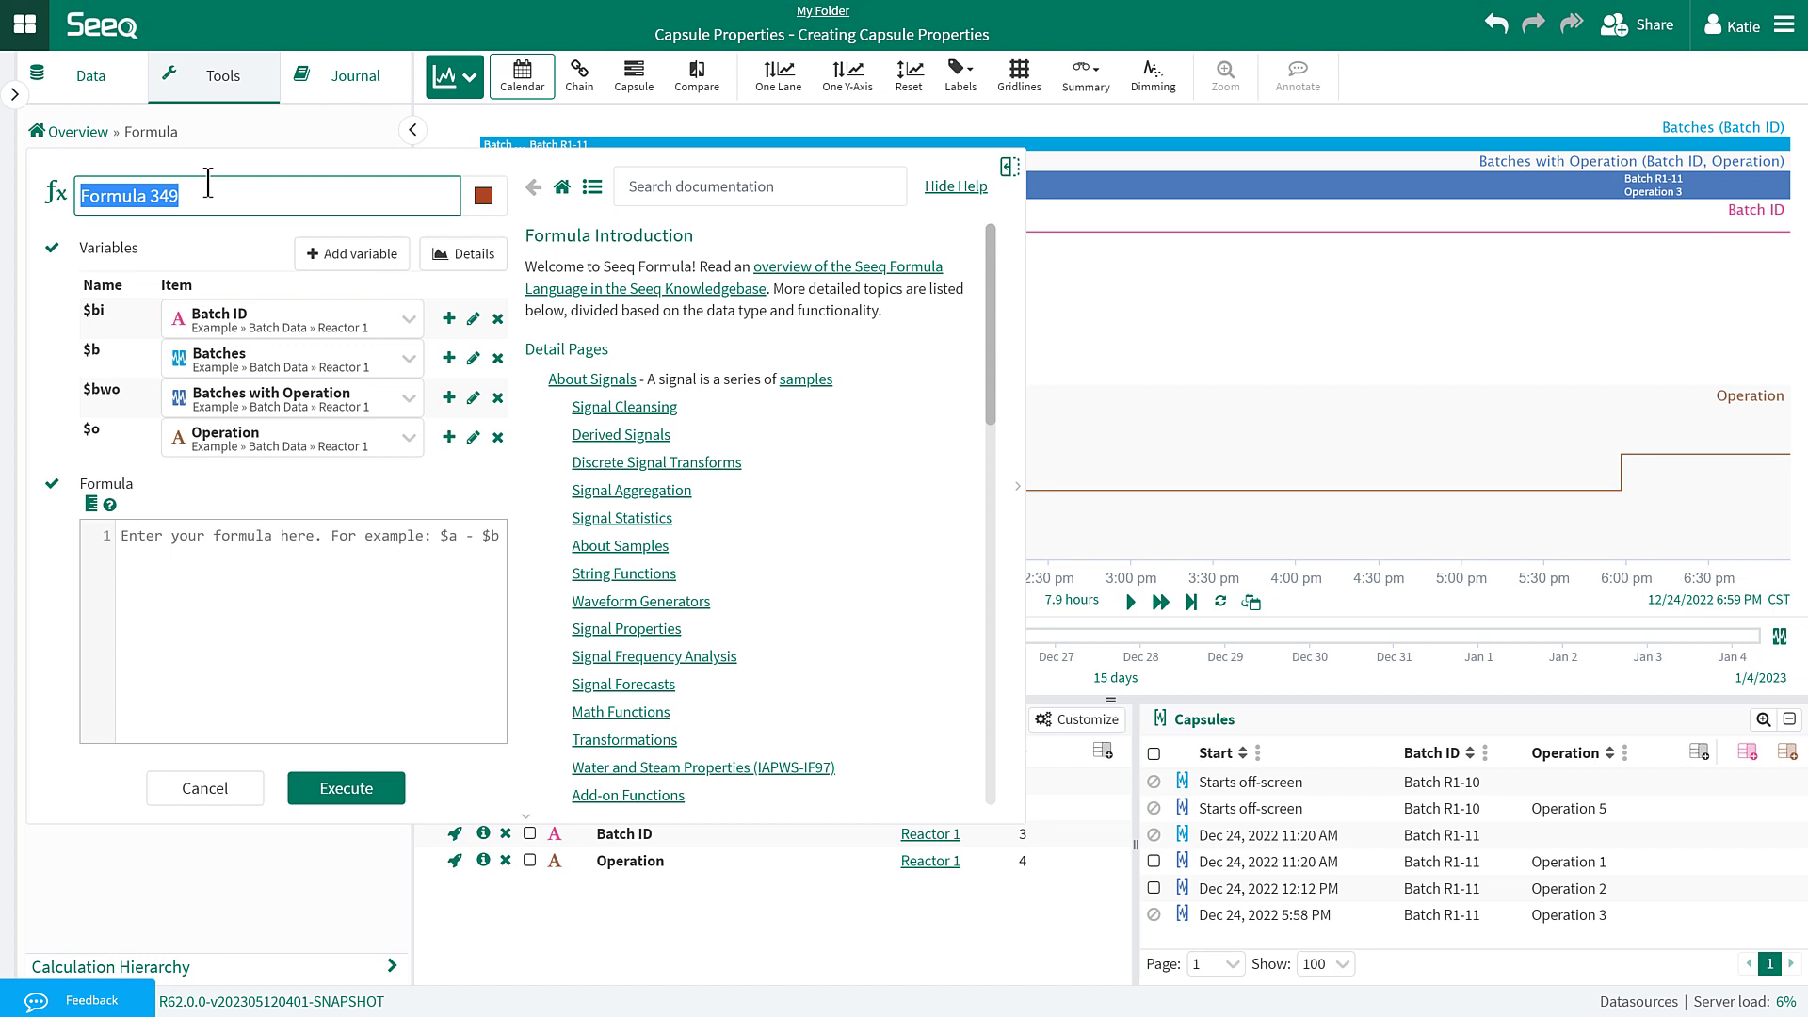
type("Batches from")
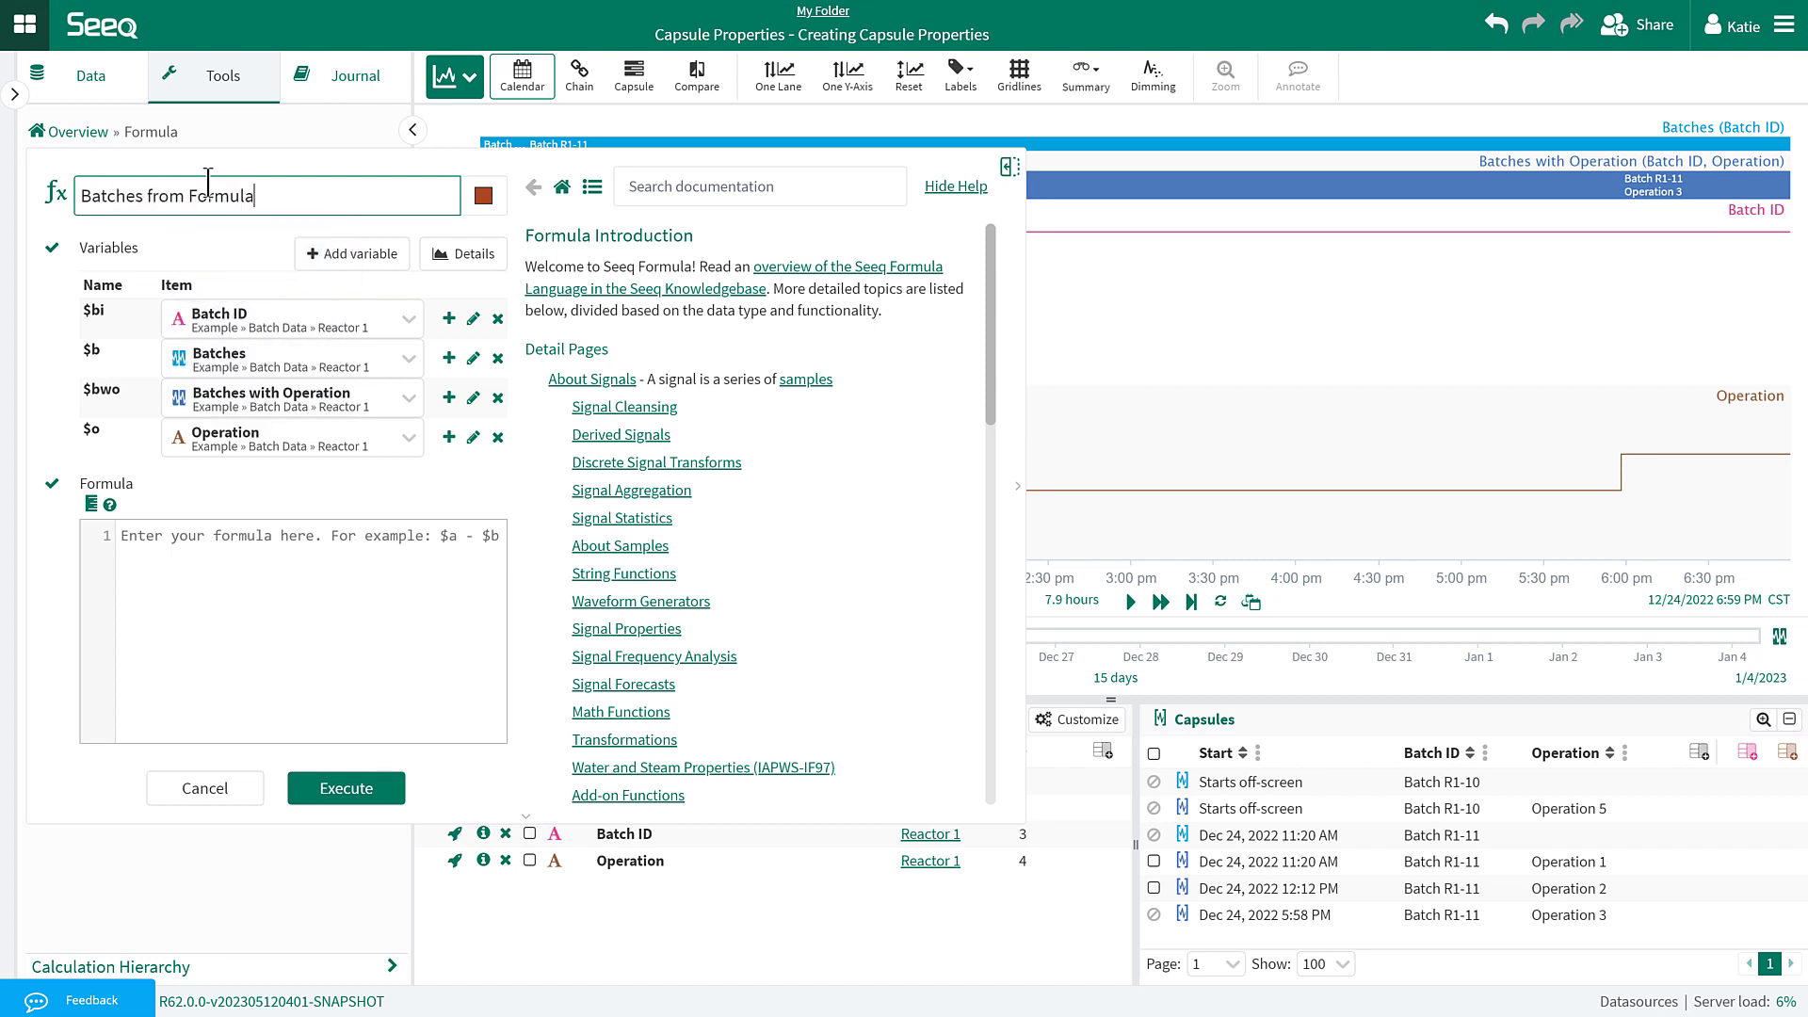
left_click(655, 186)
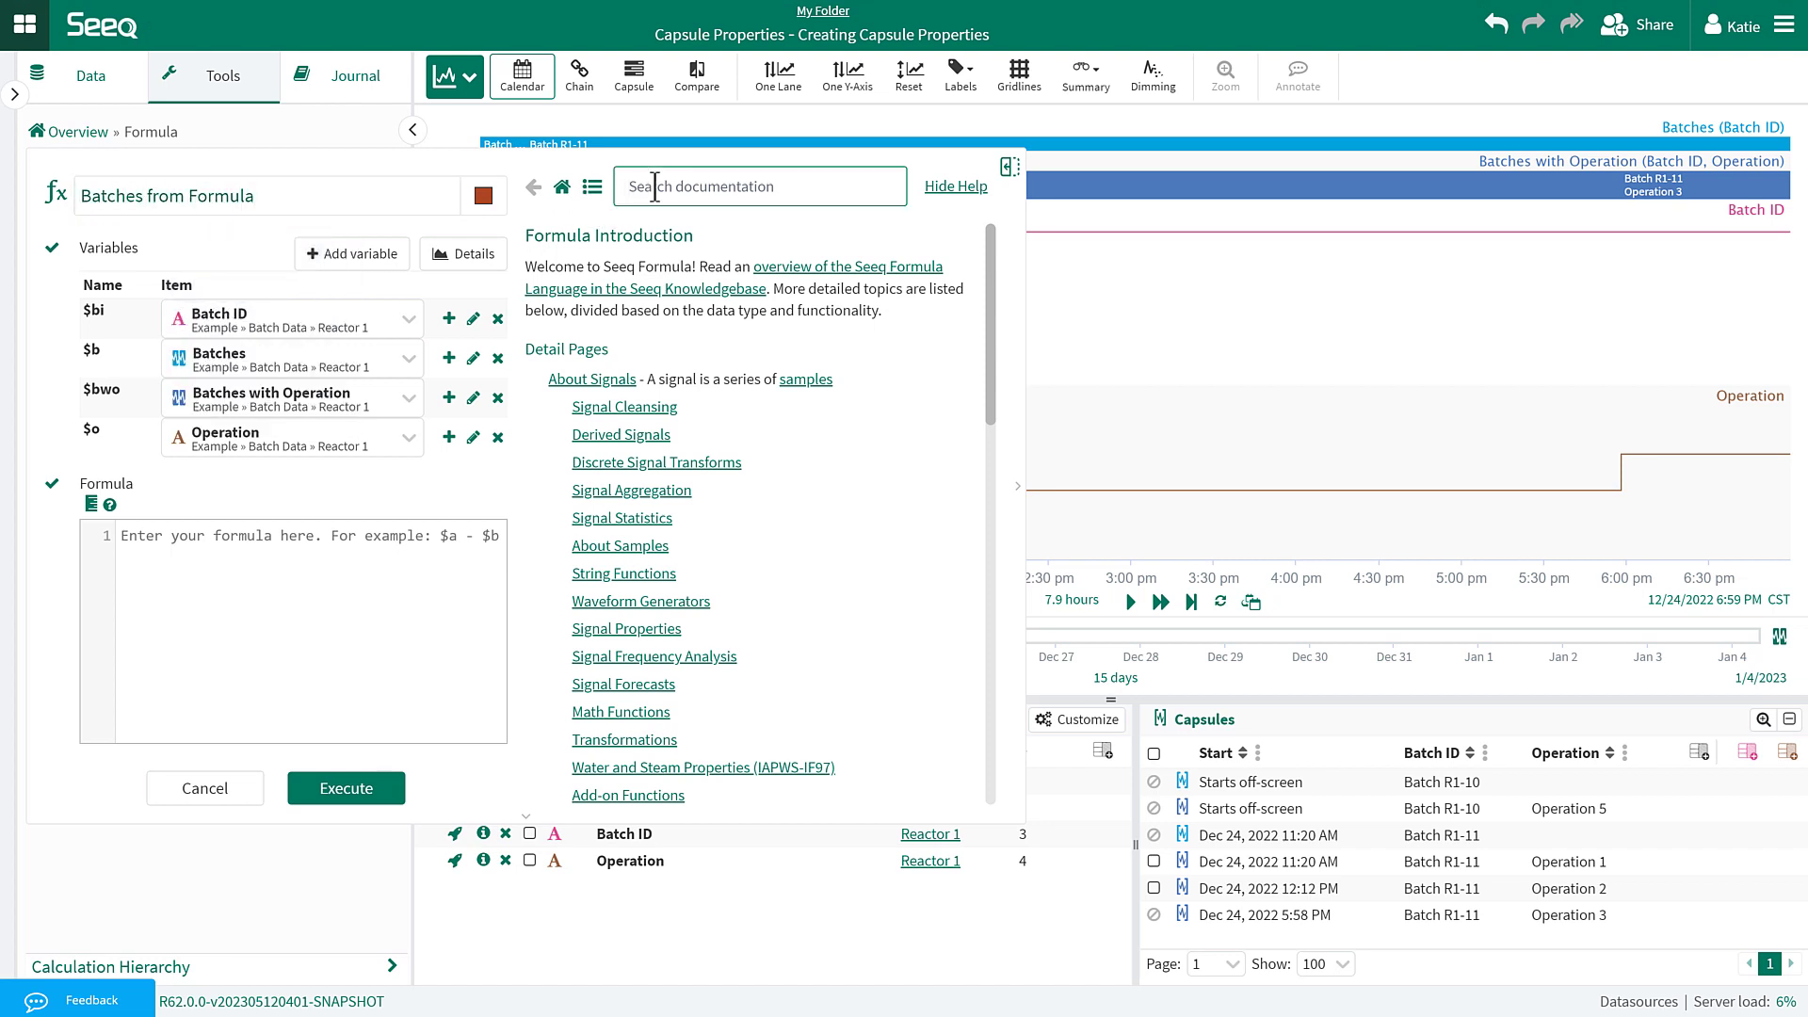
type("tocond")
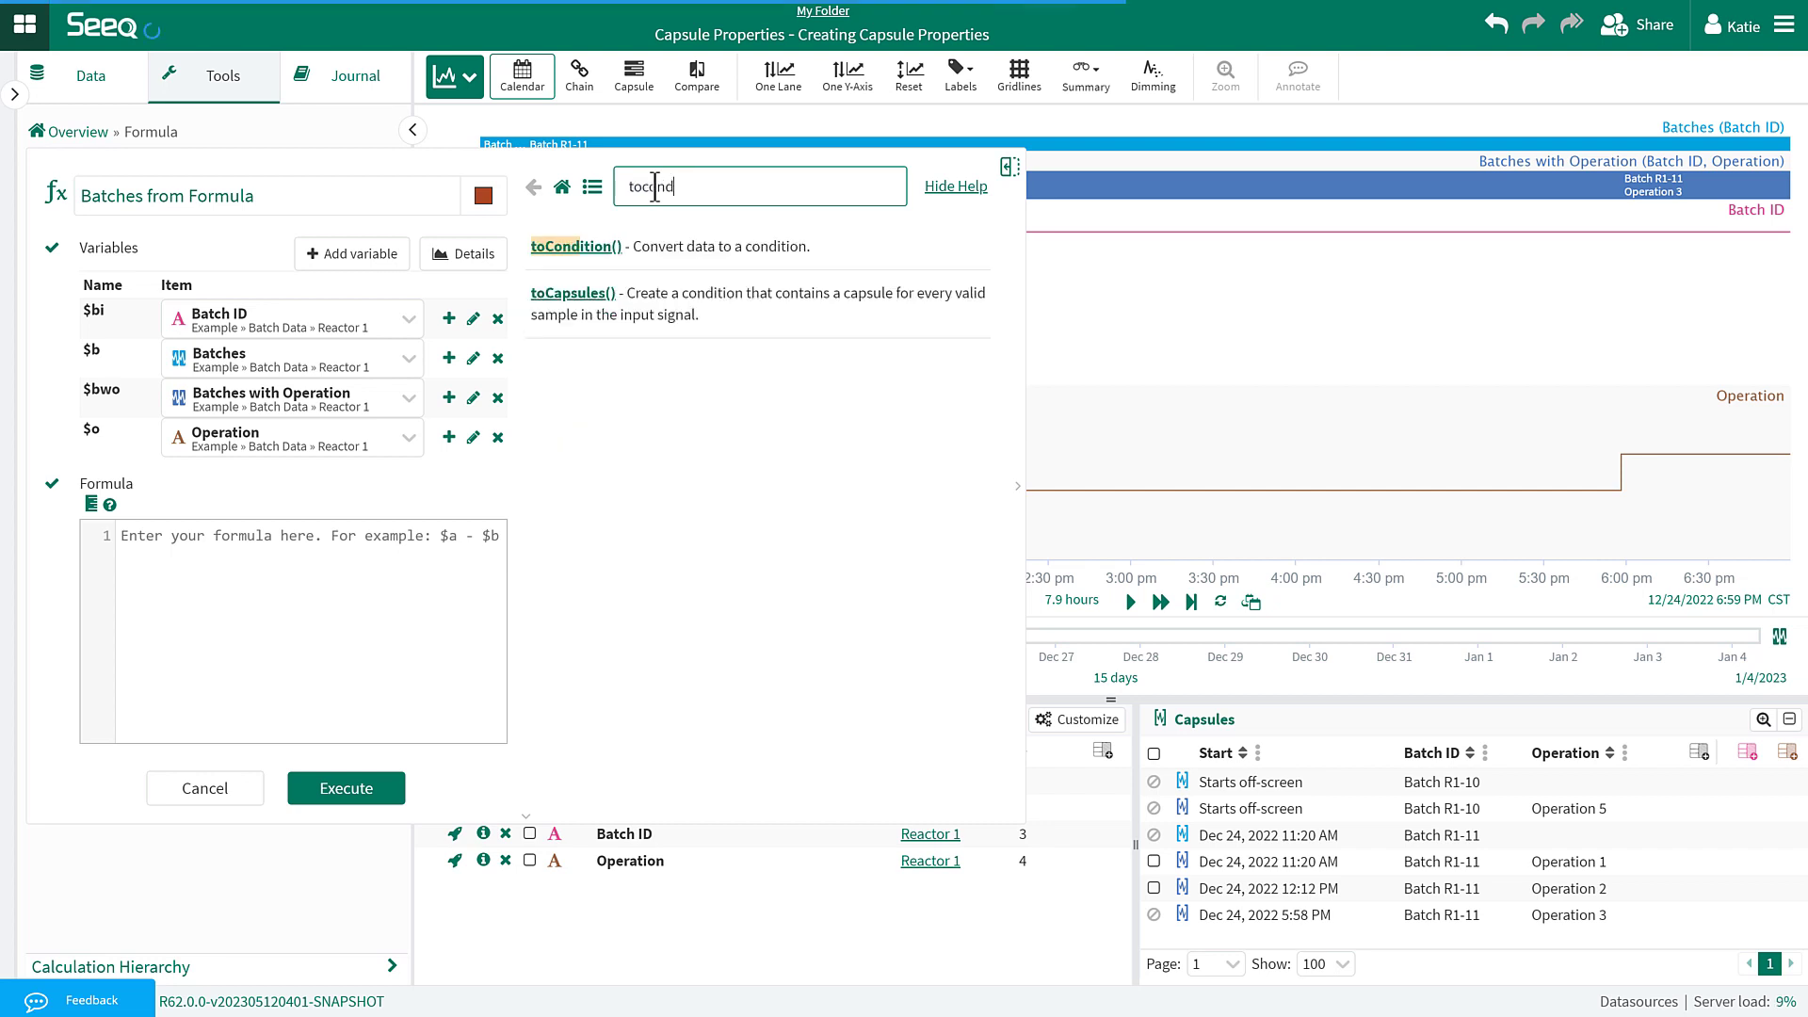
left_click(645, 246)
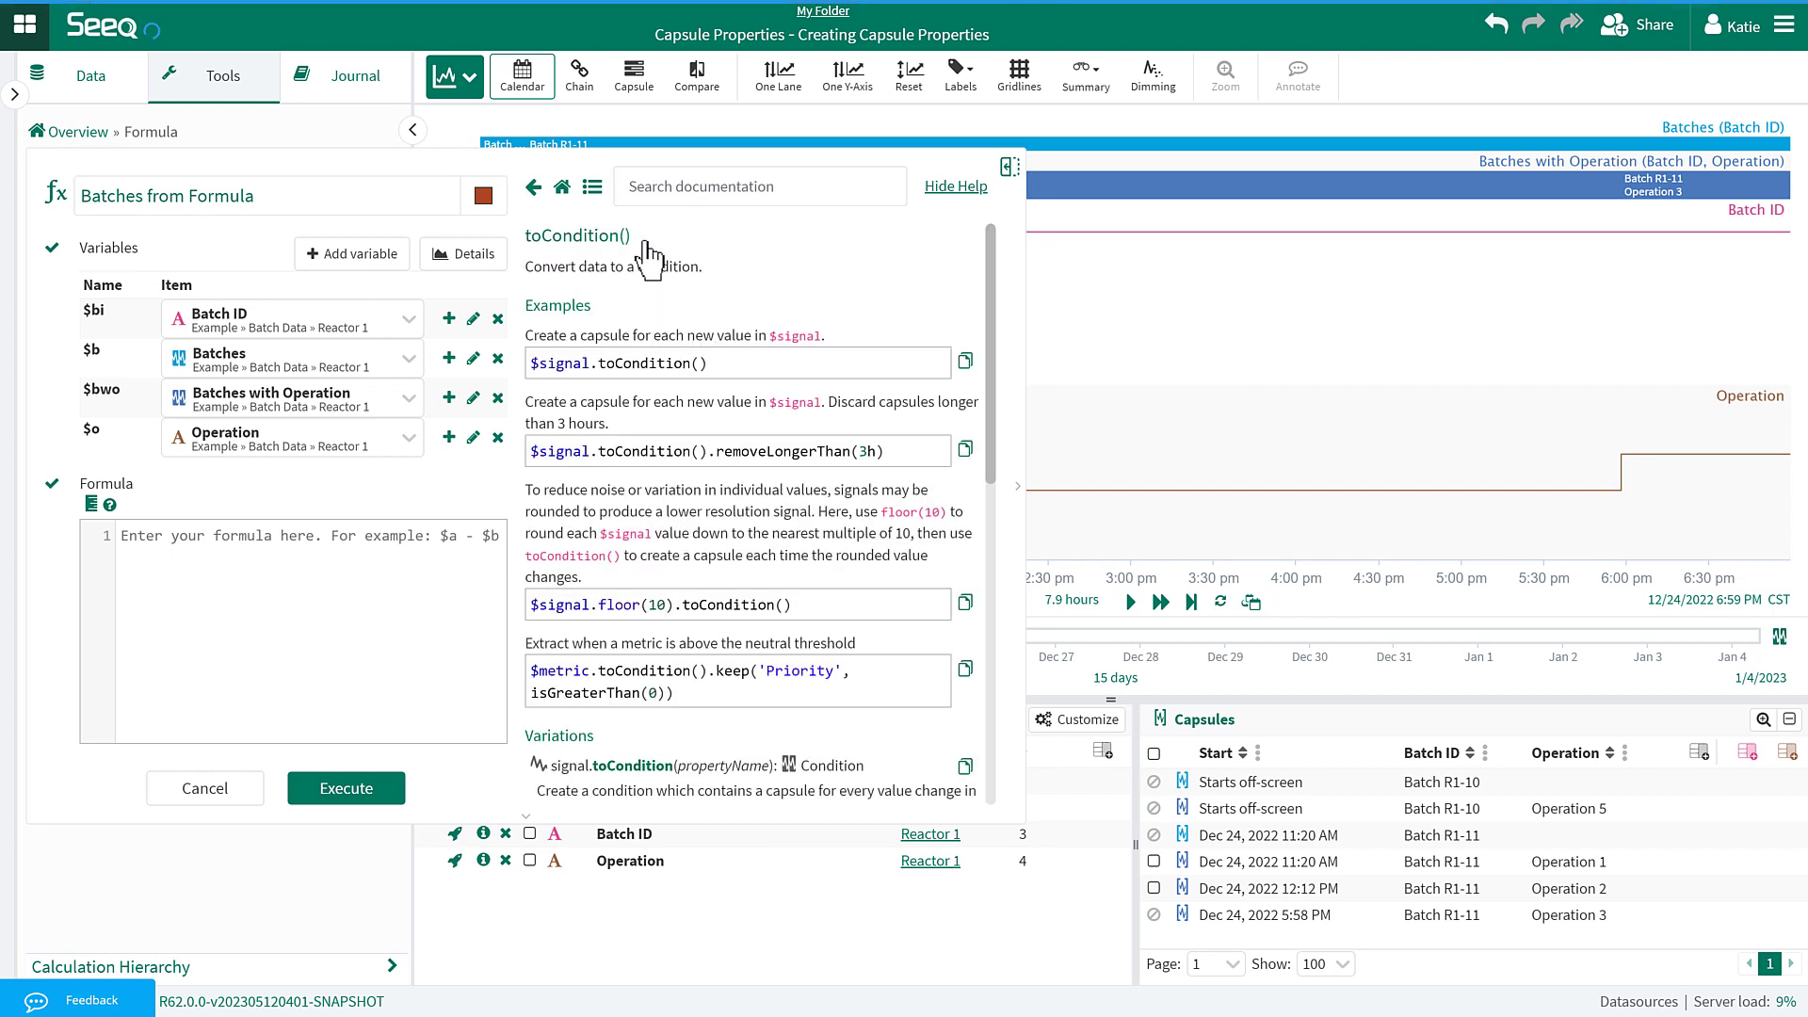
left_click(967, 364)
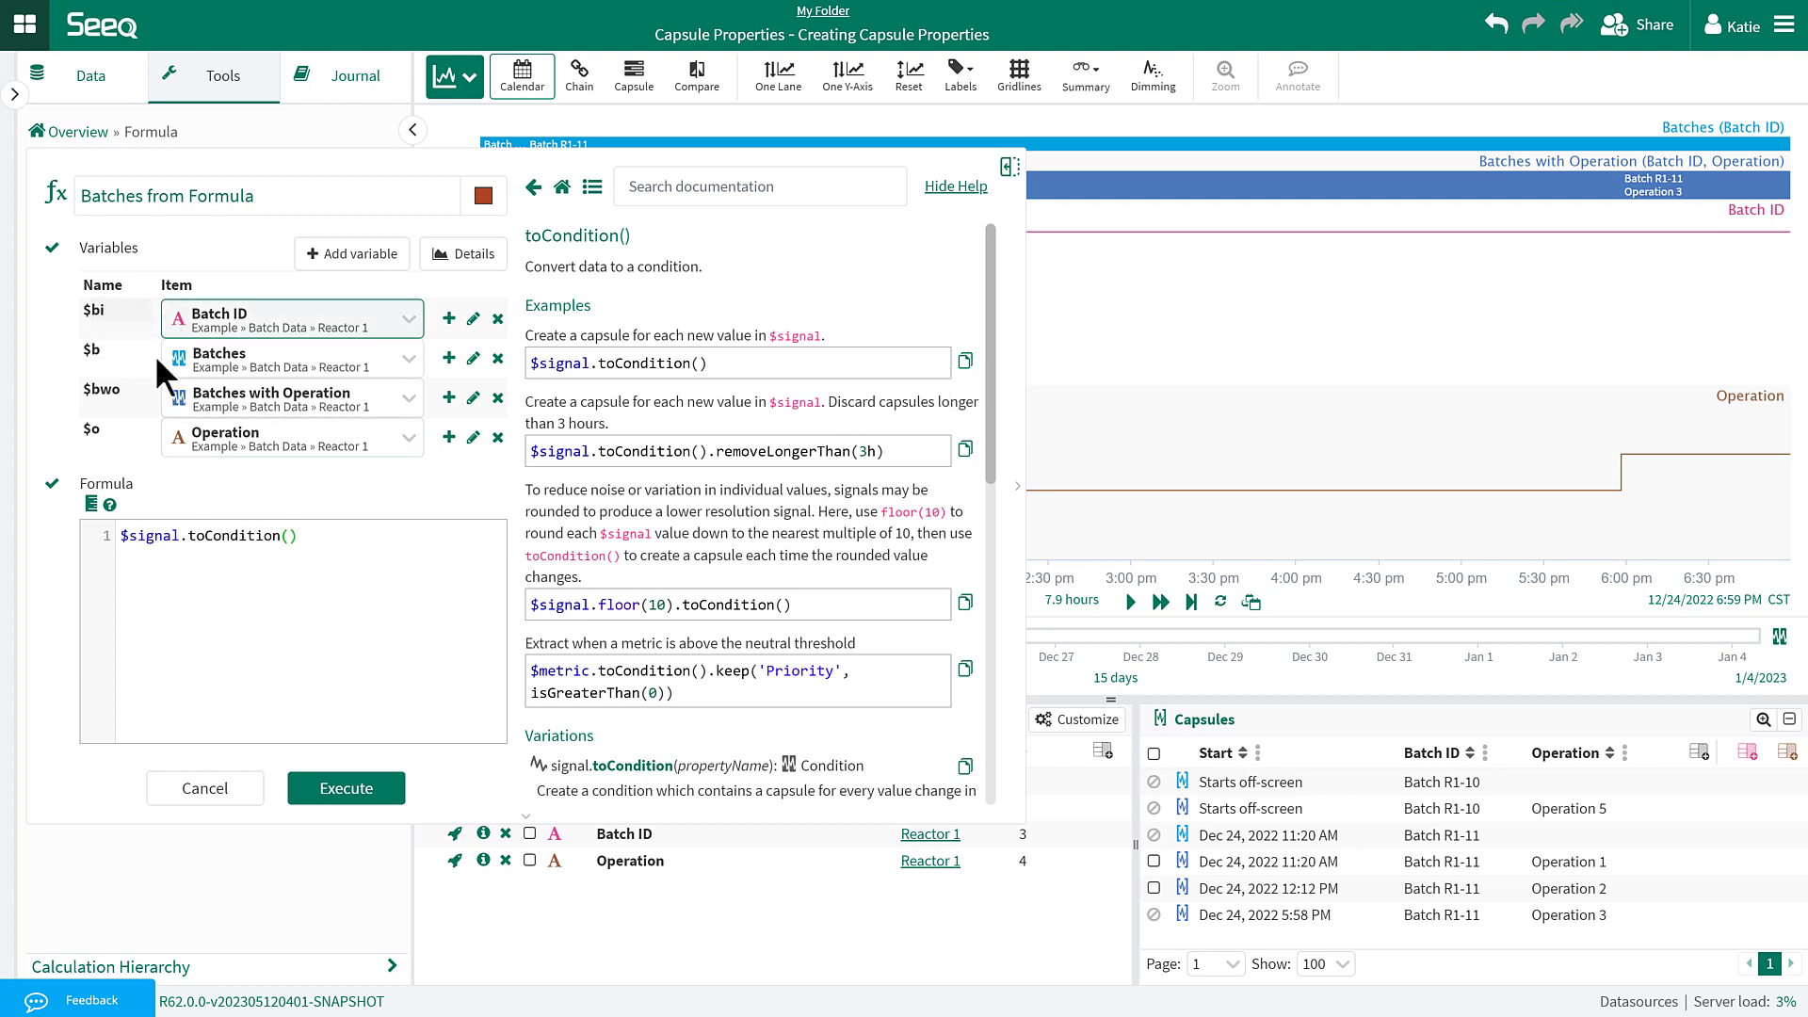
Change the formula to $bi.toCondition('Batch ID') and execute it.
left_click_drag(179, 535, 132, 535)
type("bi")
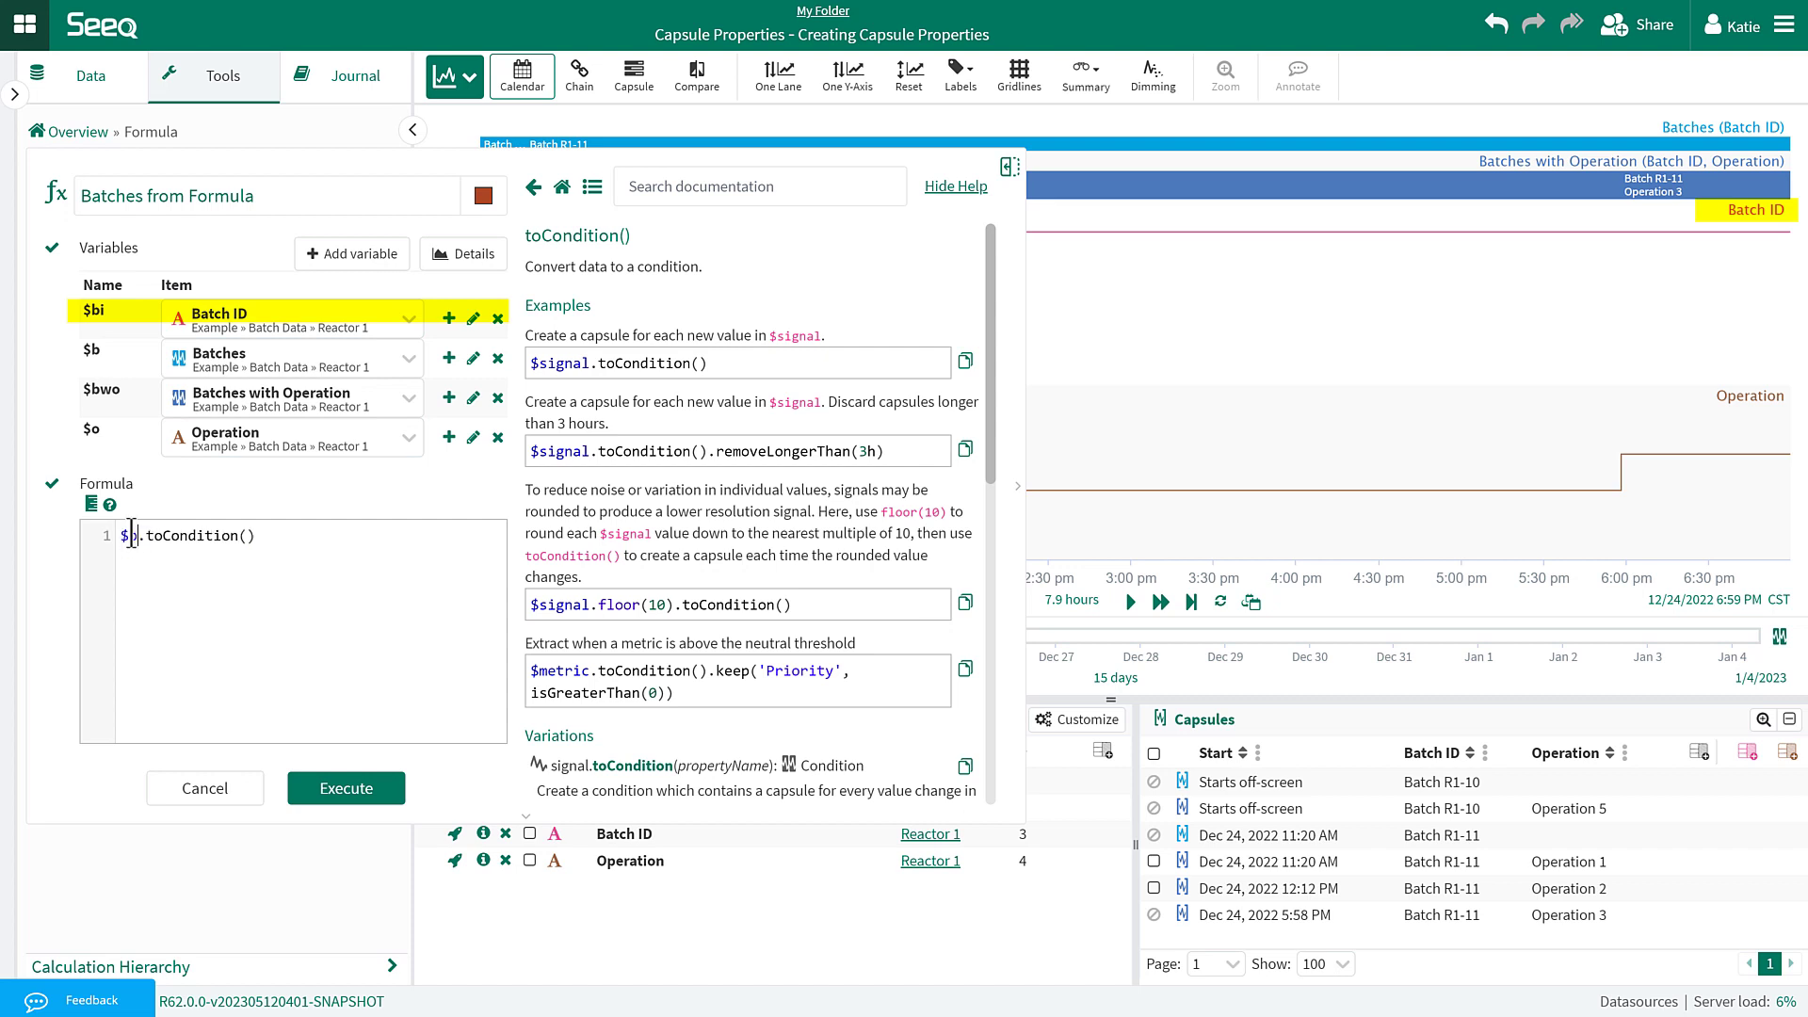
left_click(258, 534)
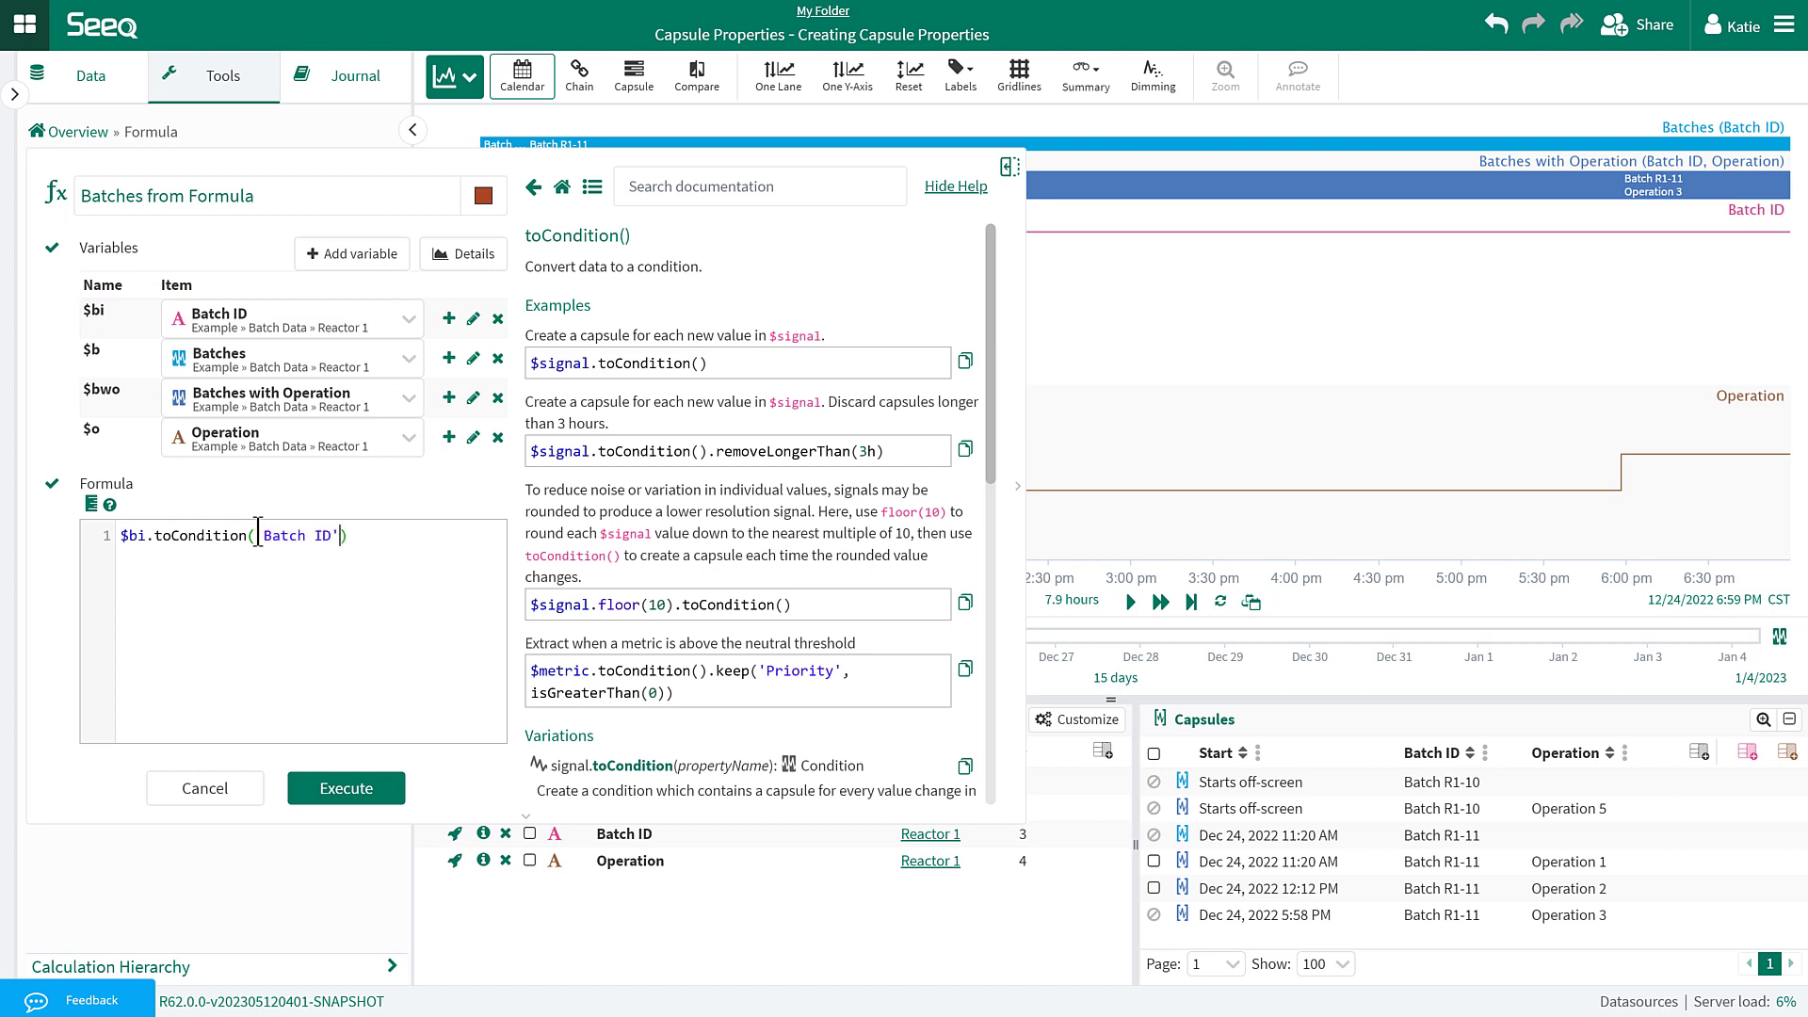
left_click(373, 791)
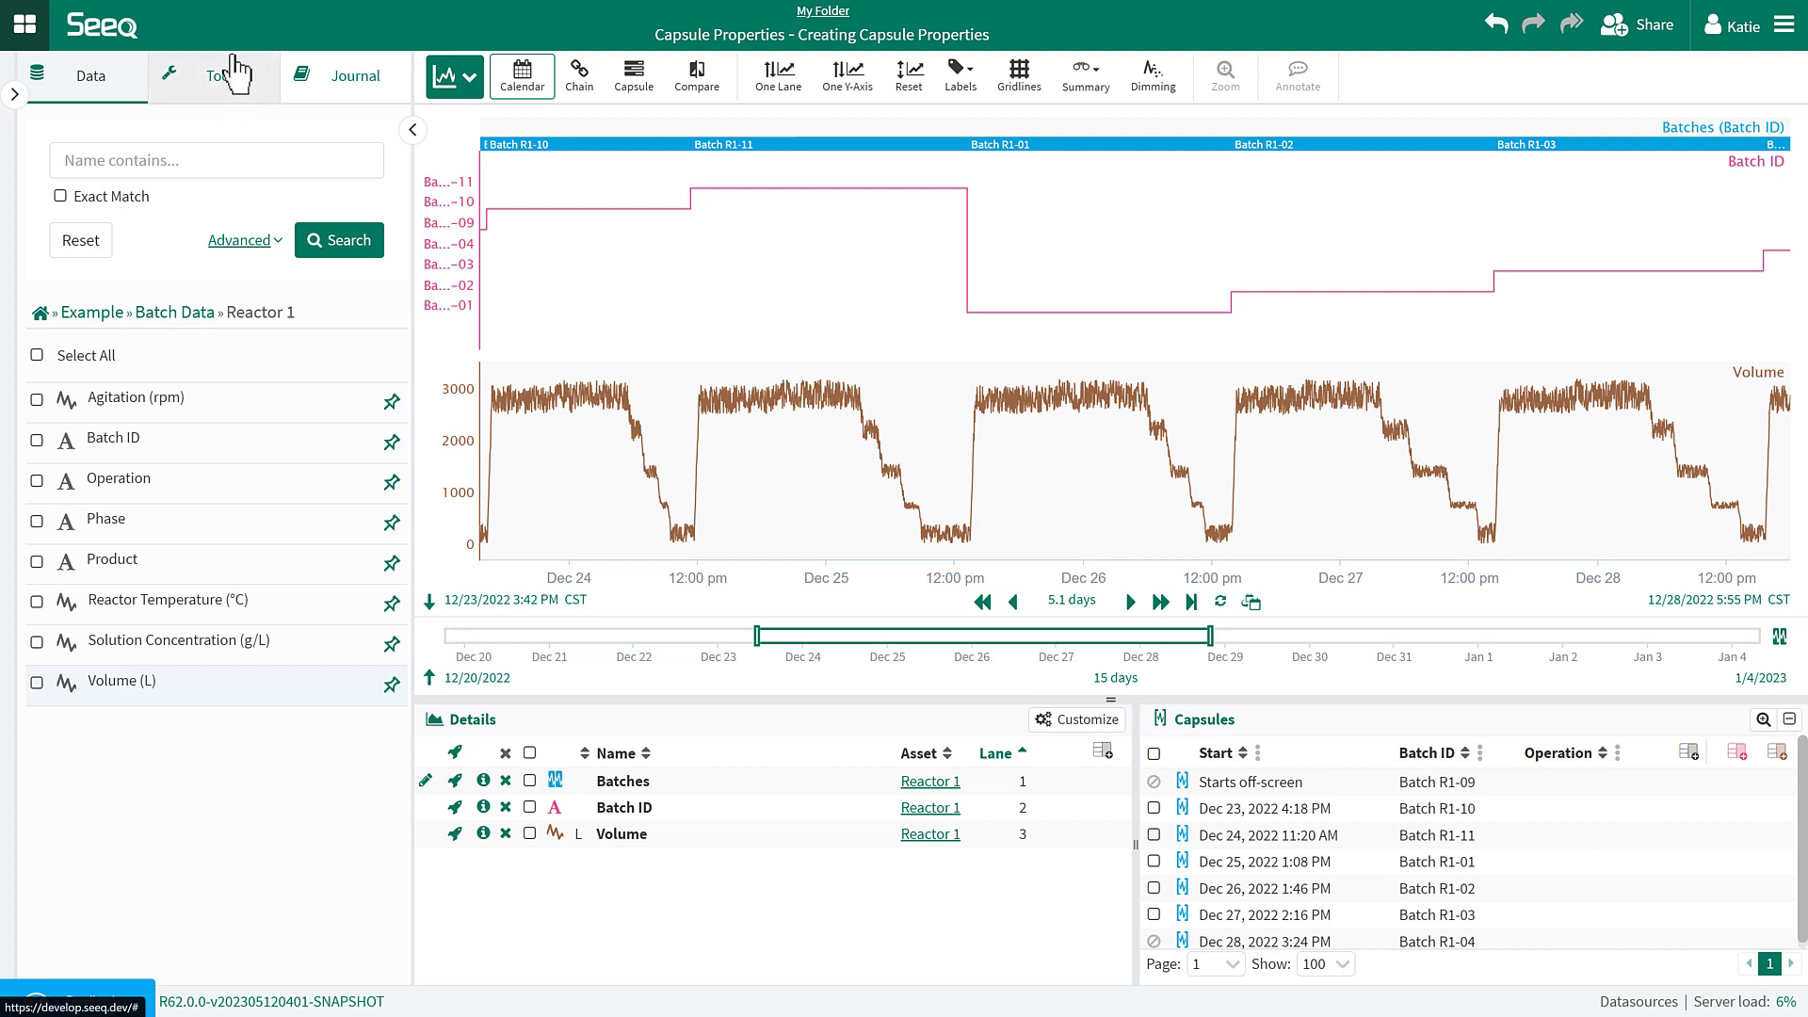
Return to the analysis tools list.
left_click(224, 99)
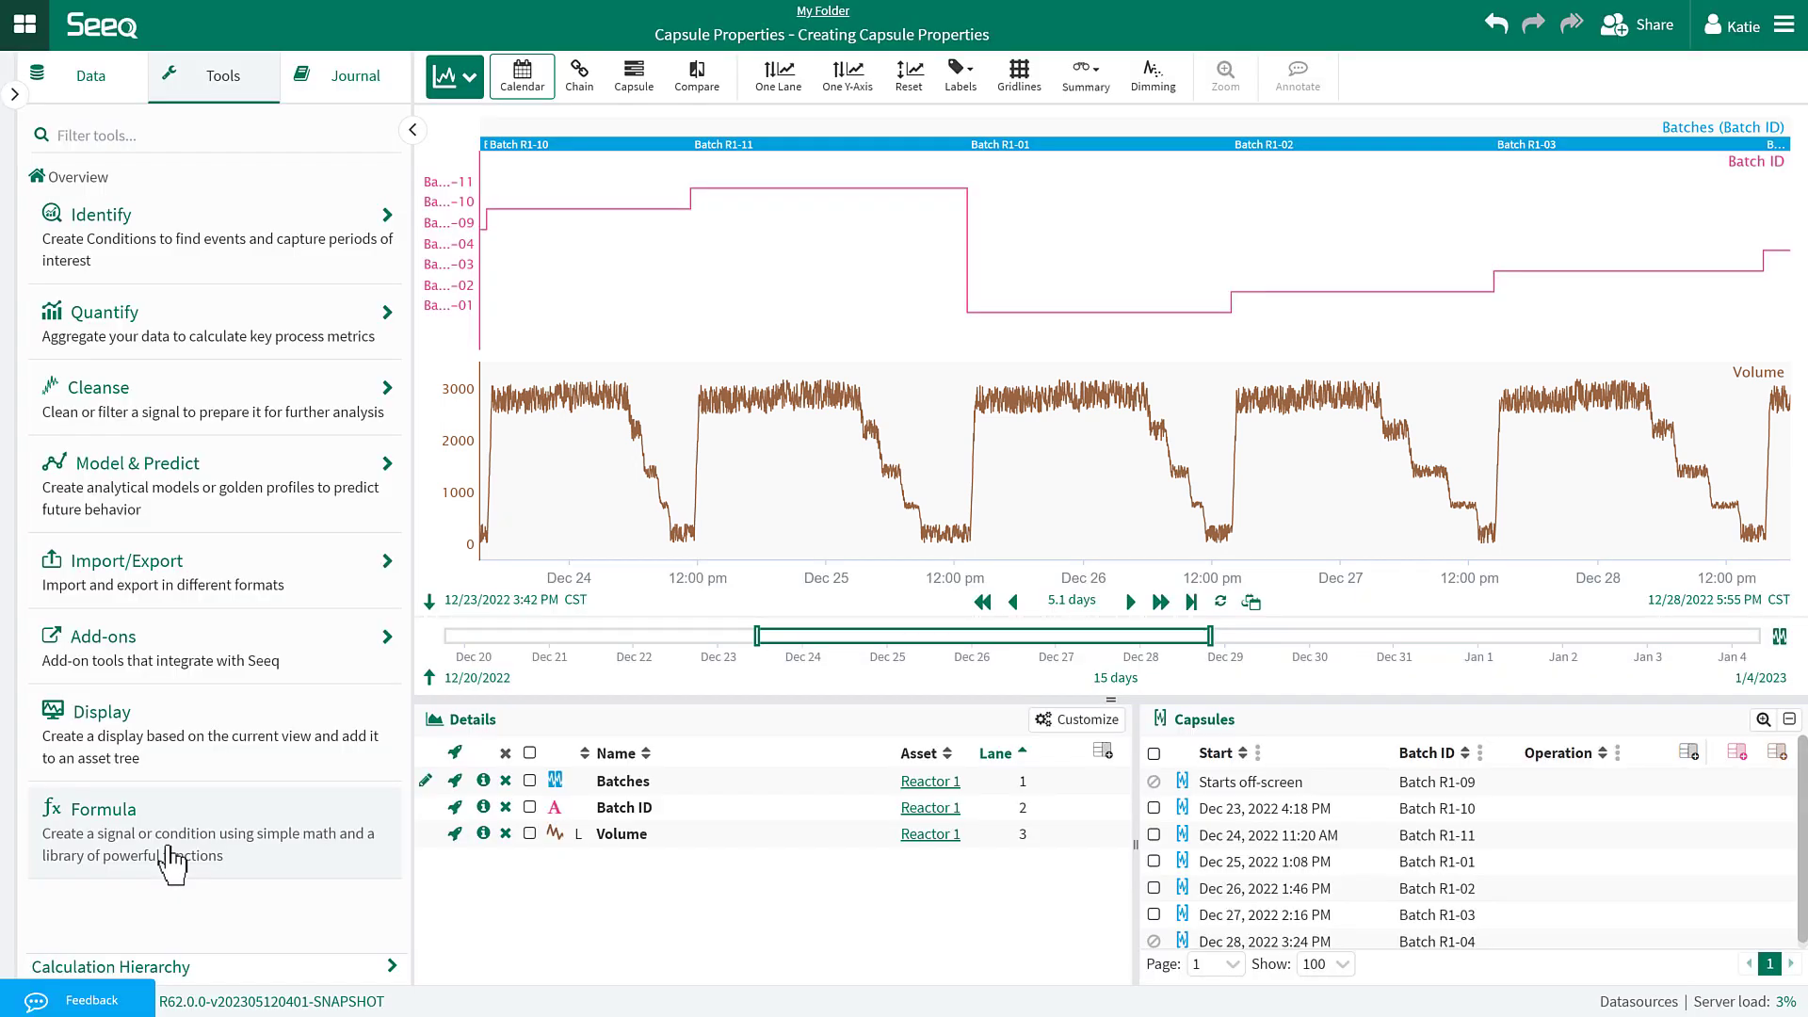
Start a new formula named 'Batches with Volume Property'.
left_click(172, 861)
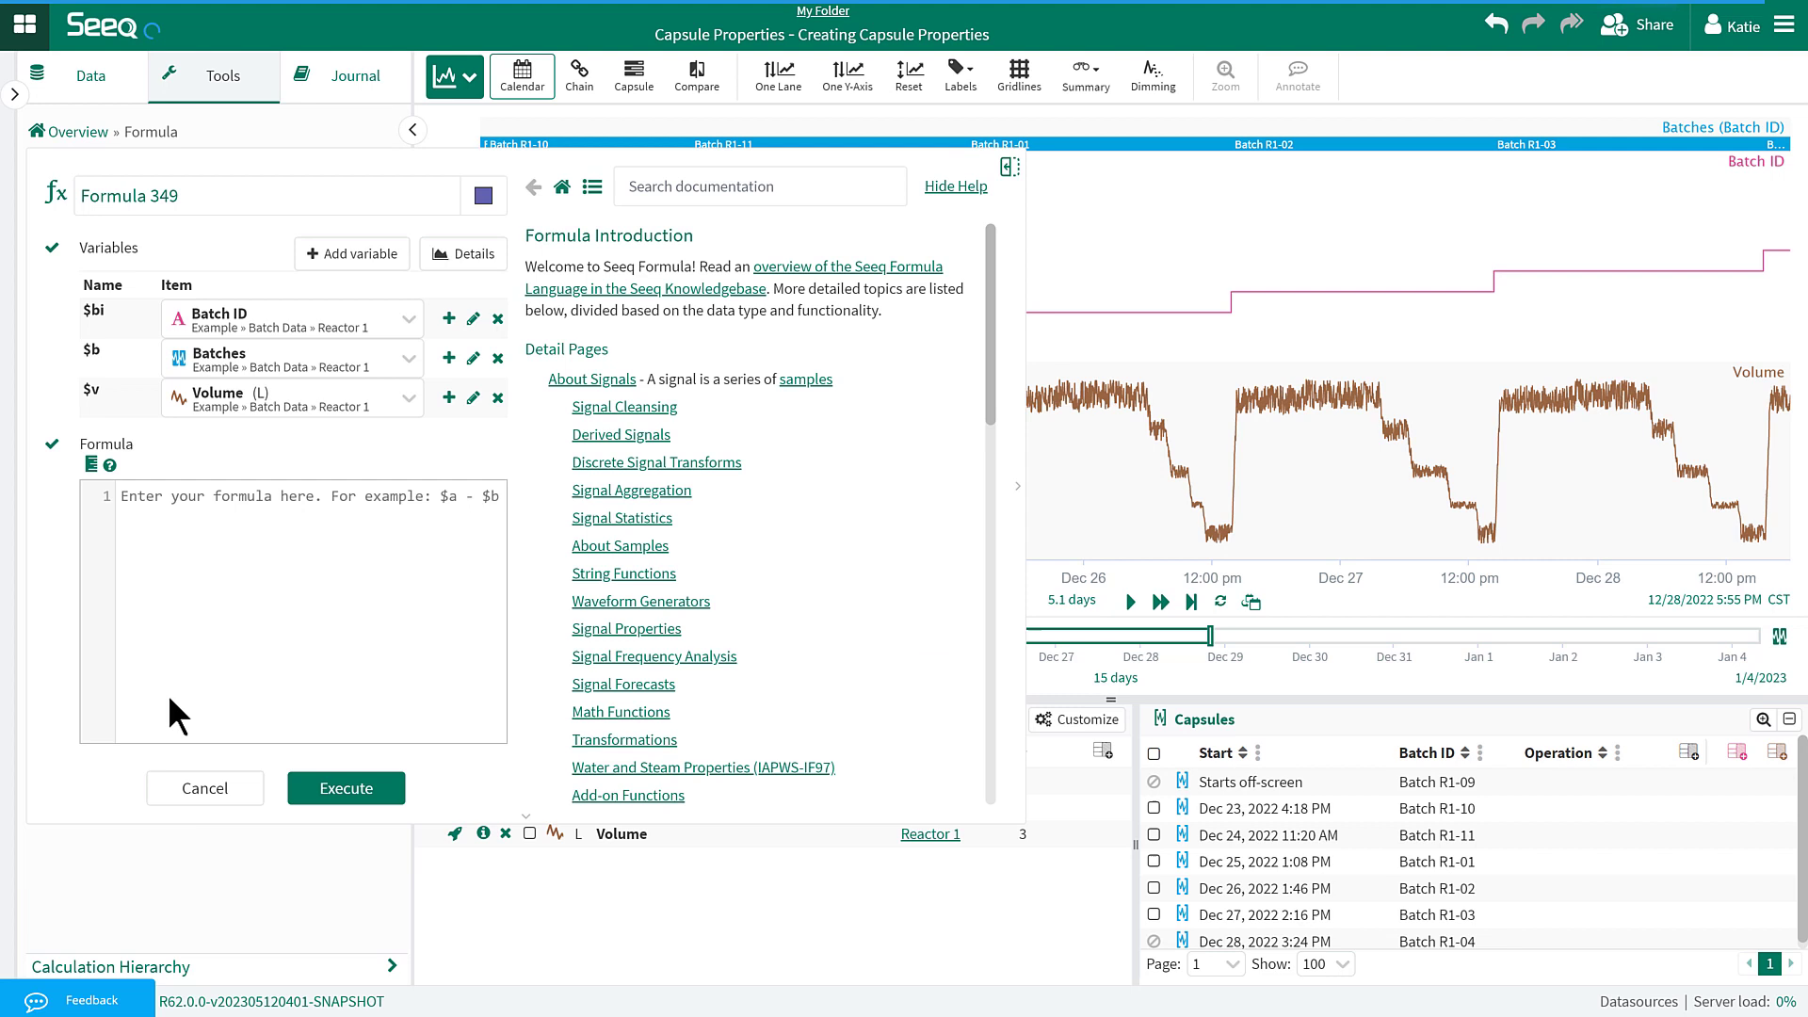
triple_click(228, 199)
type("Batches with ")
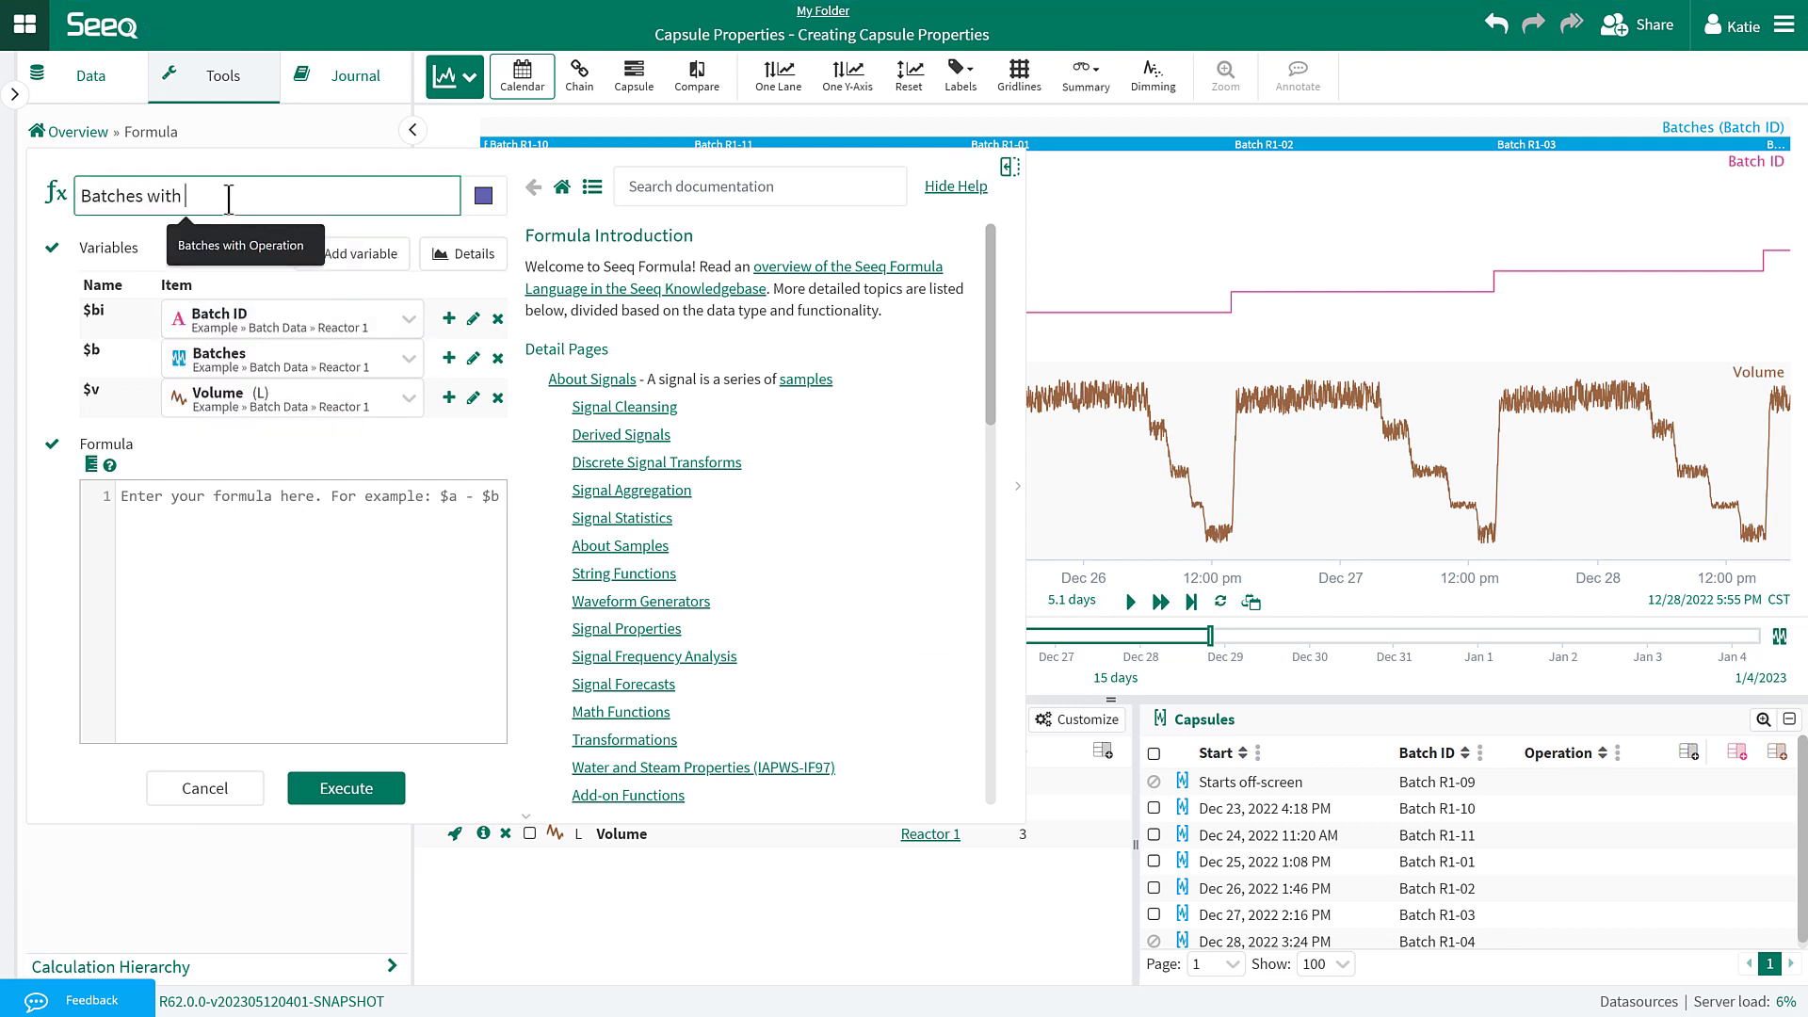
type("Volume Property")
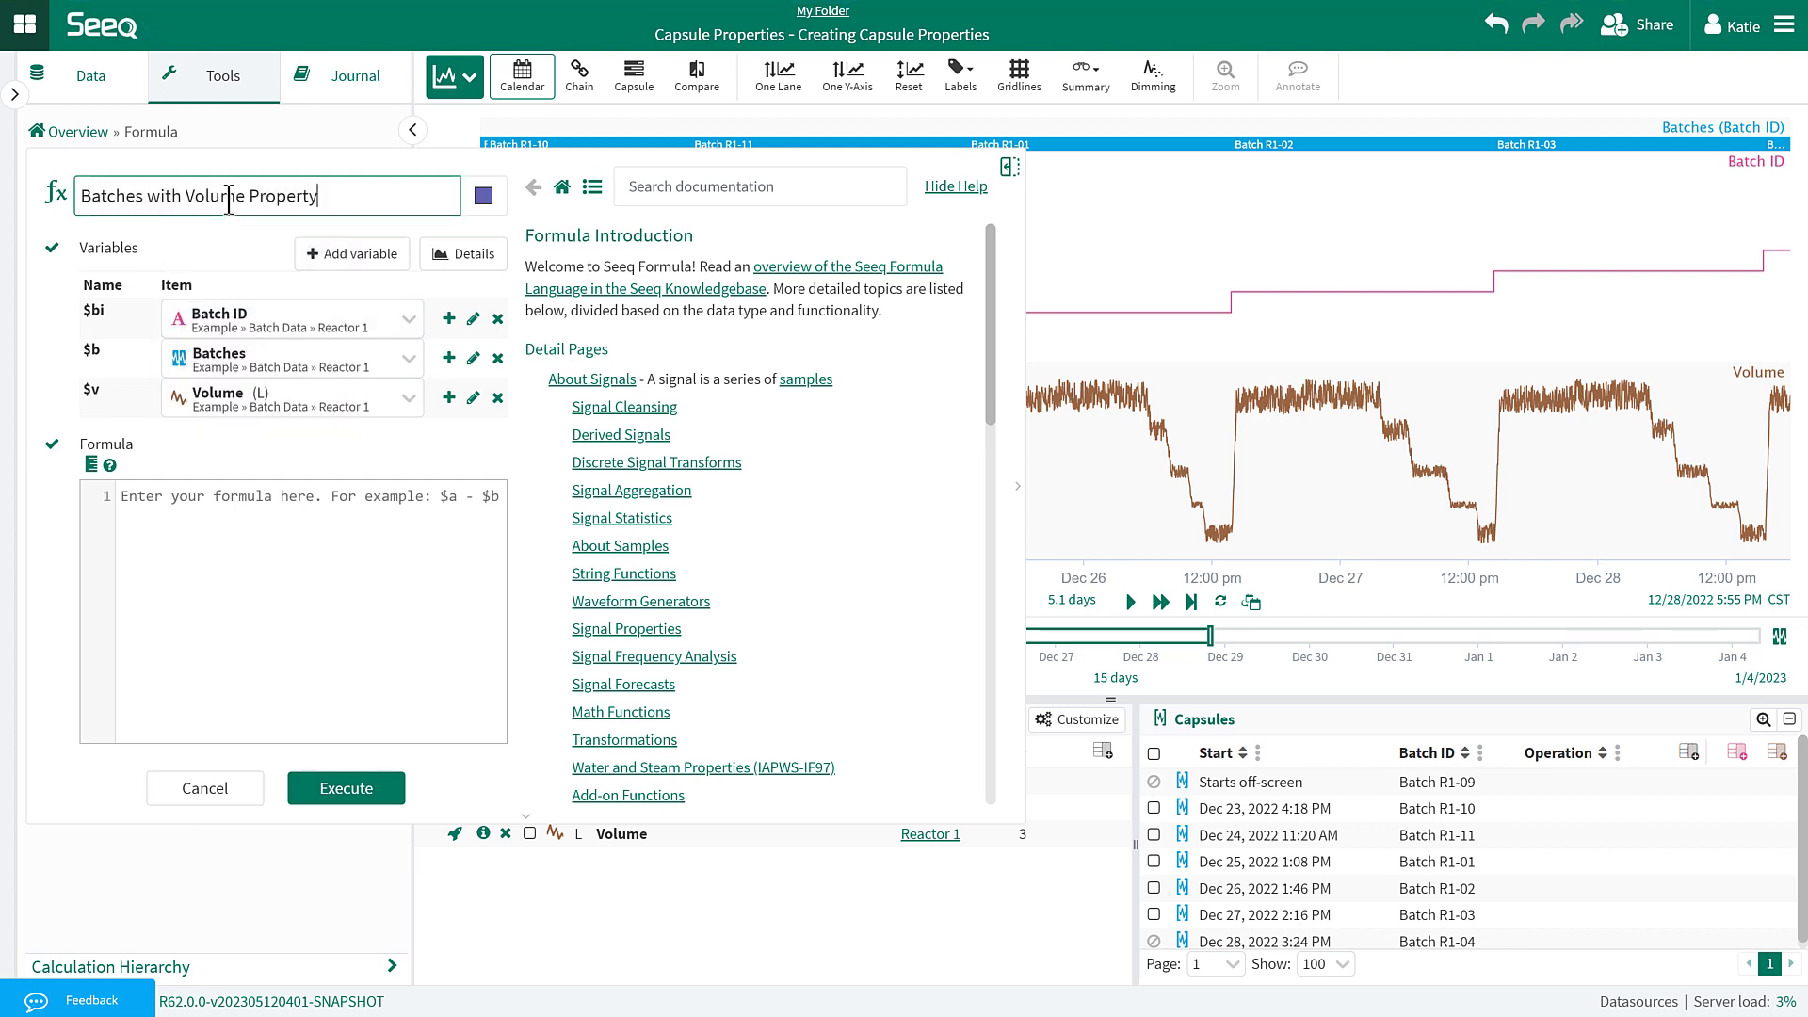
Insert the first setProperty example from the Capsule Properties help page.
left_click(659, 186)
type("setproperty")
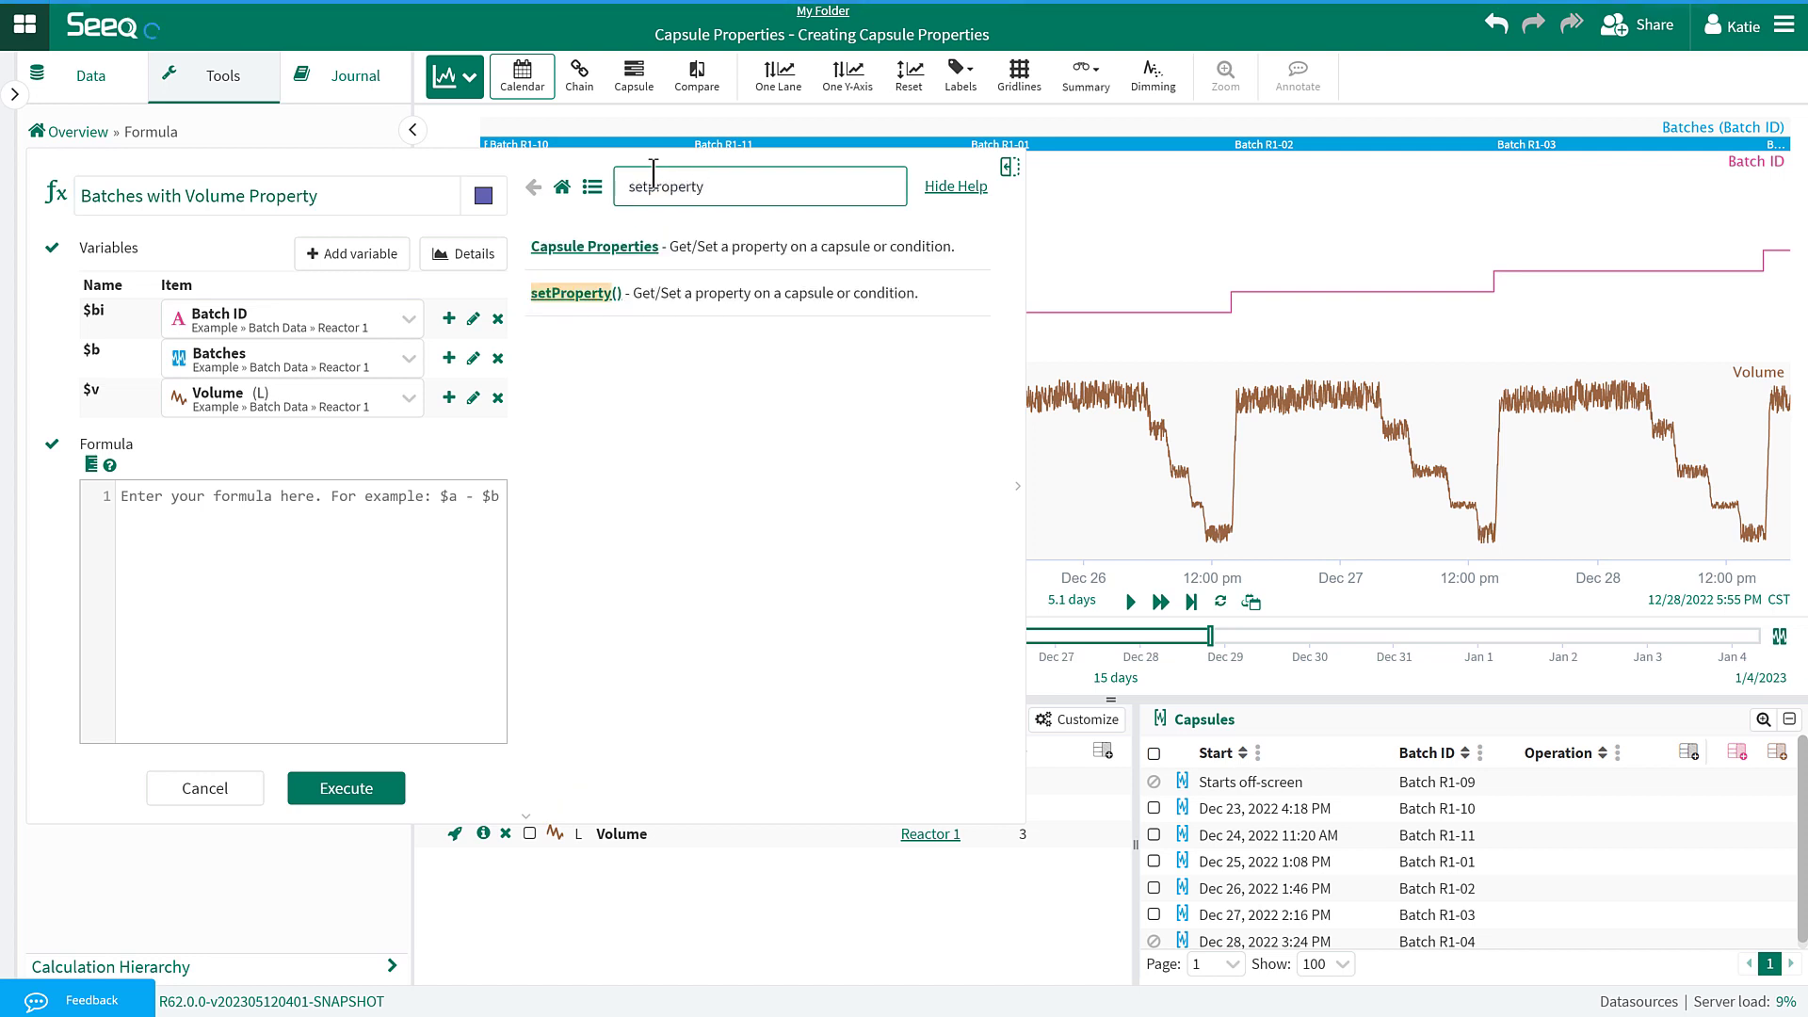
left_click(661, 300)
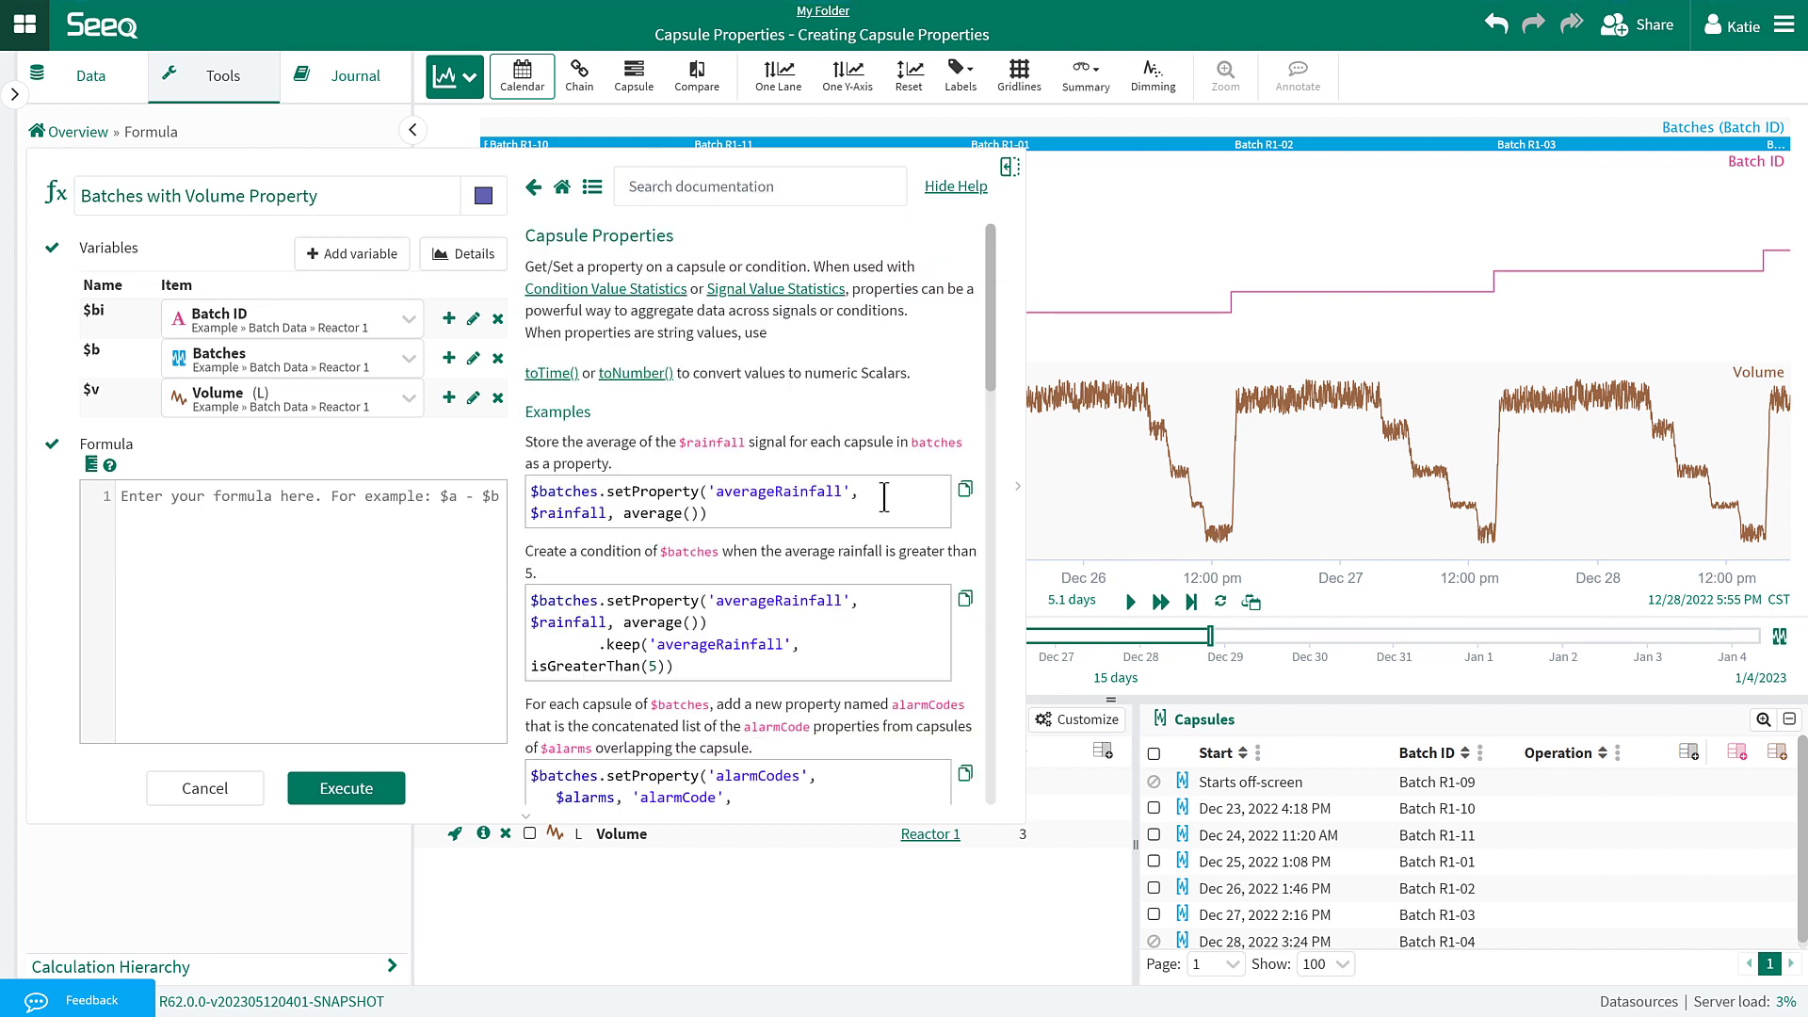
left_click(965, 489)
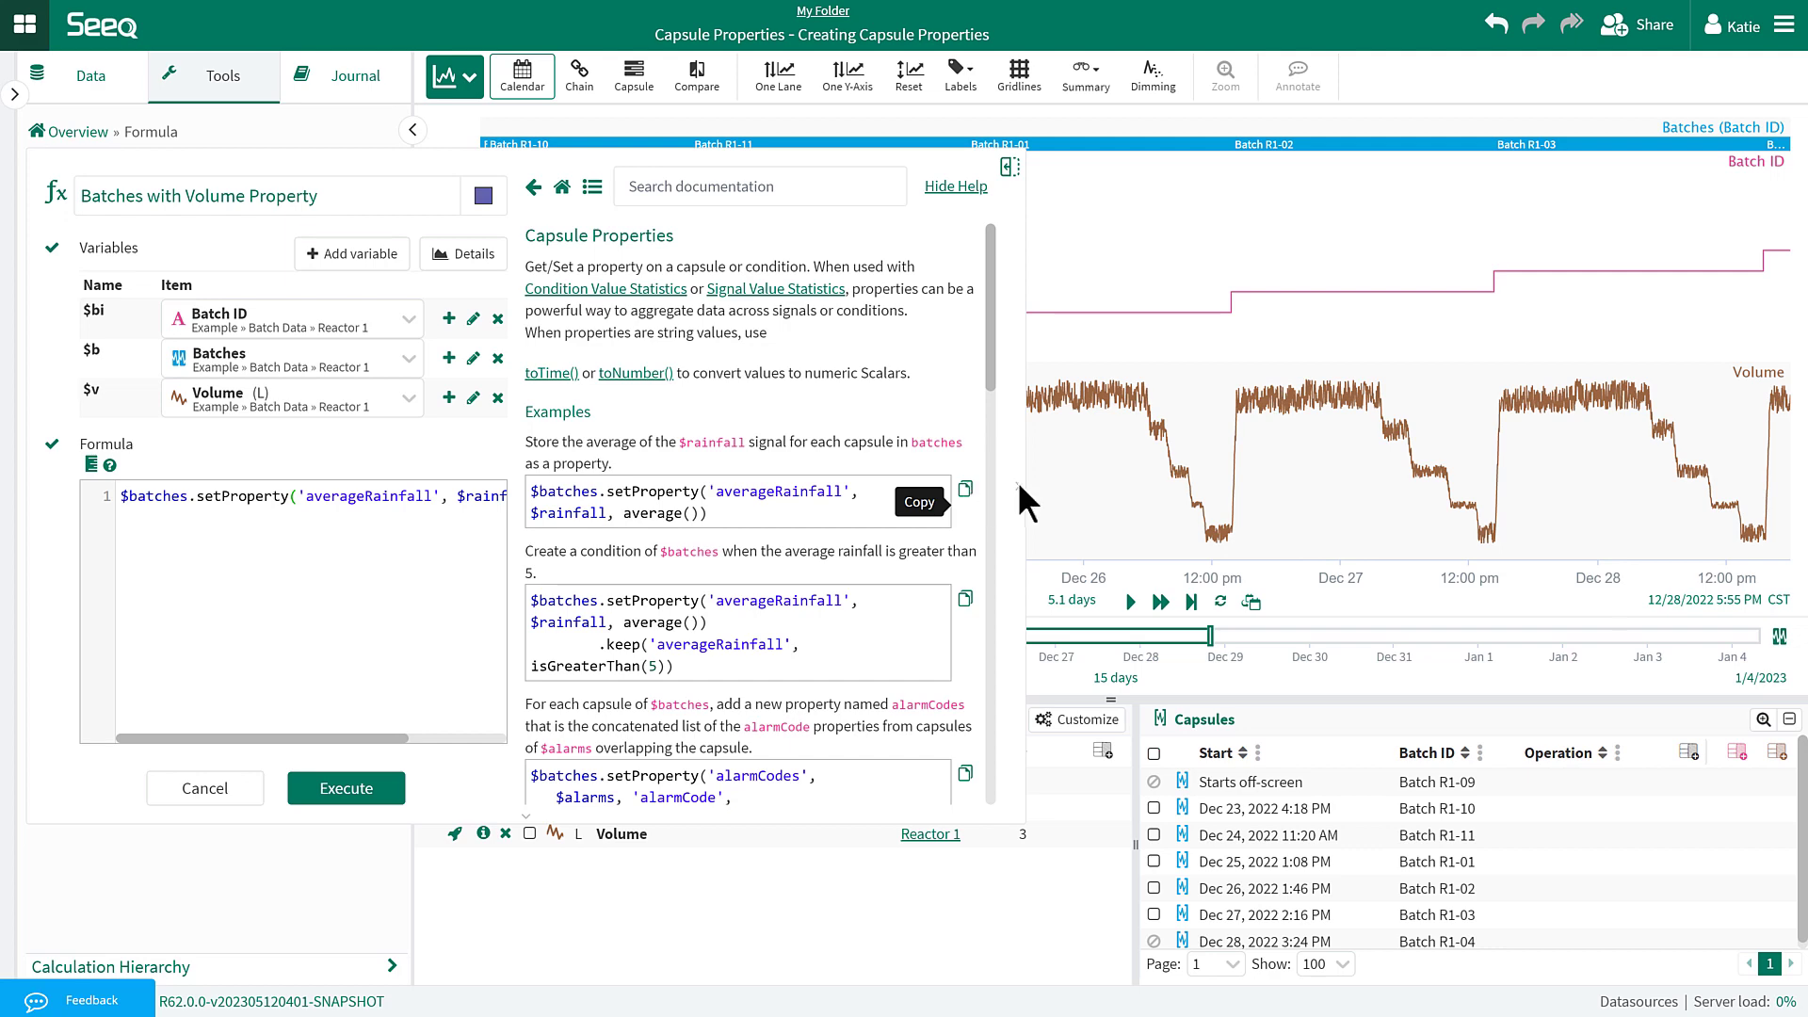
Replace $batches with $b, averageRainfall with 'Max Volume', and $rainfall with $v.
left_click_drag(1019, 480, 1229, 480)
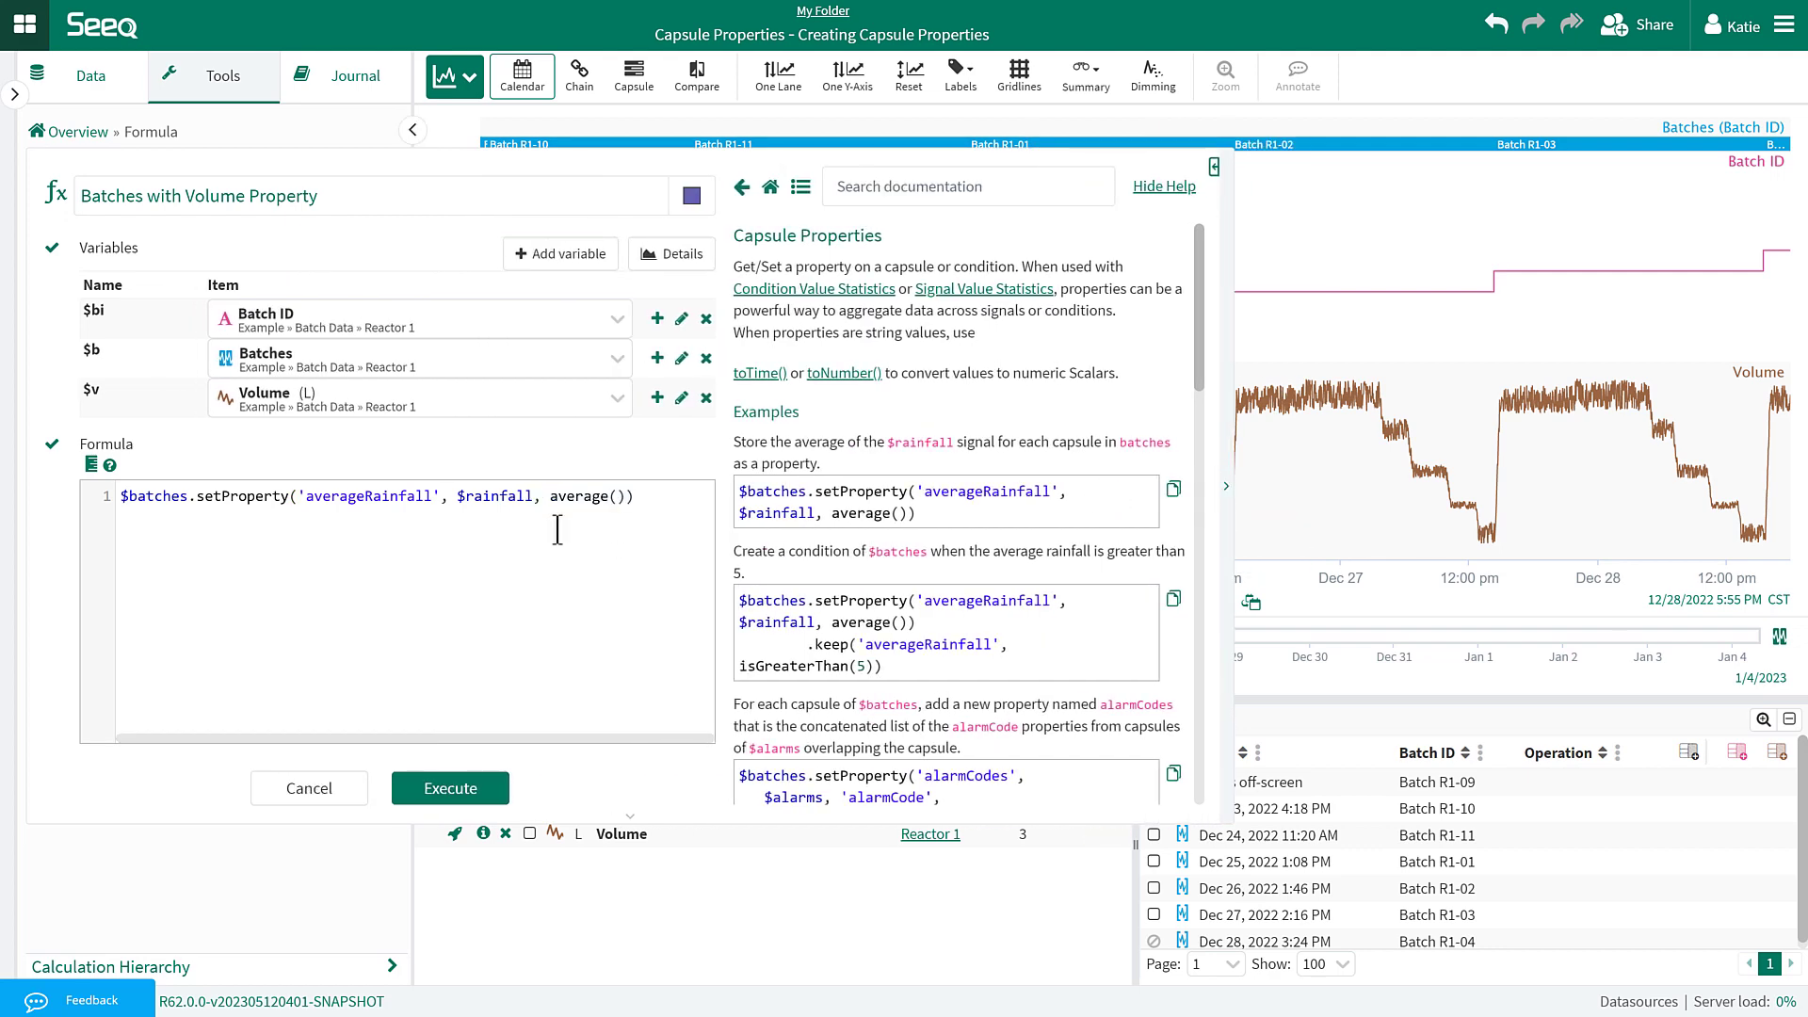
left_click(186, 496)
key("BackSpace")
key("BackSpace")
key("BackSpace")
key("BackSpace")
key("BackSpace")
key("BackSpace")
key("BackSpace")
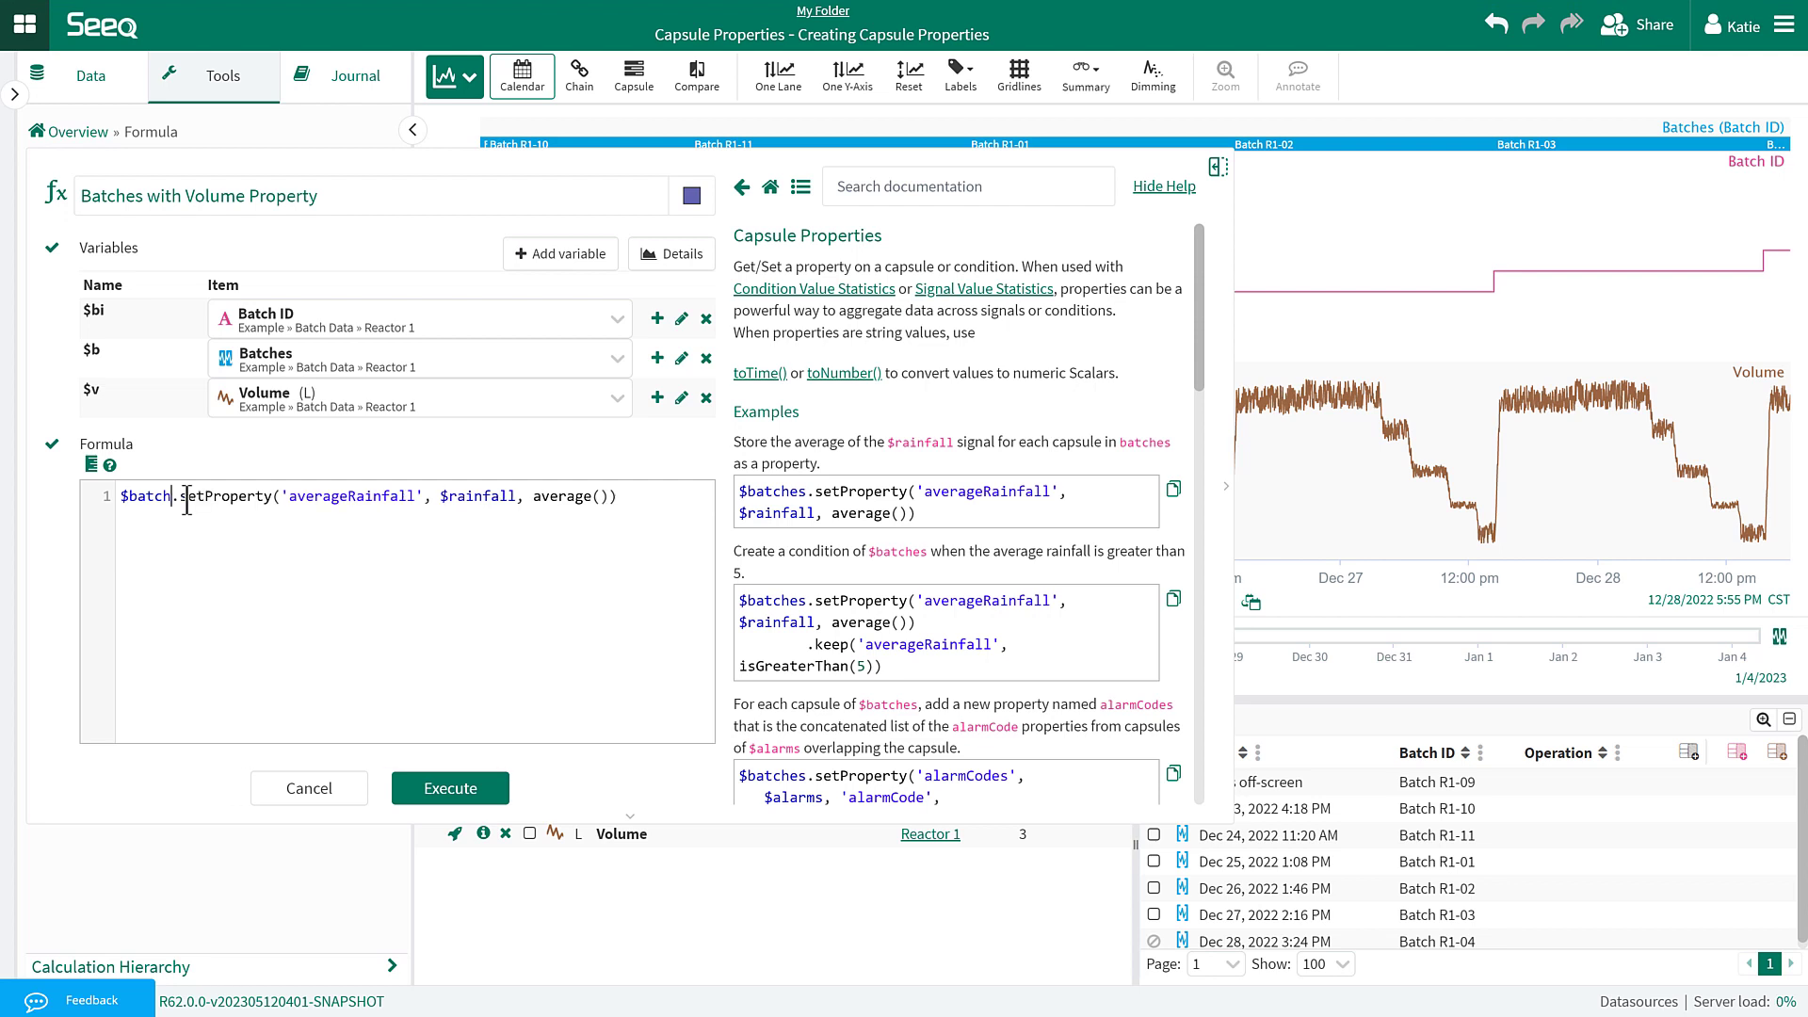
type("b")
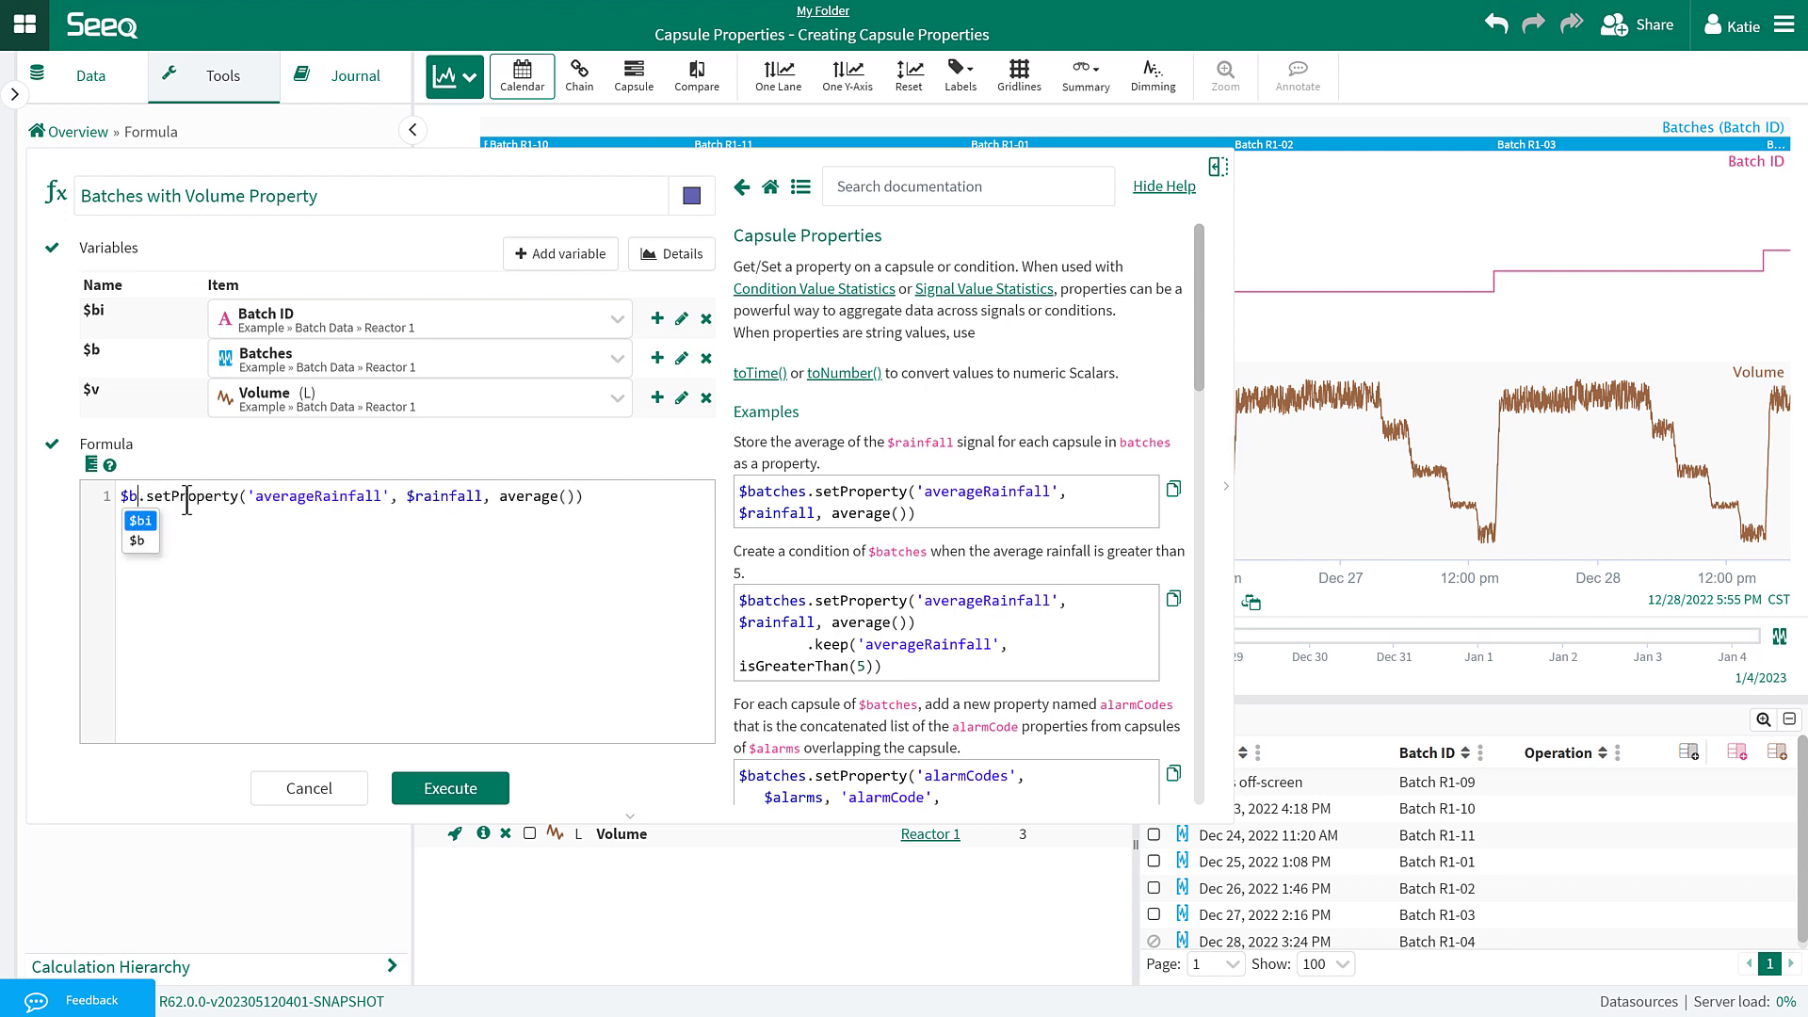
left_click(248, 567)
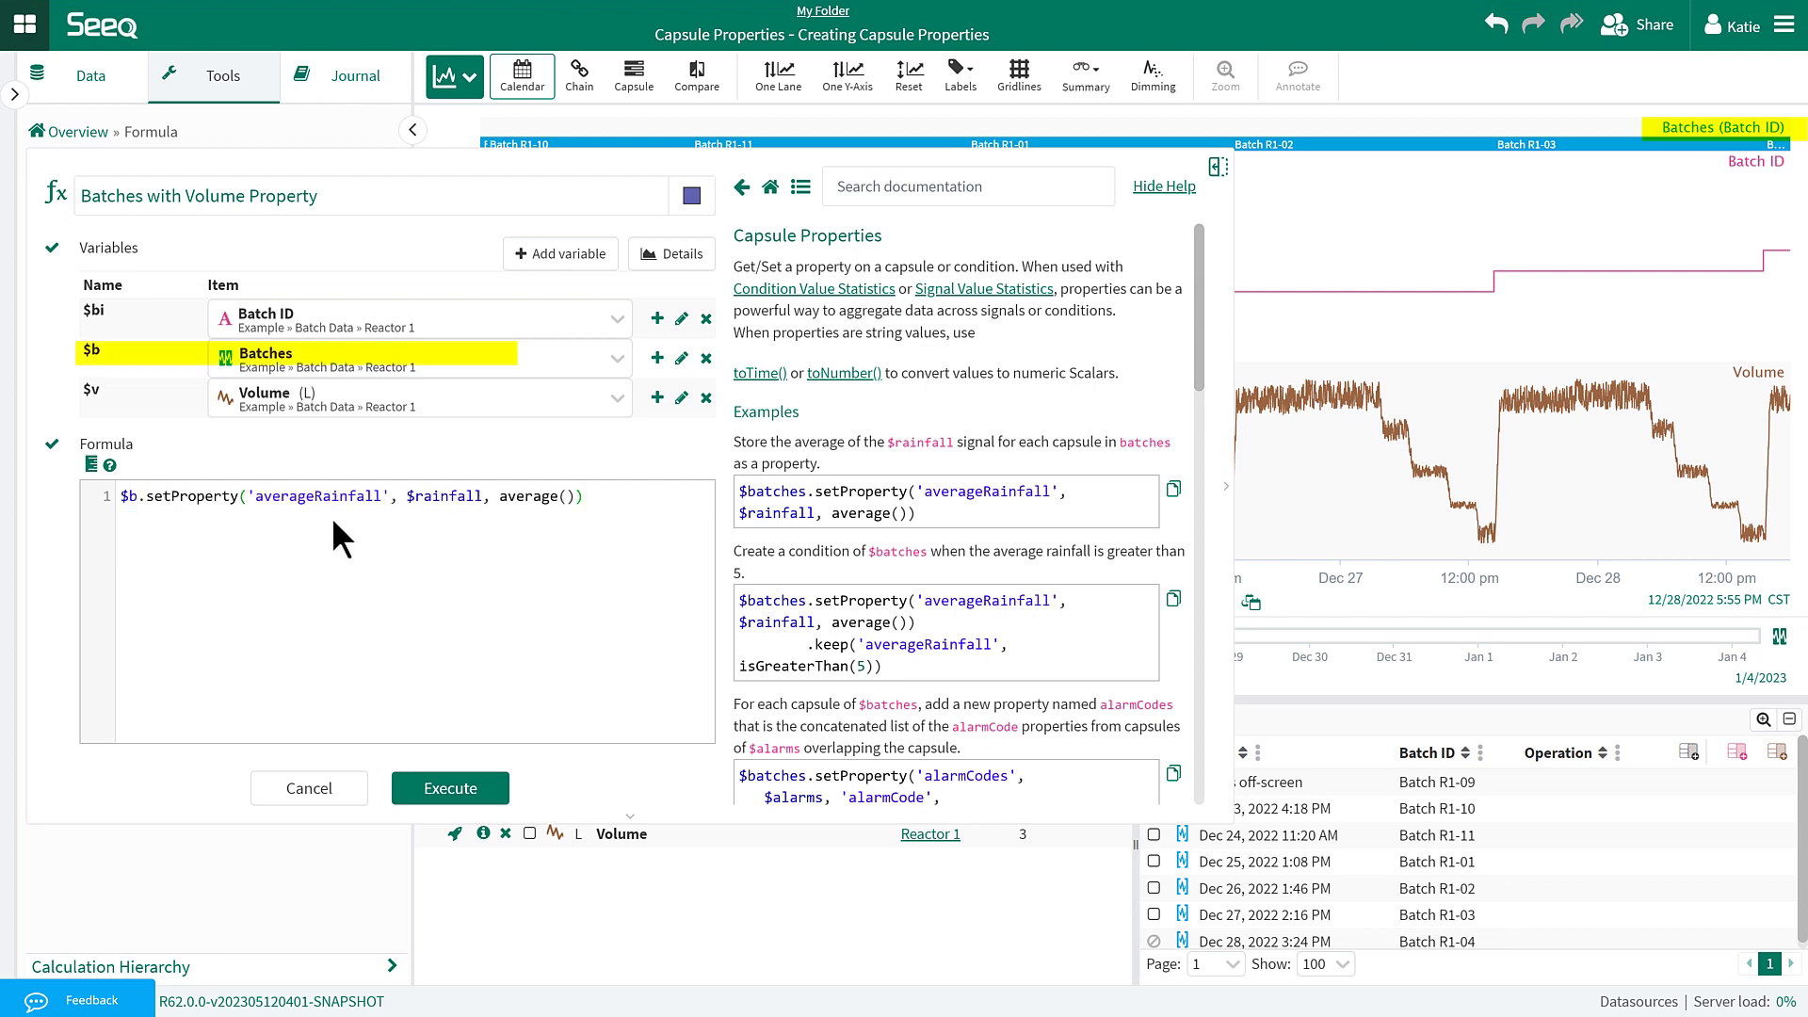
left_click_drag(380, 496, 262, 510)
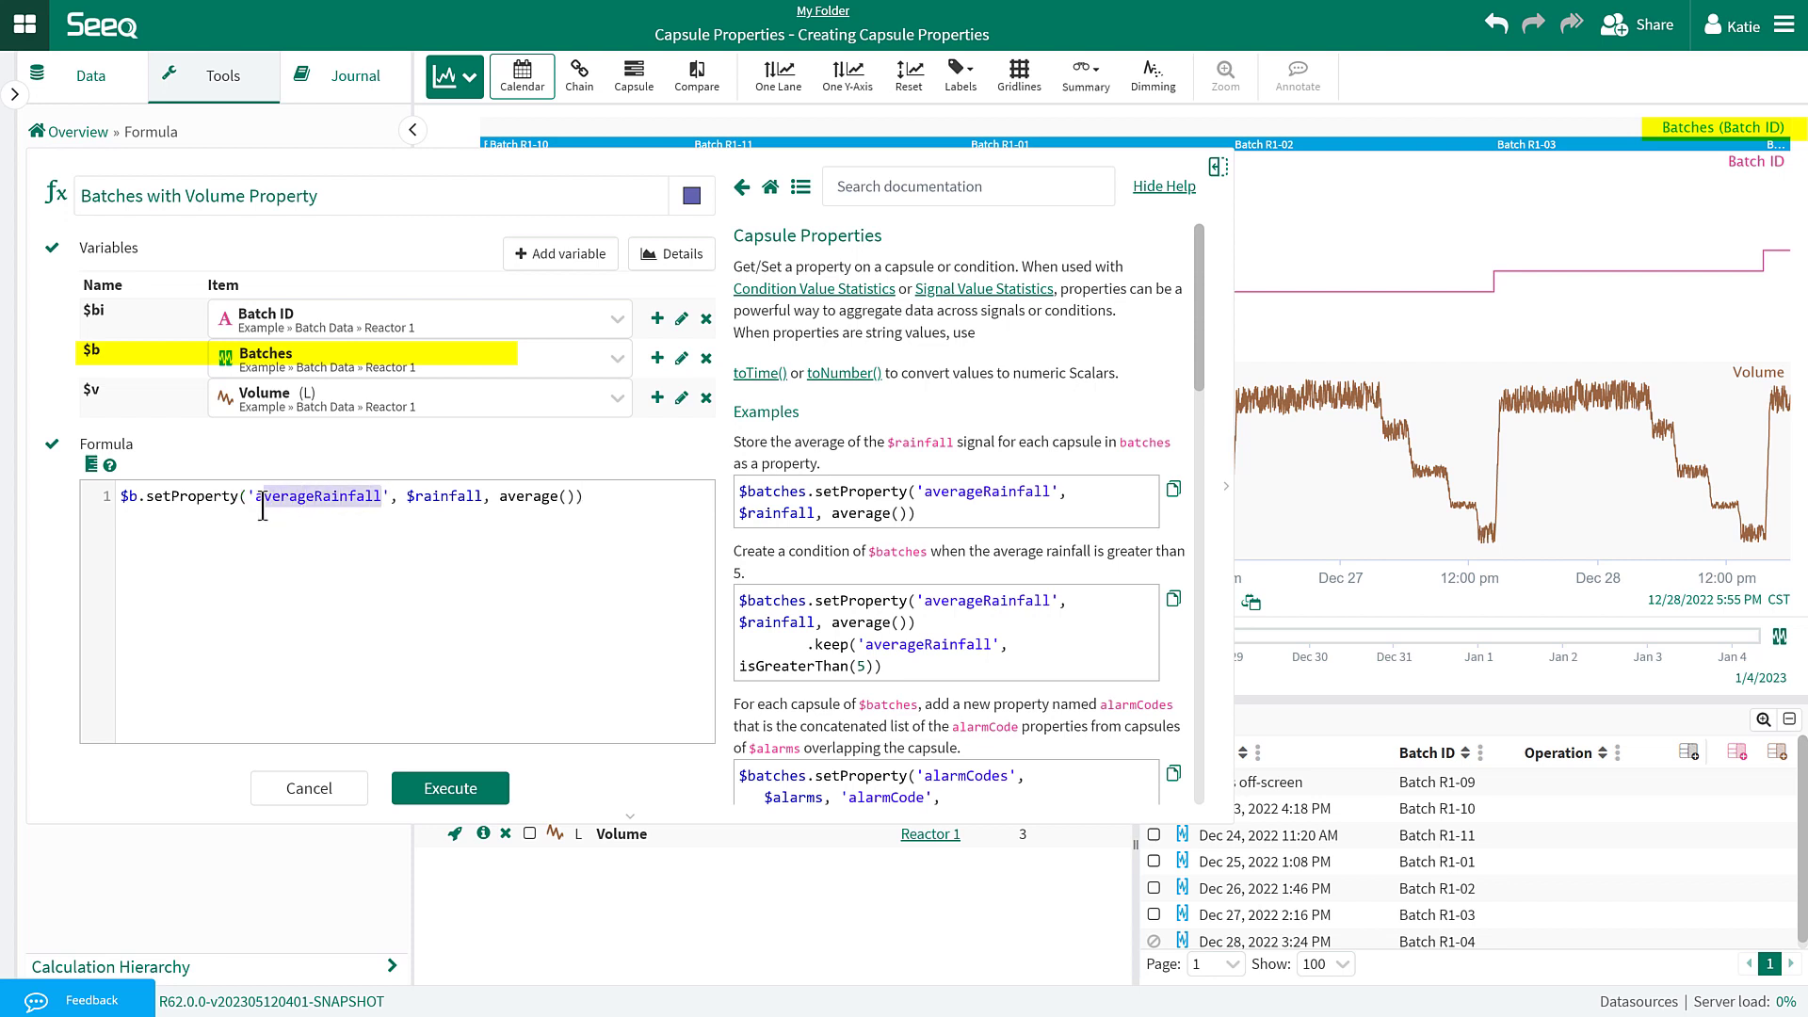
type("Max ")
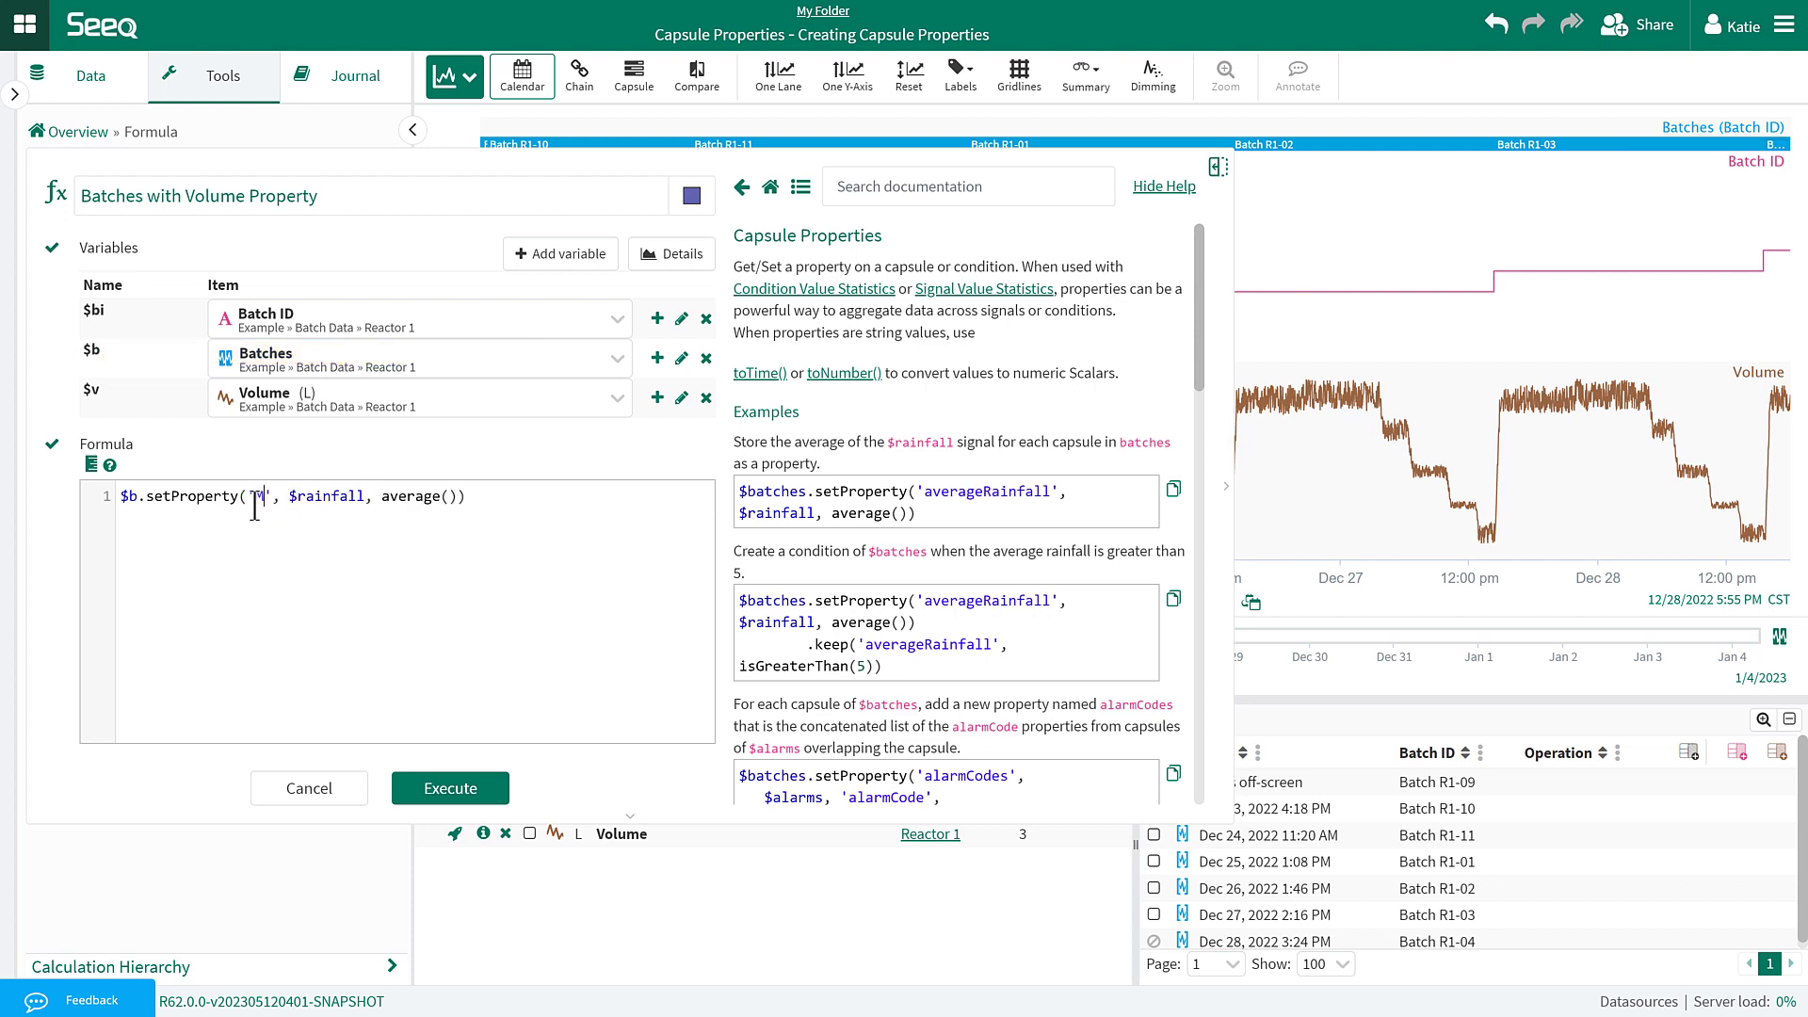
type("Volume")
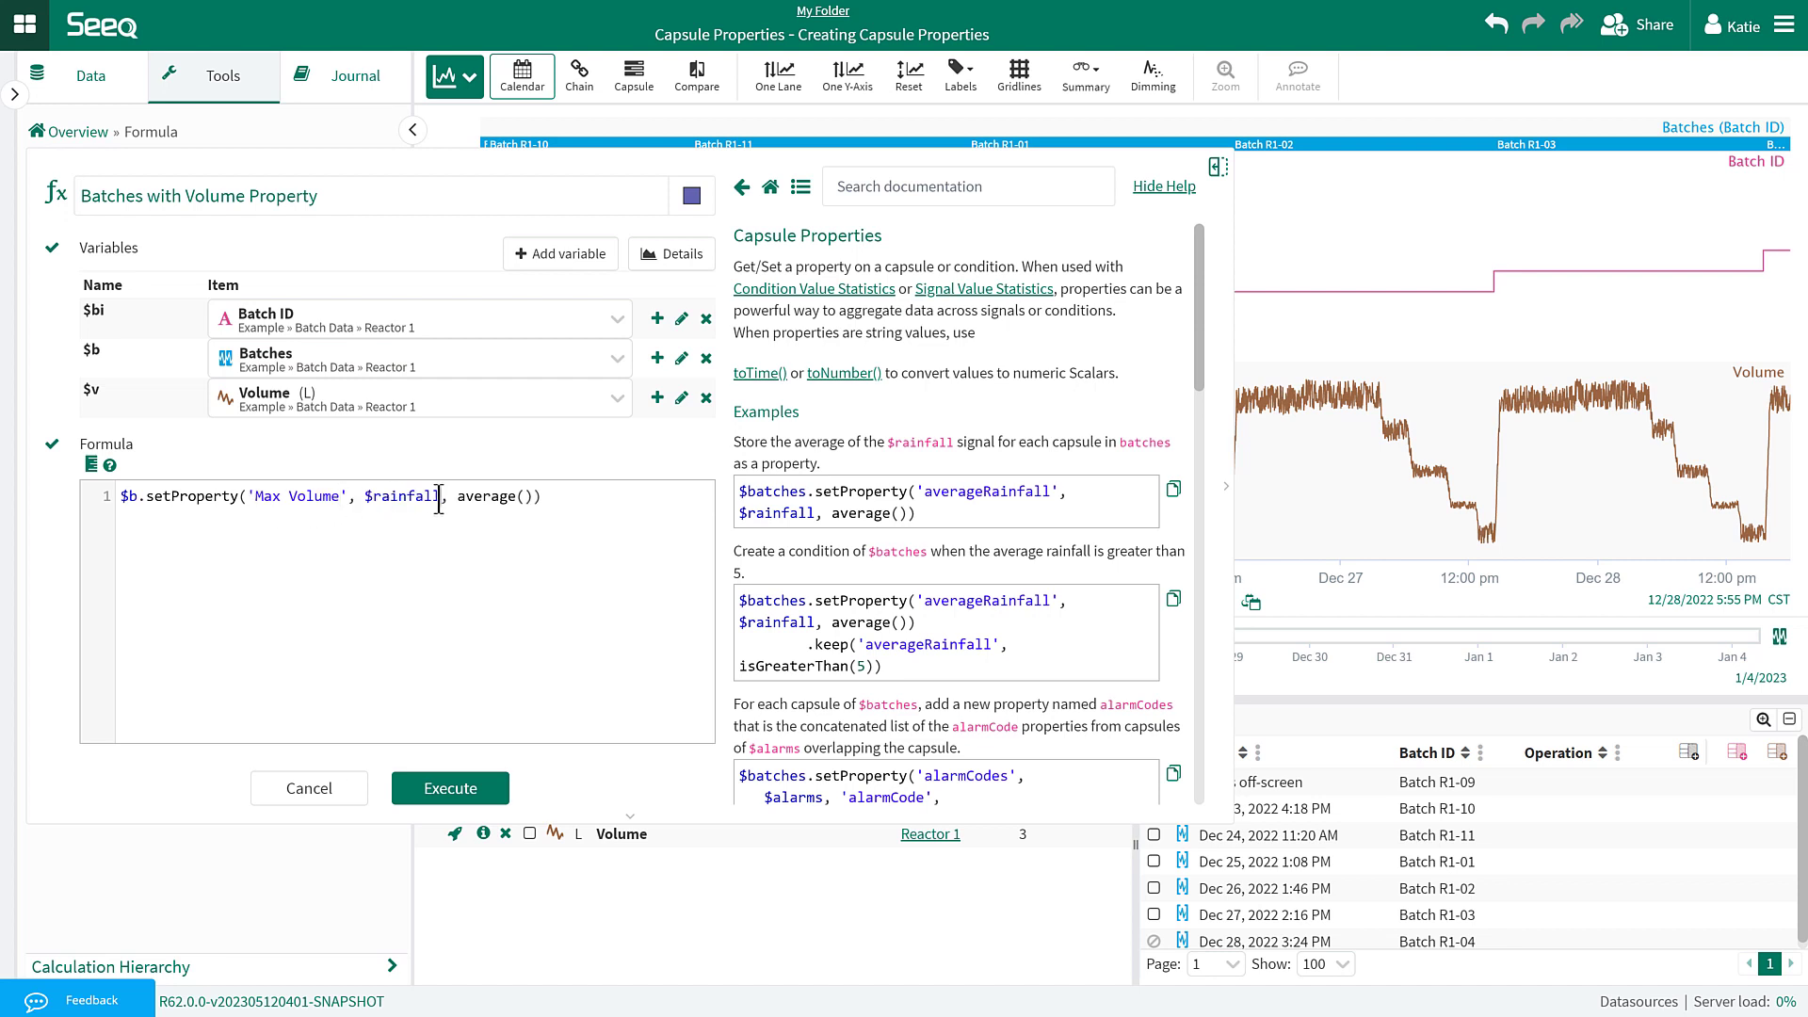
key("BackSpace")
key("BackSpace")
key("BackSpace")
key("BackSpace")
key("BackSpace")
key("BackSpace")
key("BackSpace")
key("BackSpace")
type("v")
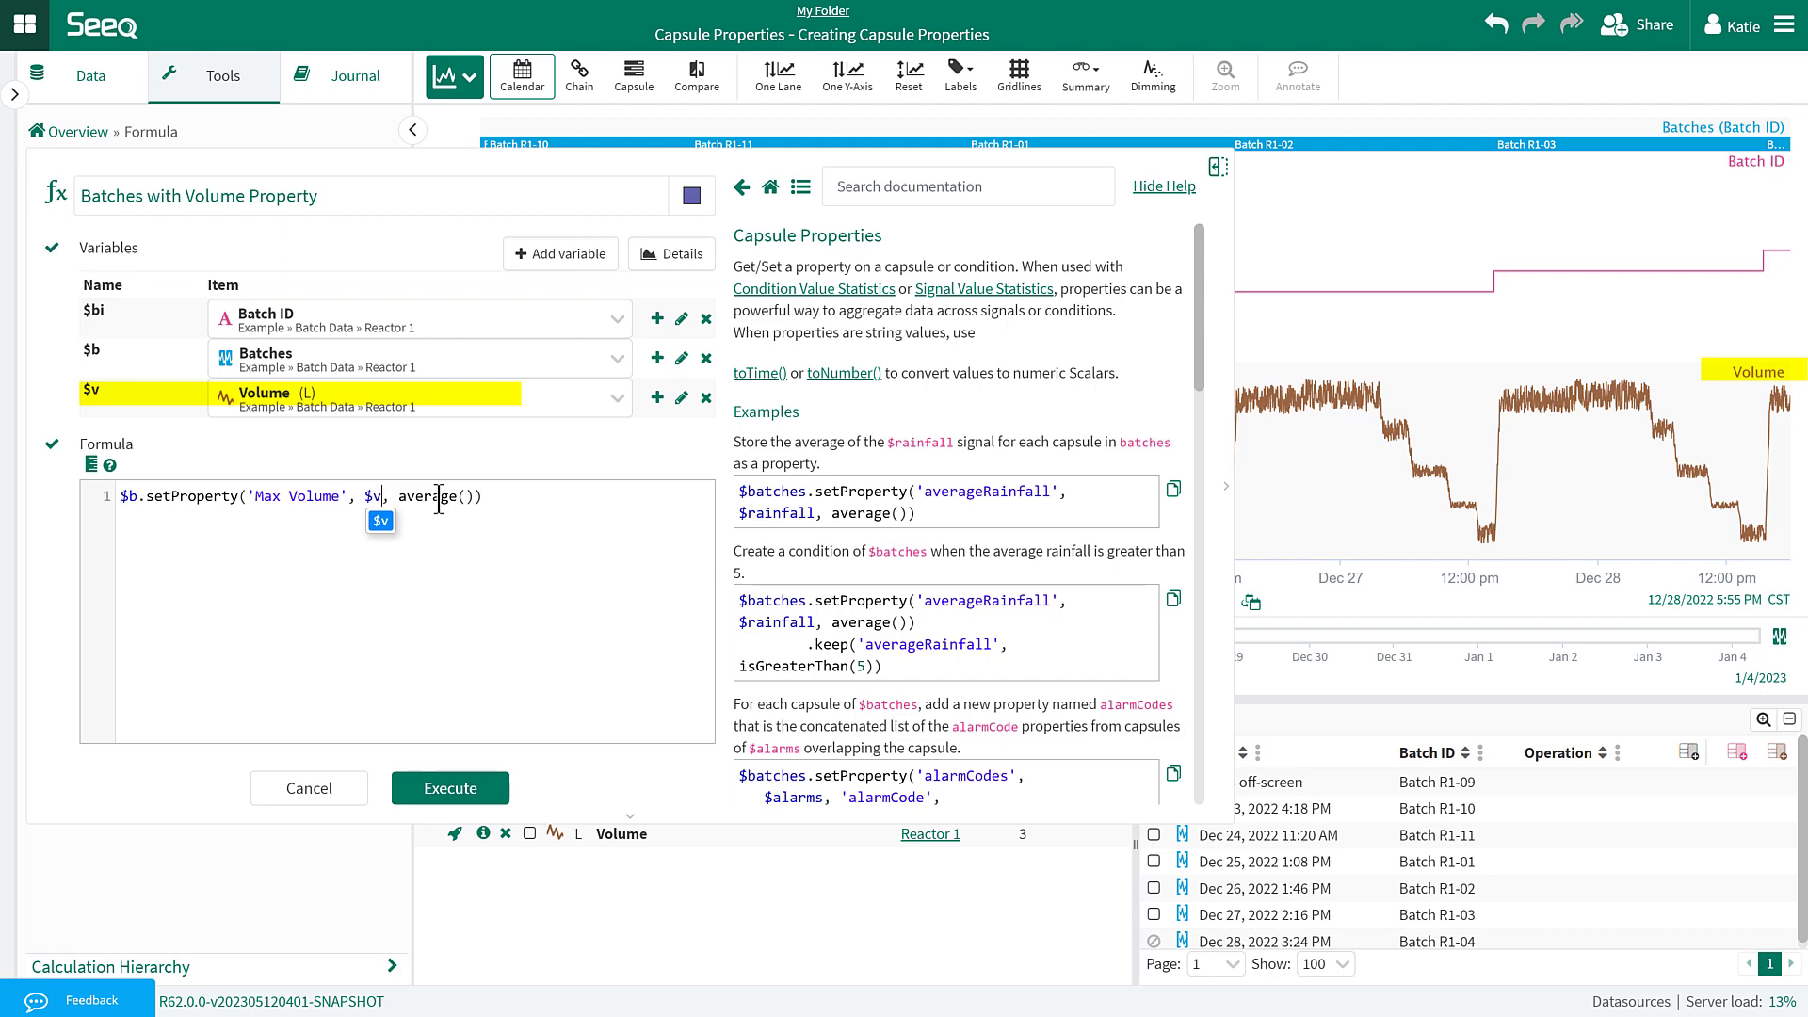
Swap average() for maxValue() and run the formula, which errors requiring a maximum duration.
scroll(951, 453, "down", 10)
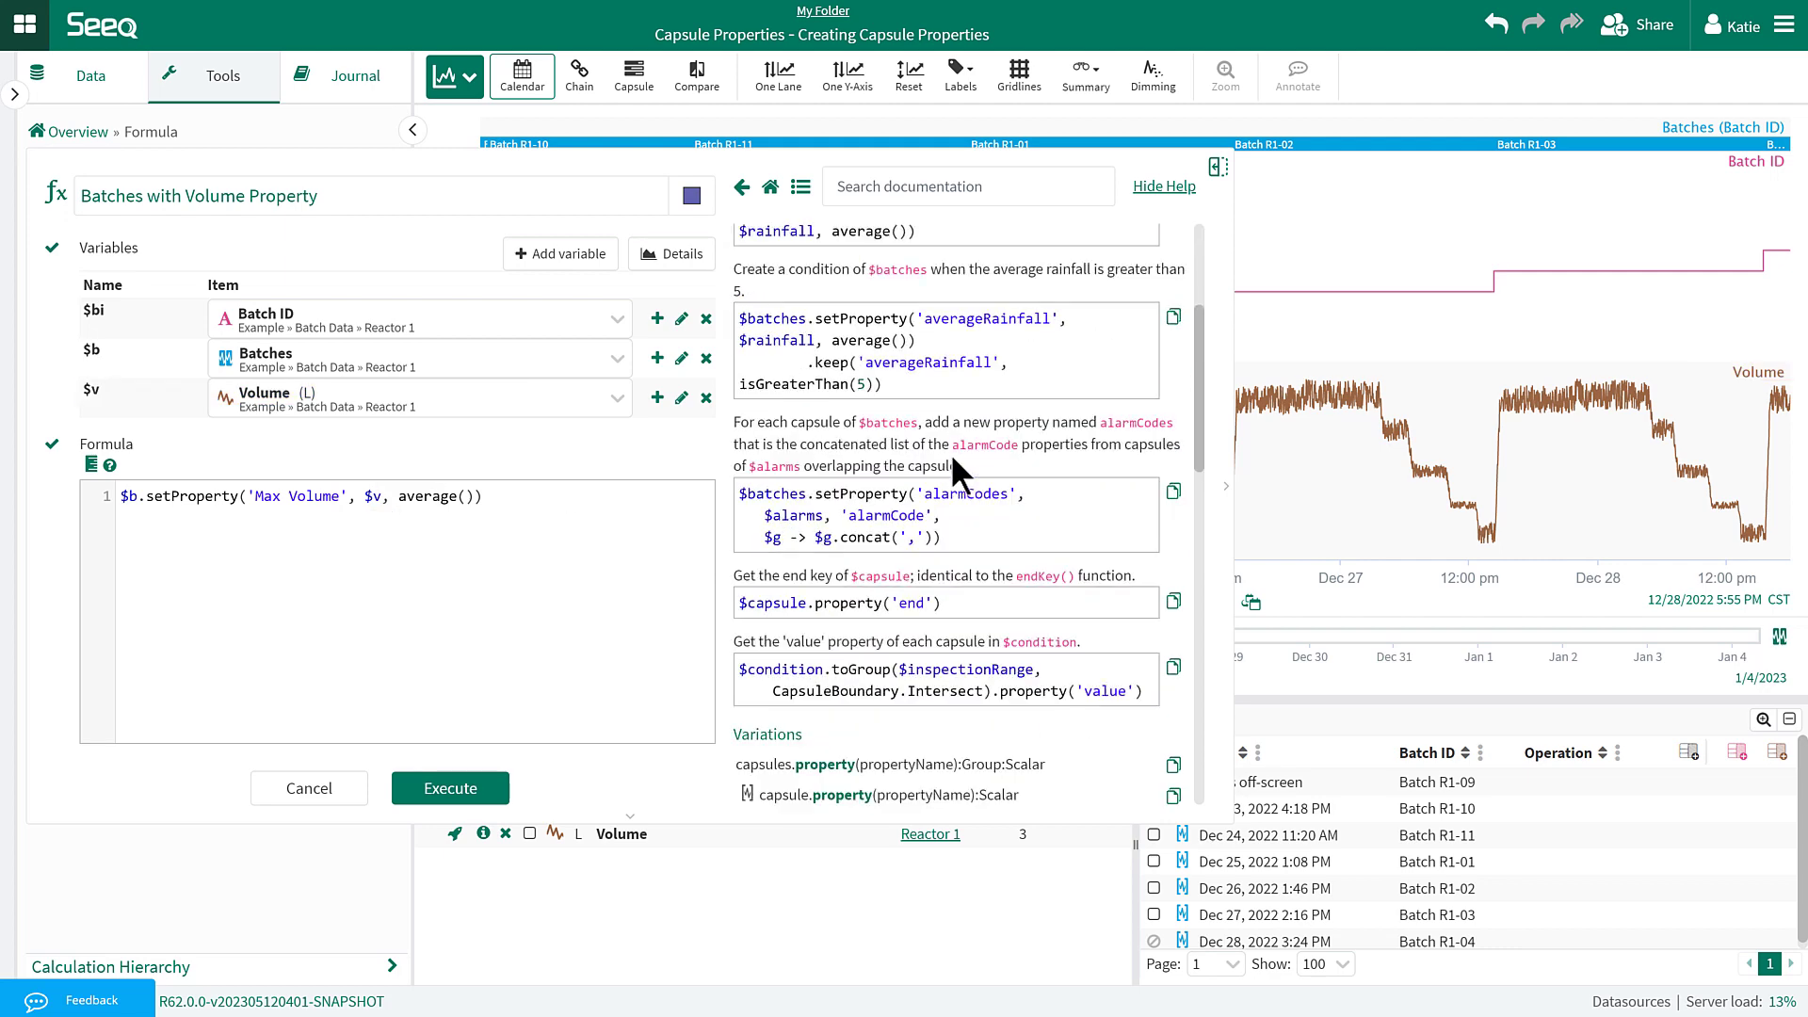
scroll(950, 454, "down", 10)
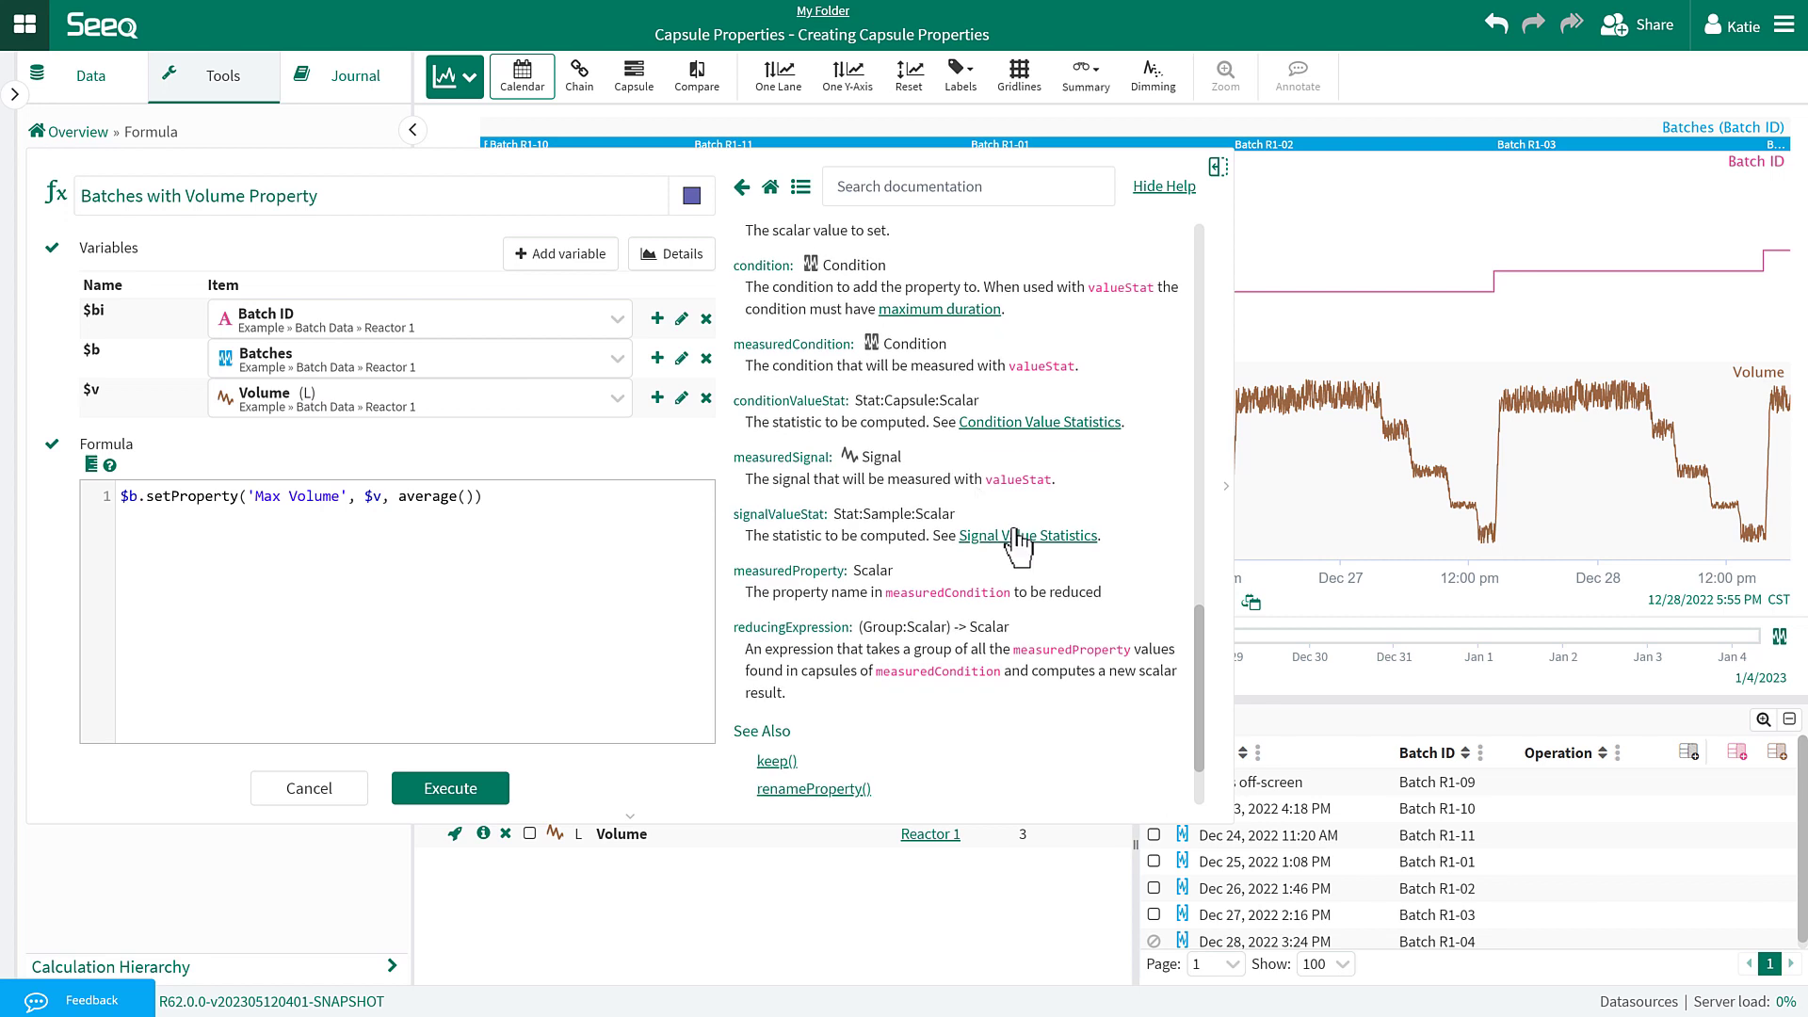
left_click(1015, 535)
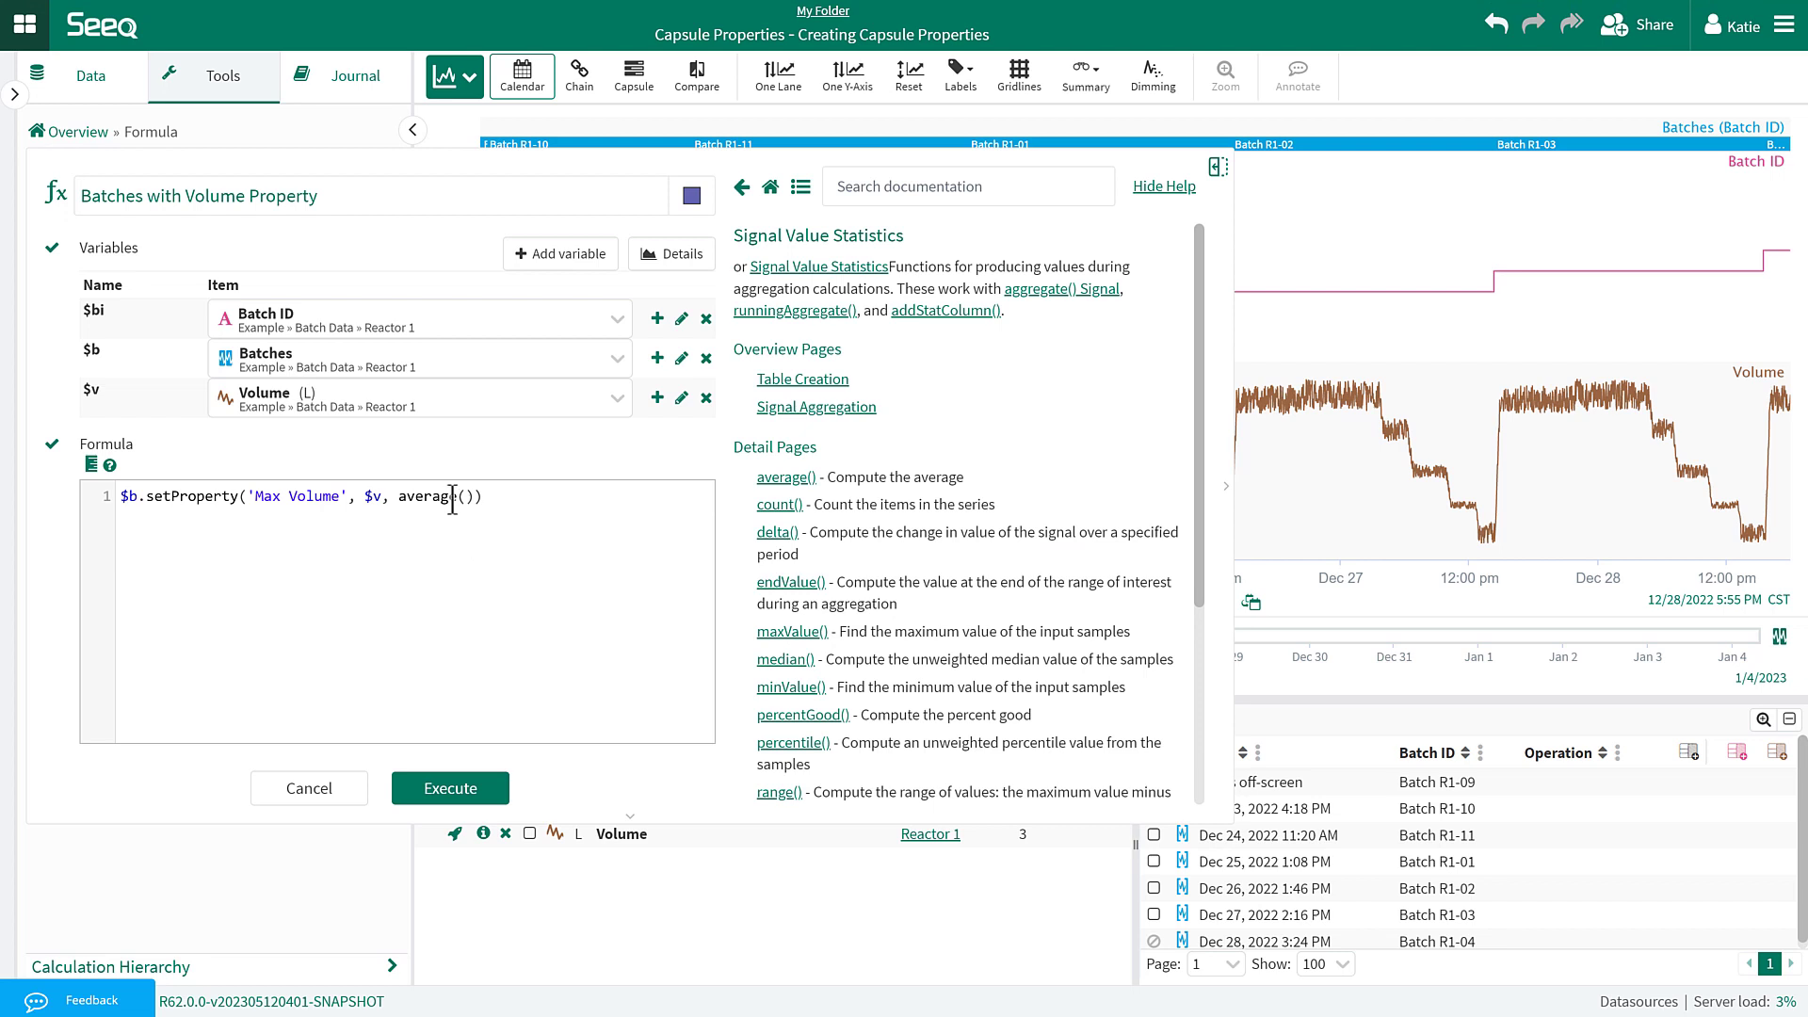
left_click_drag(458, 496, 415, 496)
type("maxValu")
left_click(420, 797)
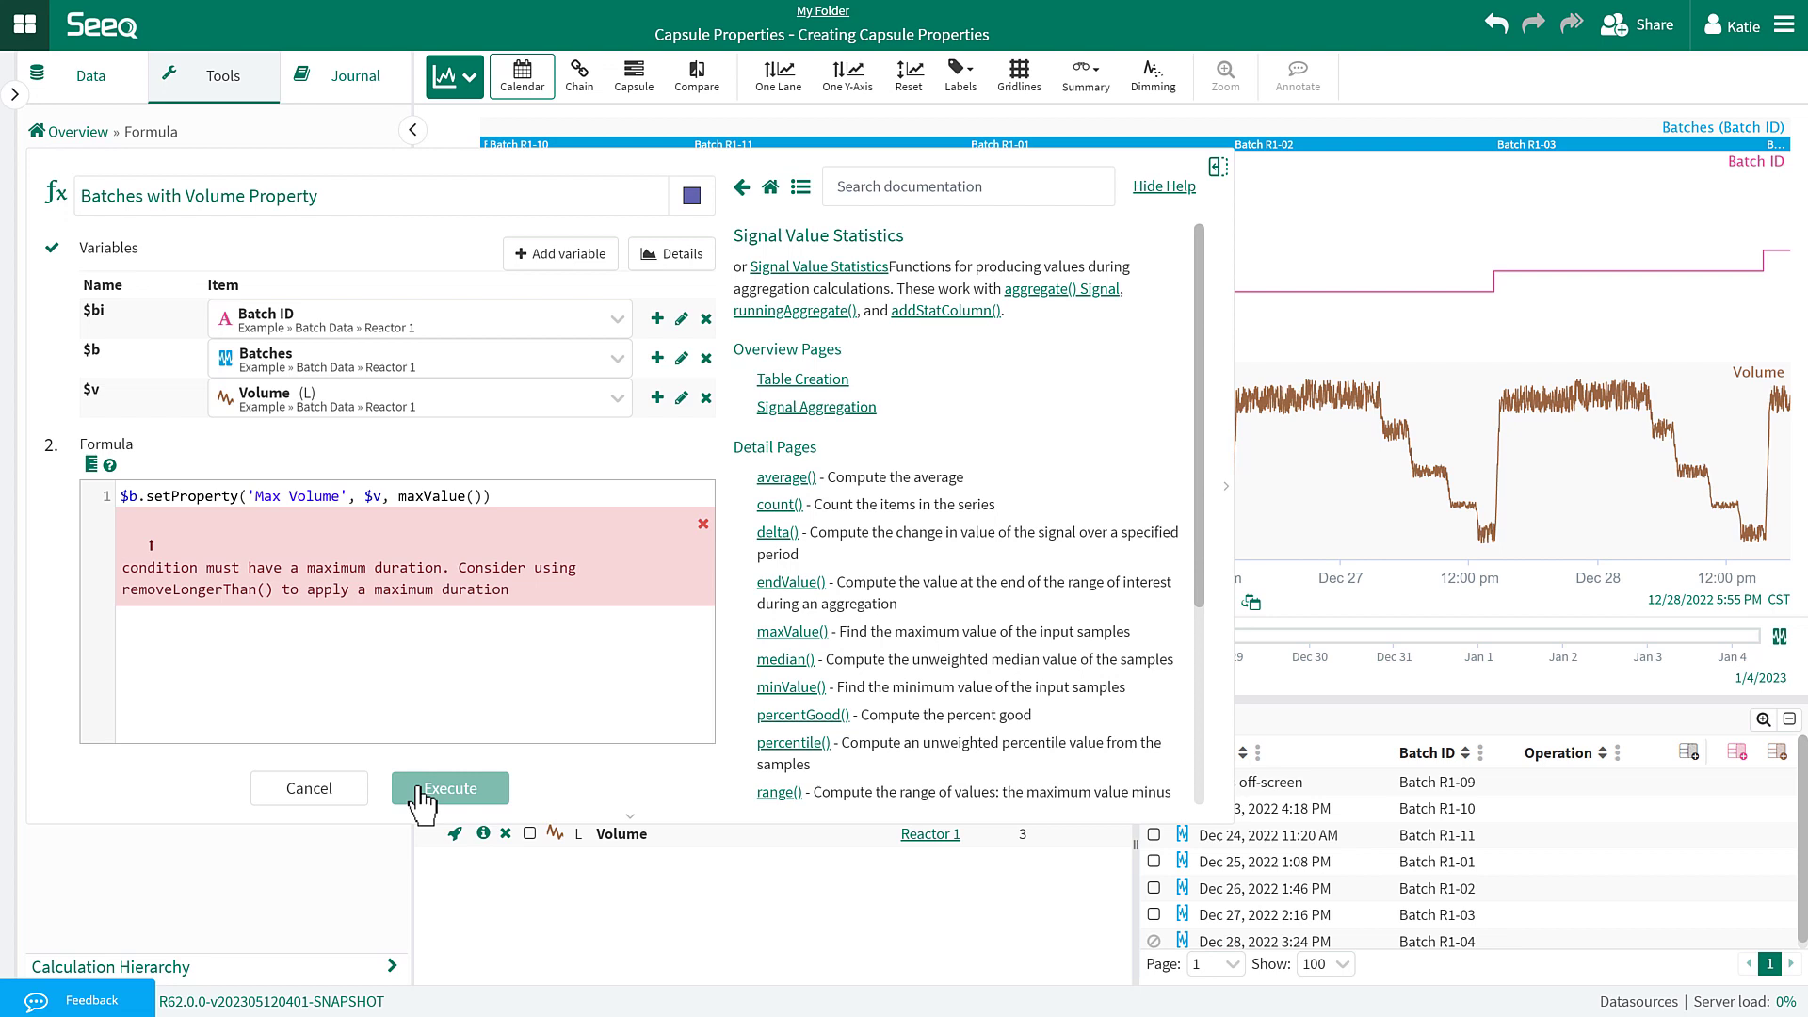
Insert .removeLongerThan(2d) after $b on line 1 and execute the formula.
left_click(137, 496)
key("Return")
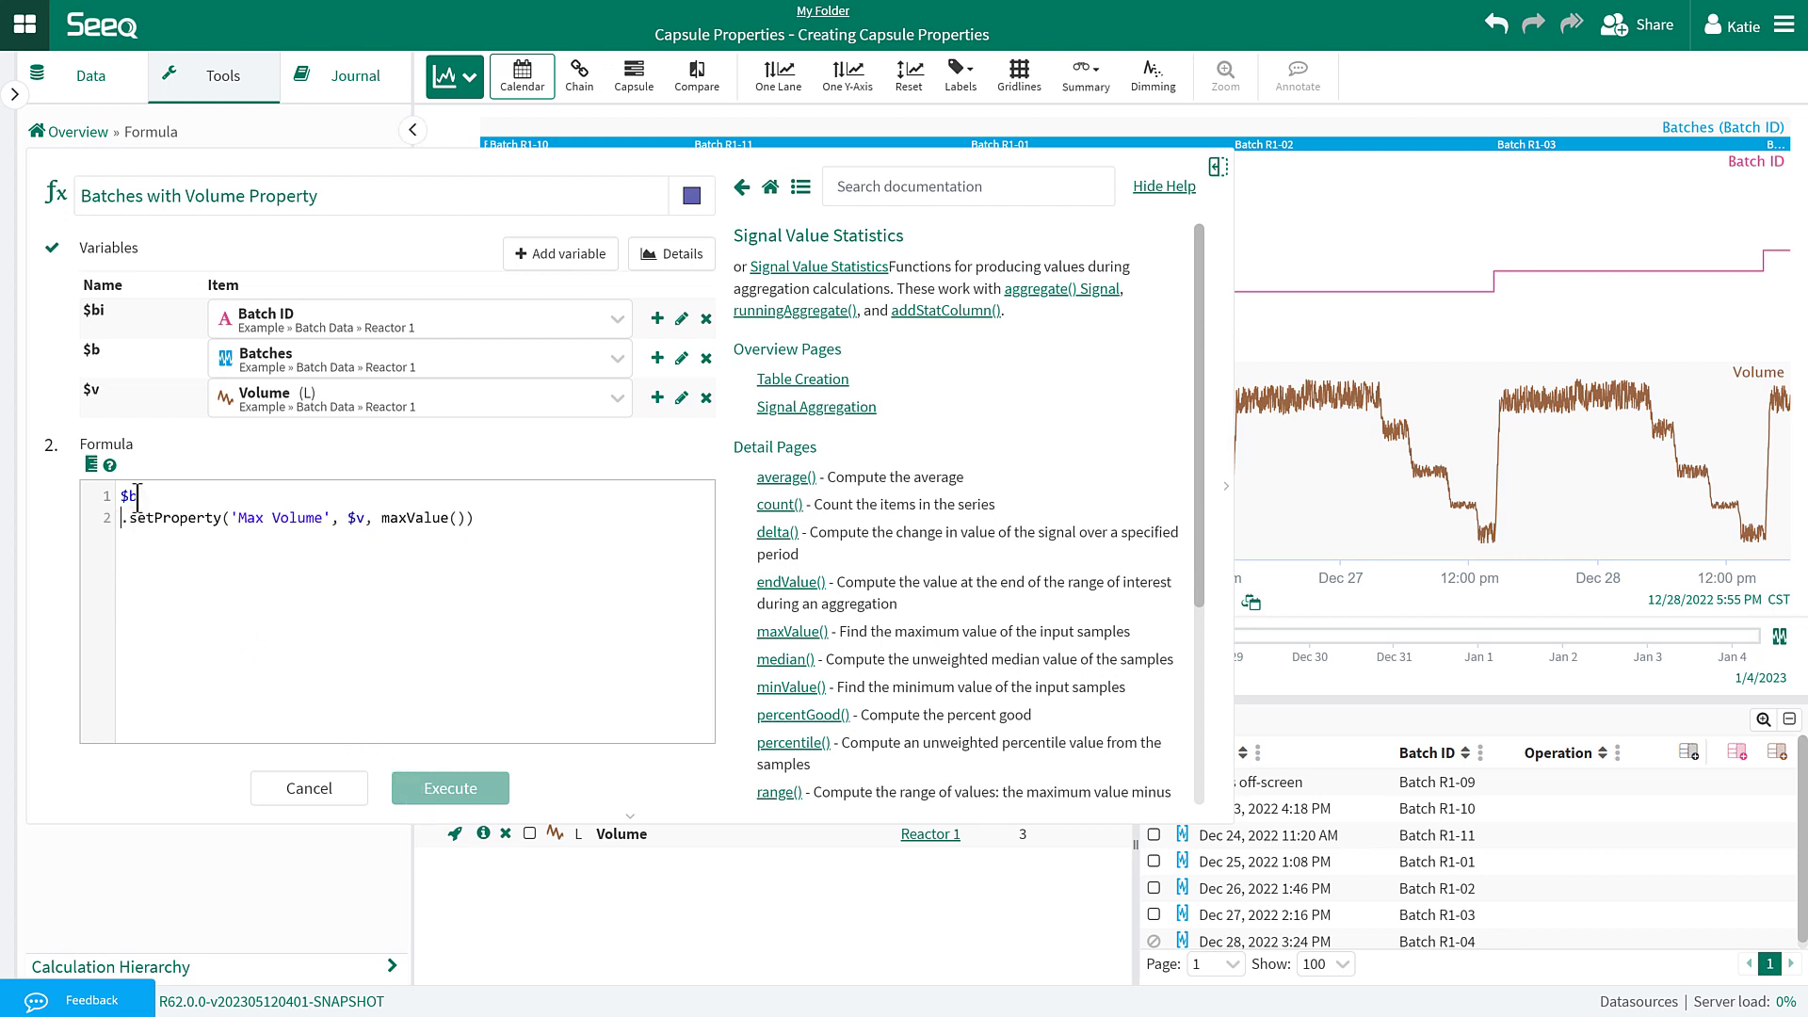
type(".")
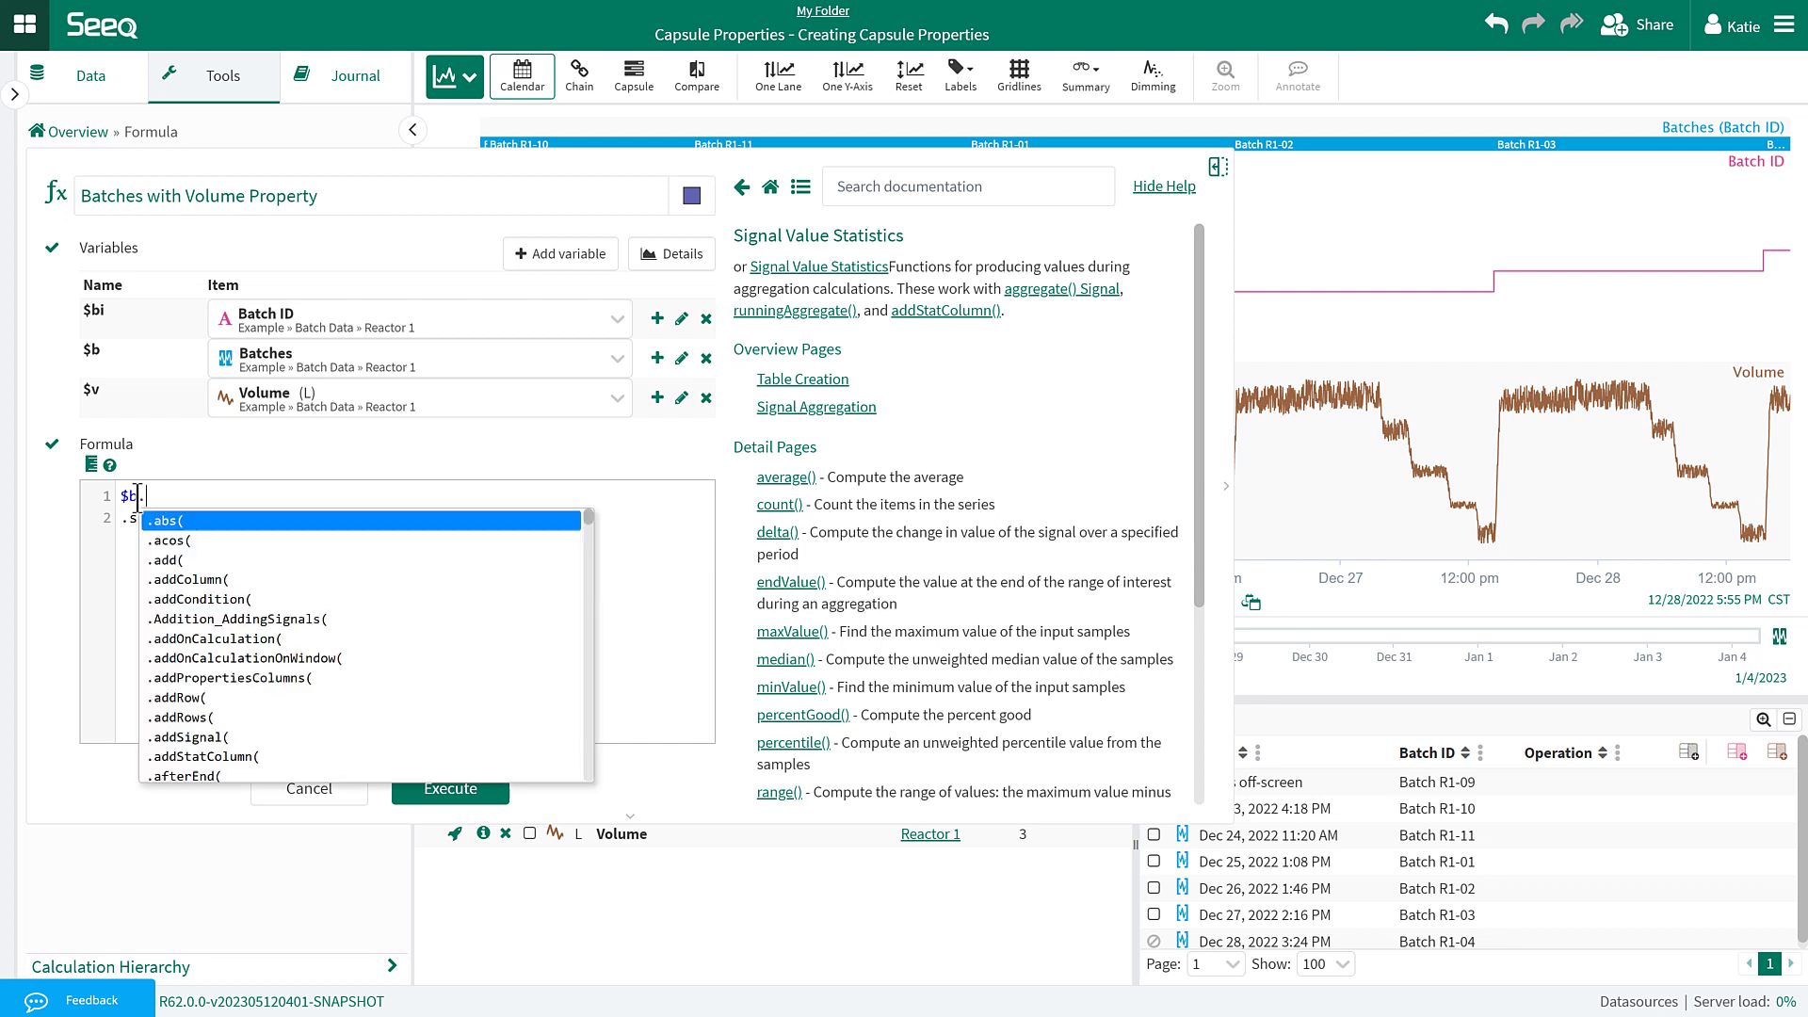
type("removeL")
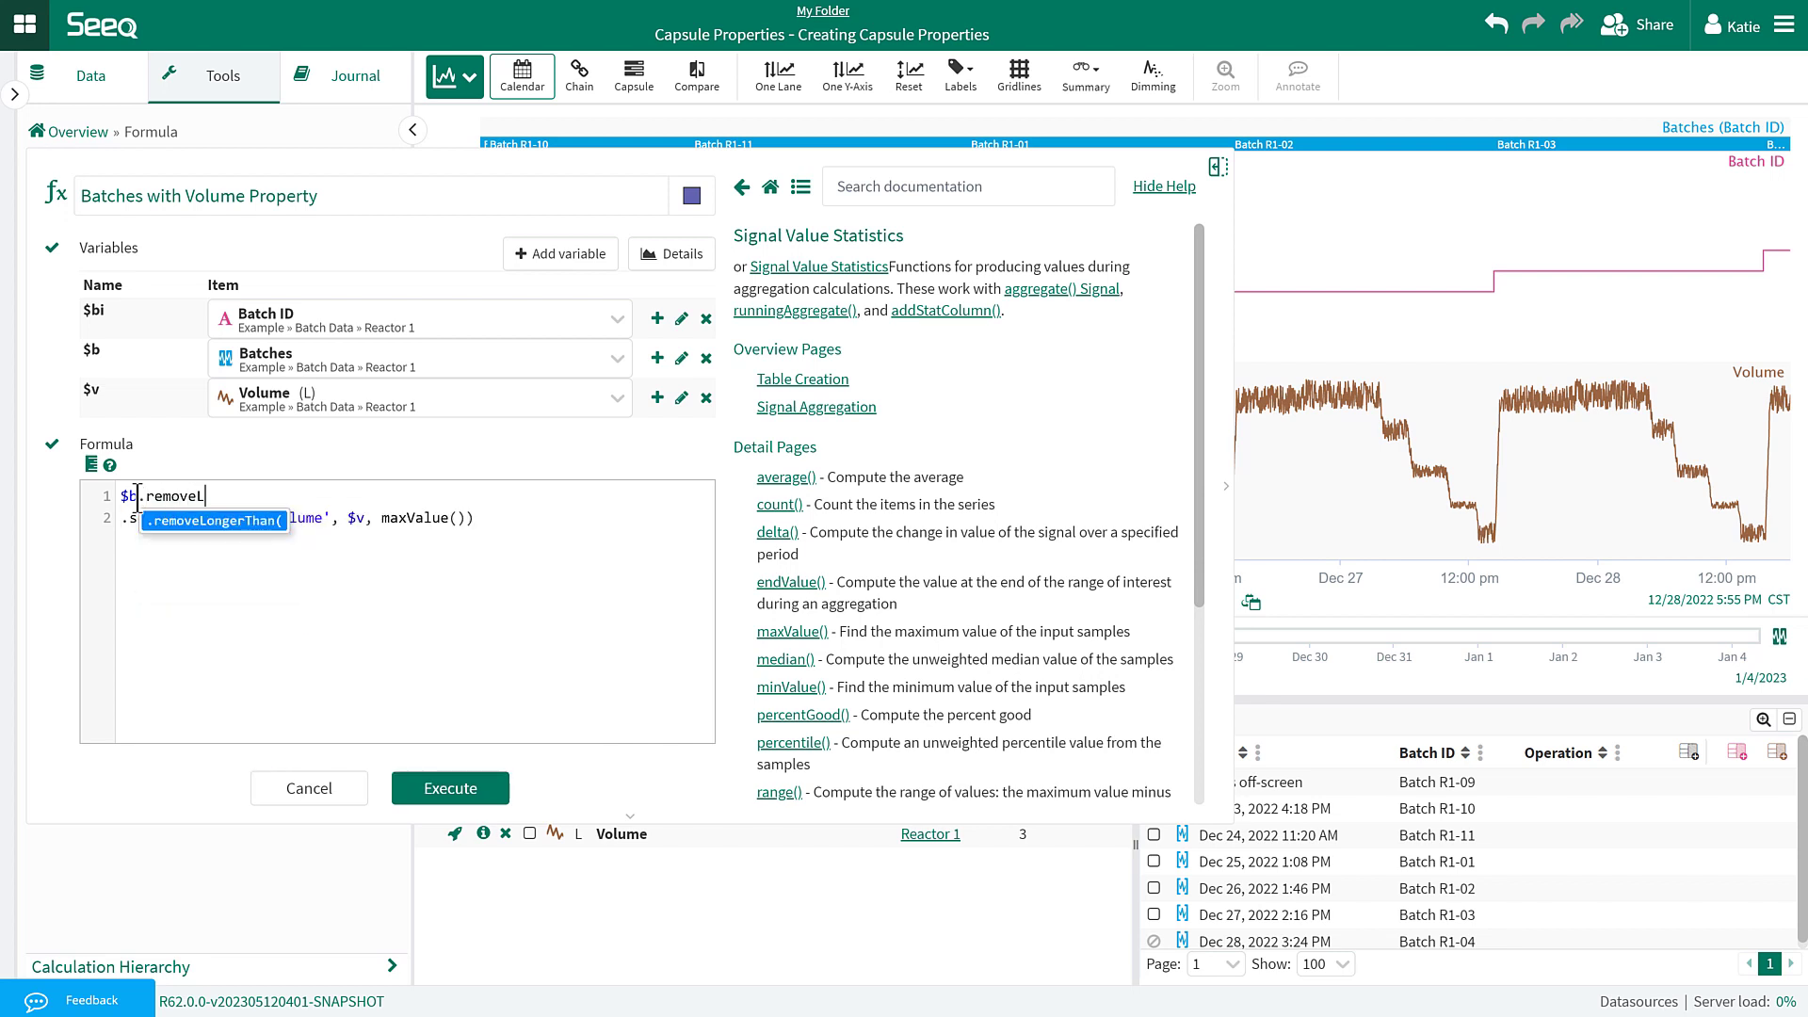
key("Return")
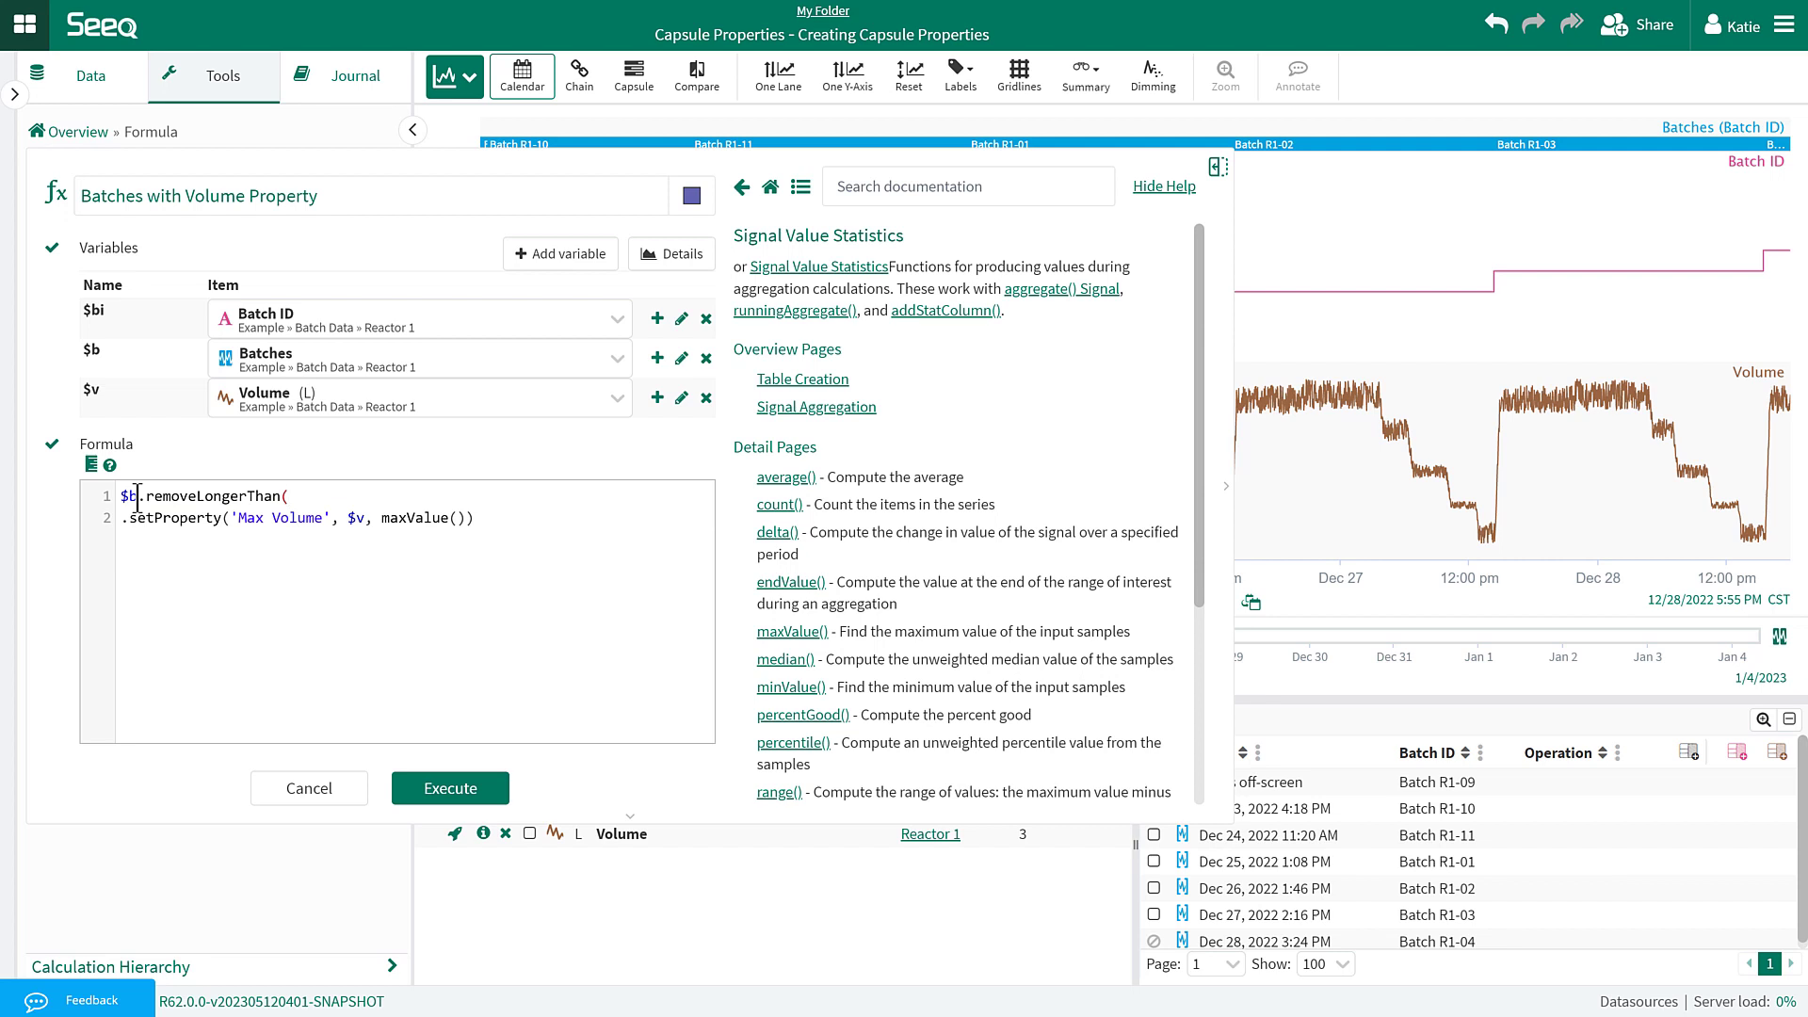
type("2d)")
left_click(438, 793)
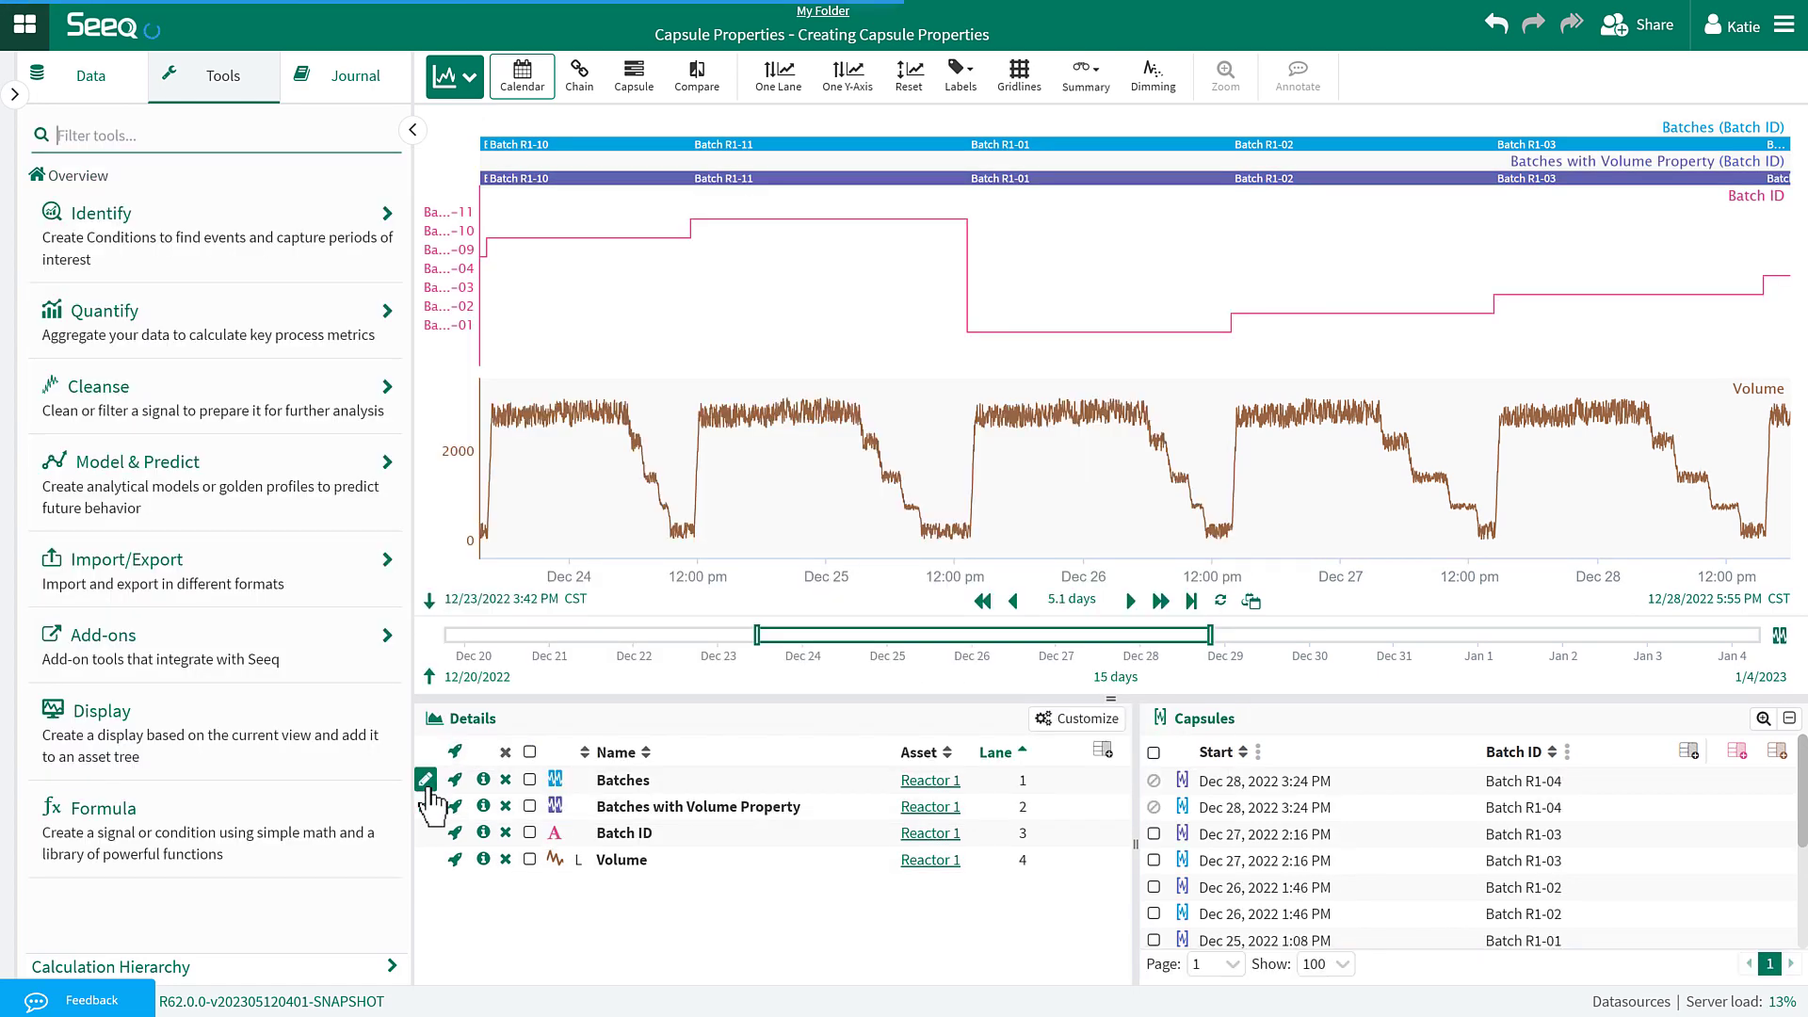
Label the capsules with the Max Volume property and remove the original Batches condition.
left_click(960, 76)
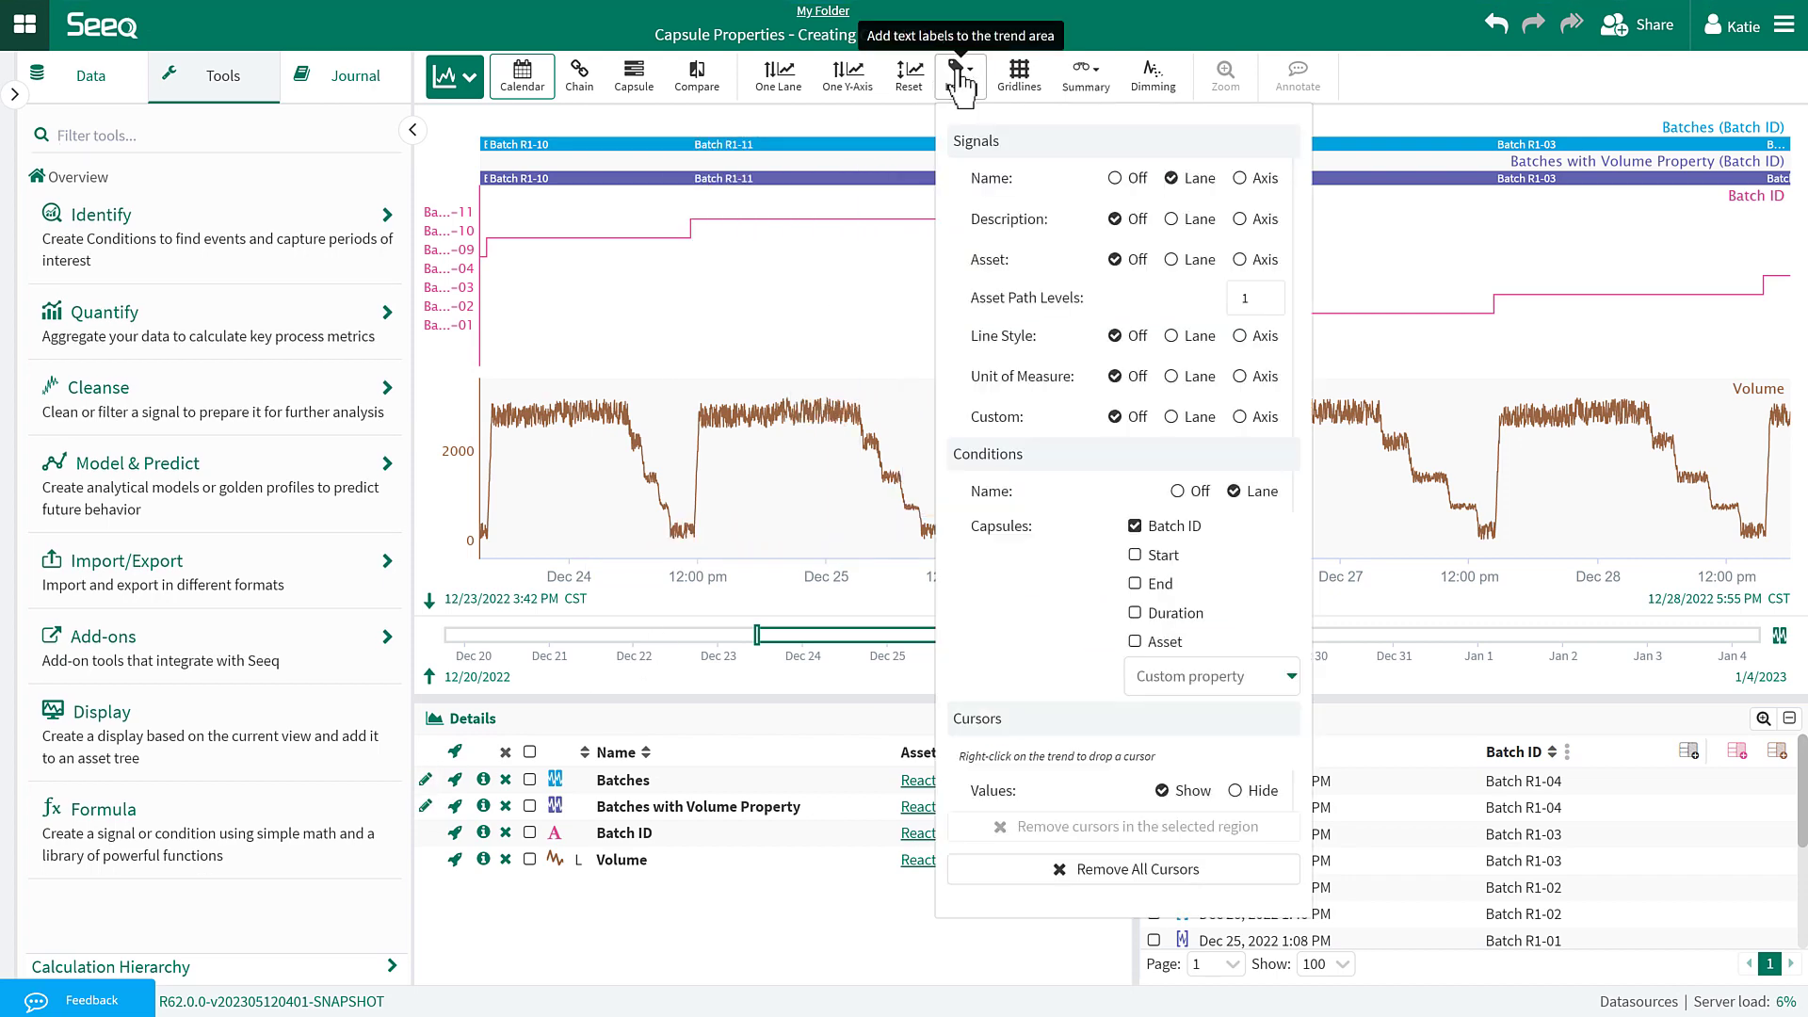
left_click(1187, 674)
left_click(1168, 710)
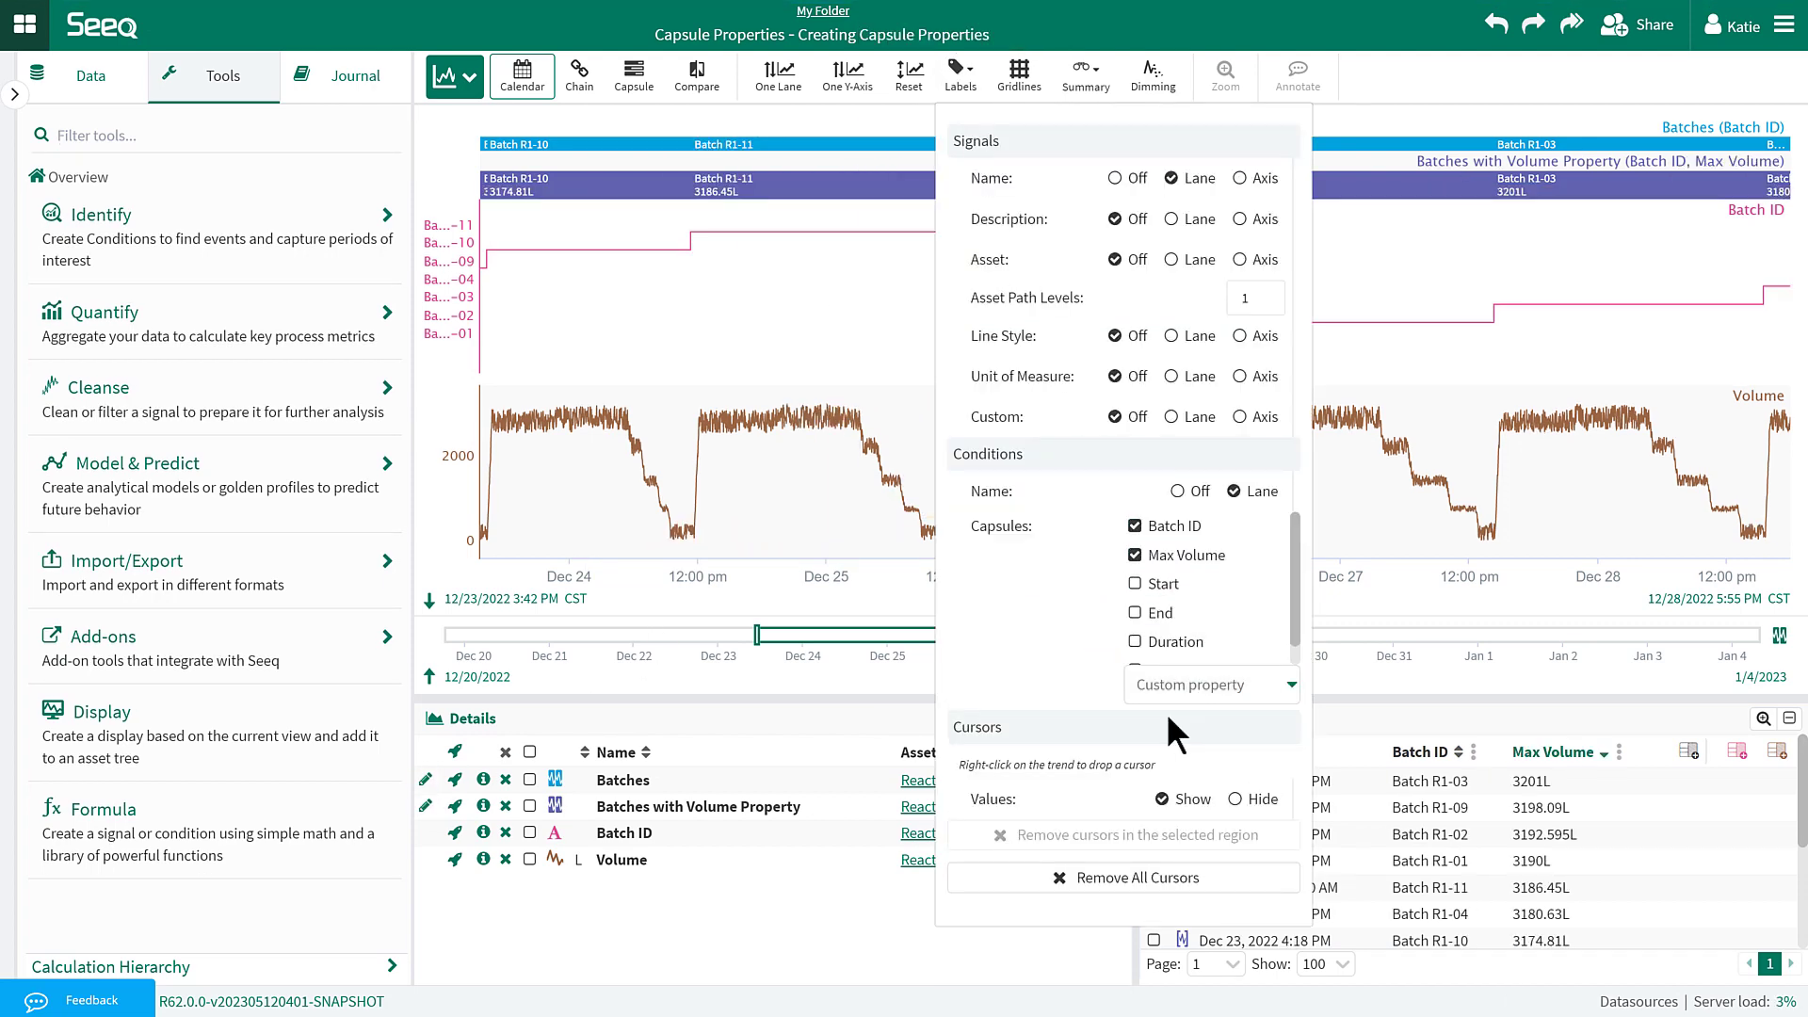
left_click(925, 110)
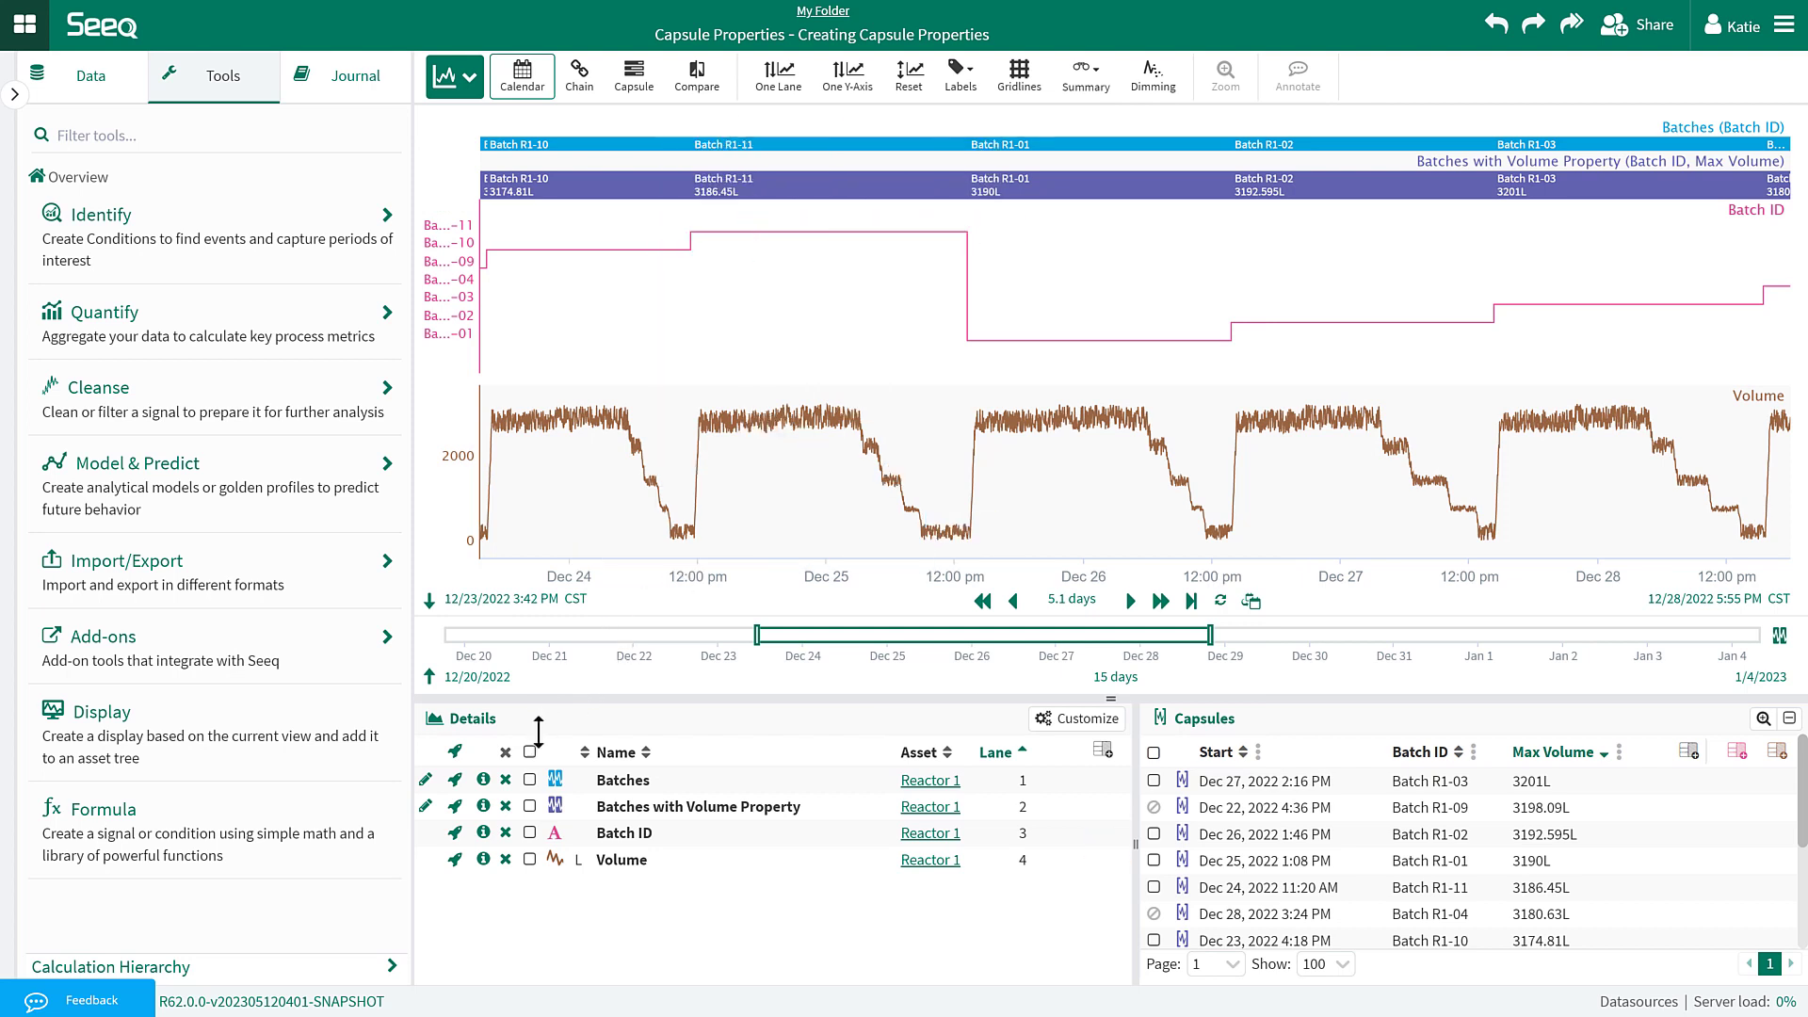
left_click(506, 779)
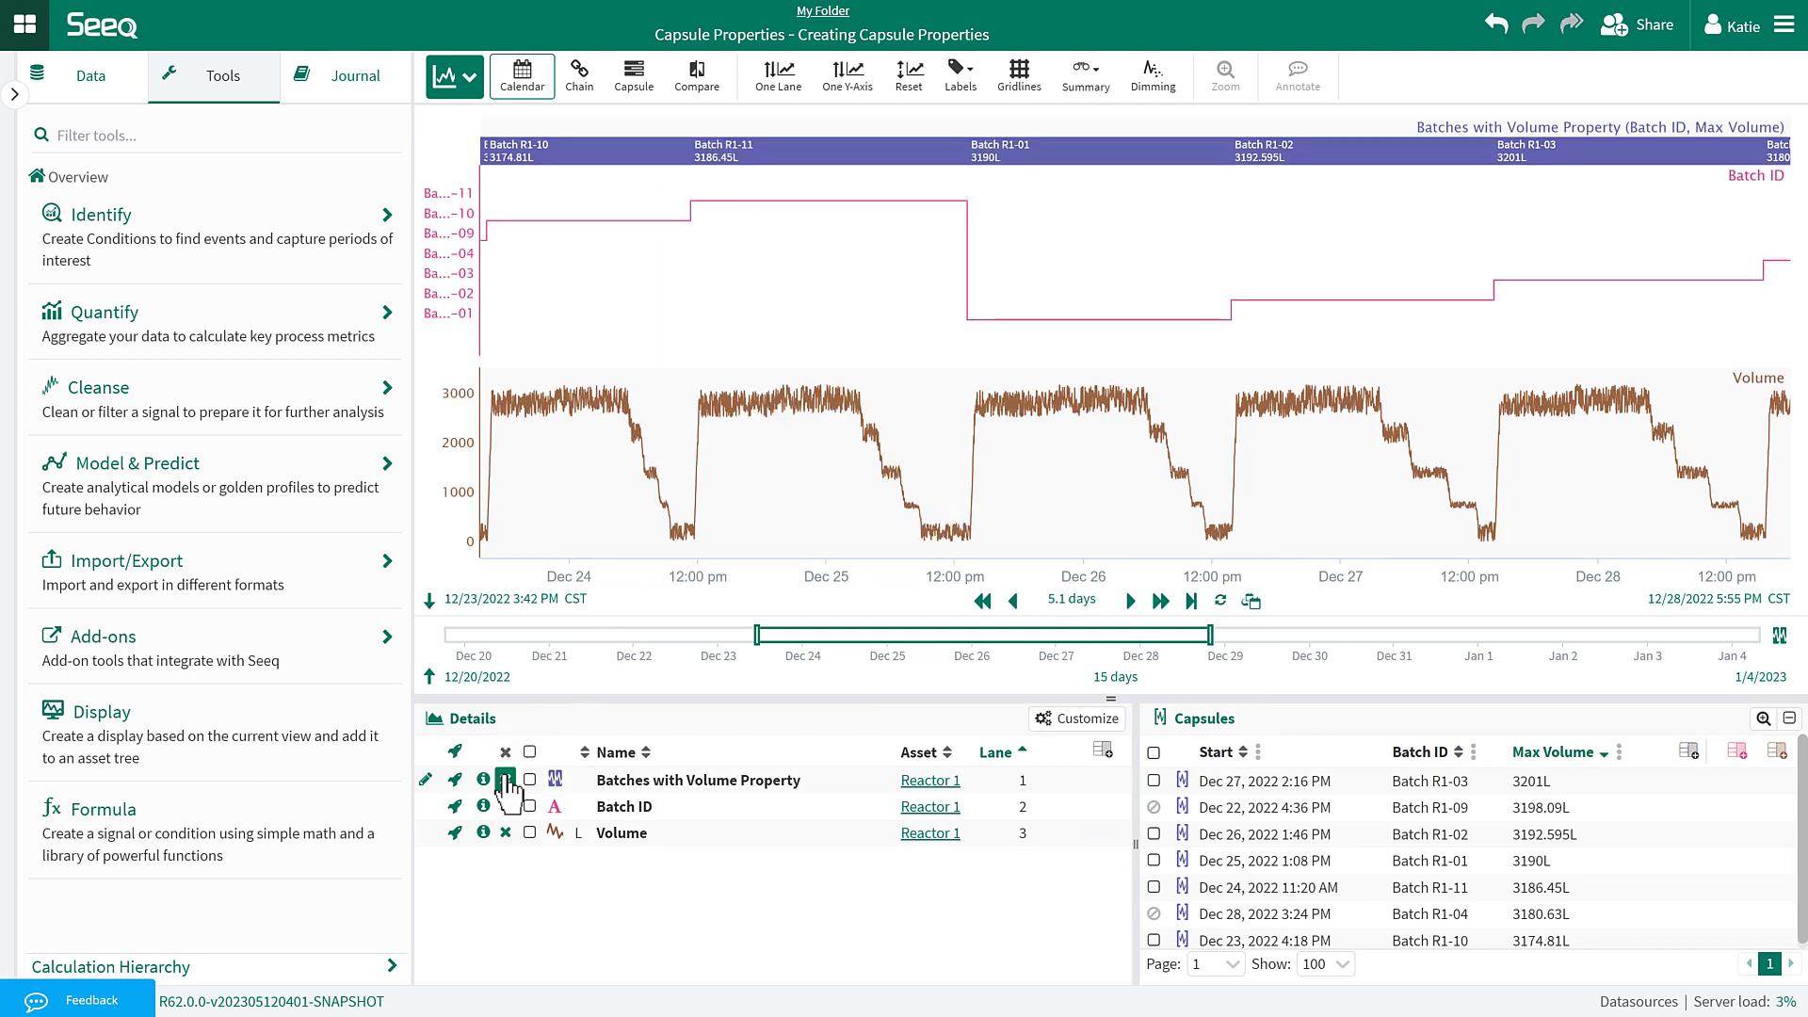
Filter the capsules table to Max Volume >= 3200.
left_click(1620, 752)
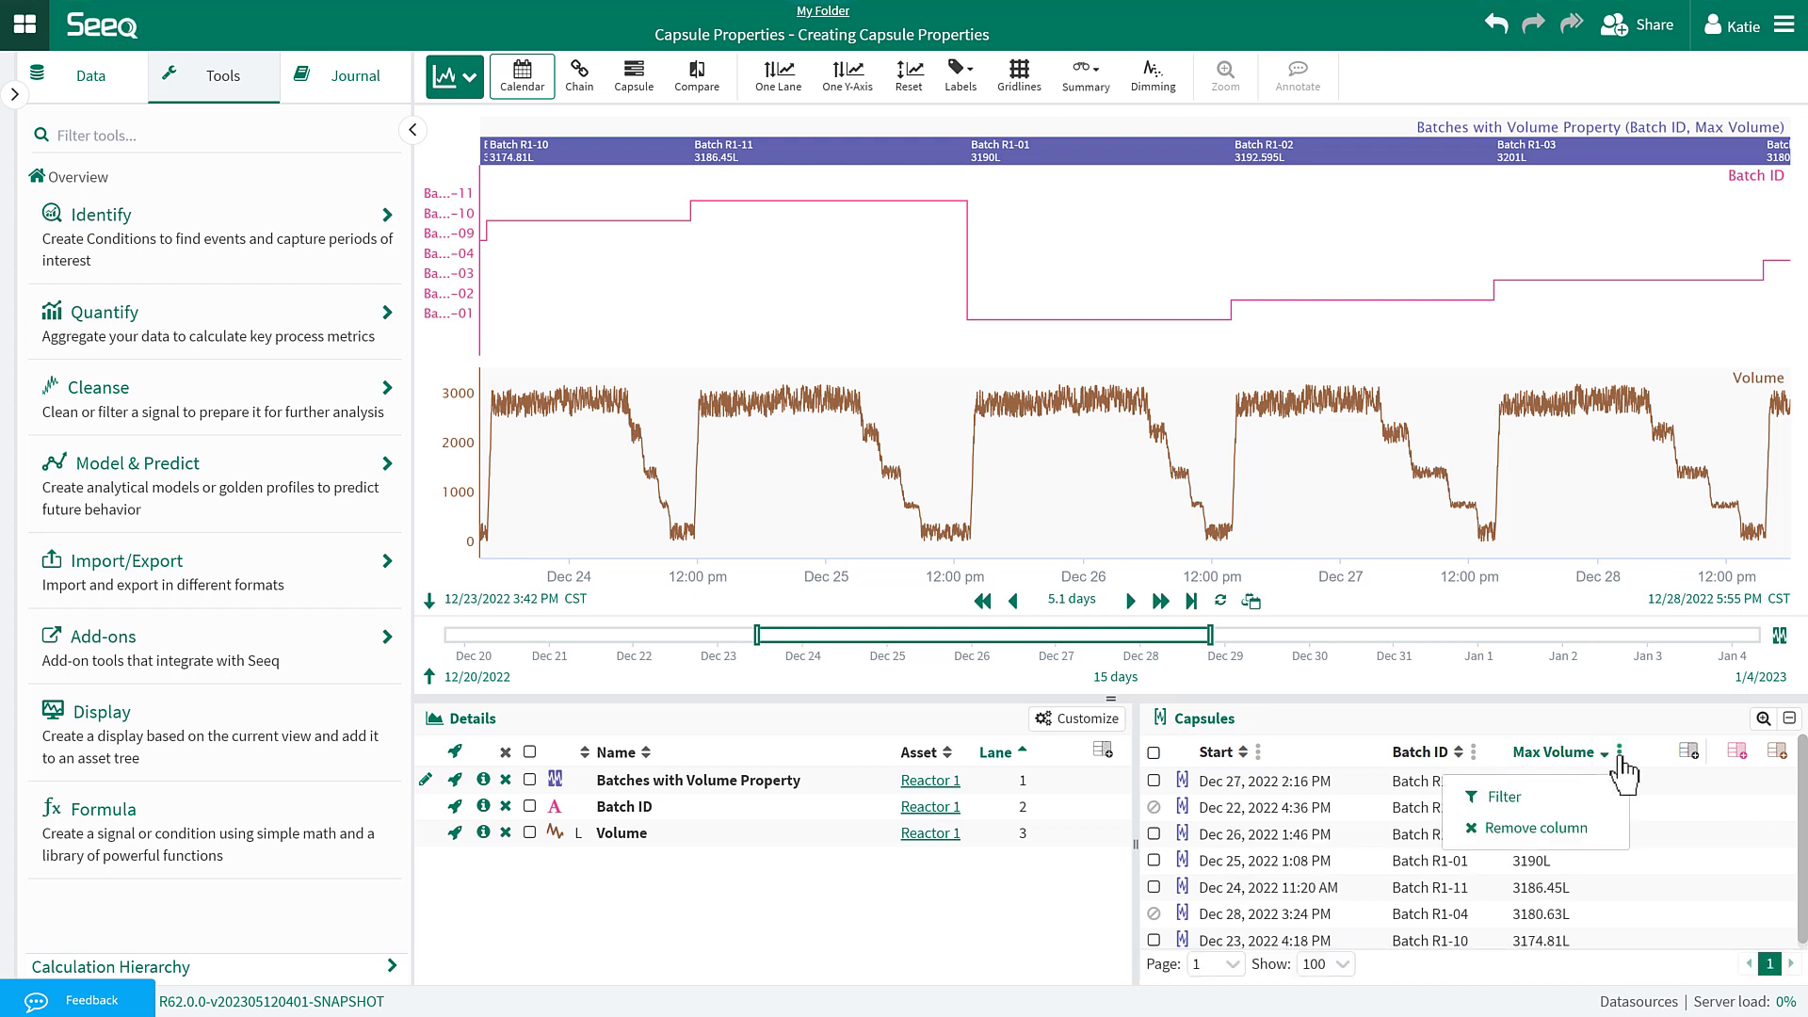
left_click(1594, 796)
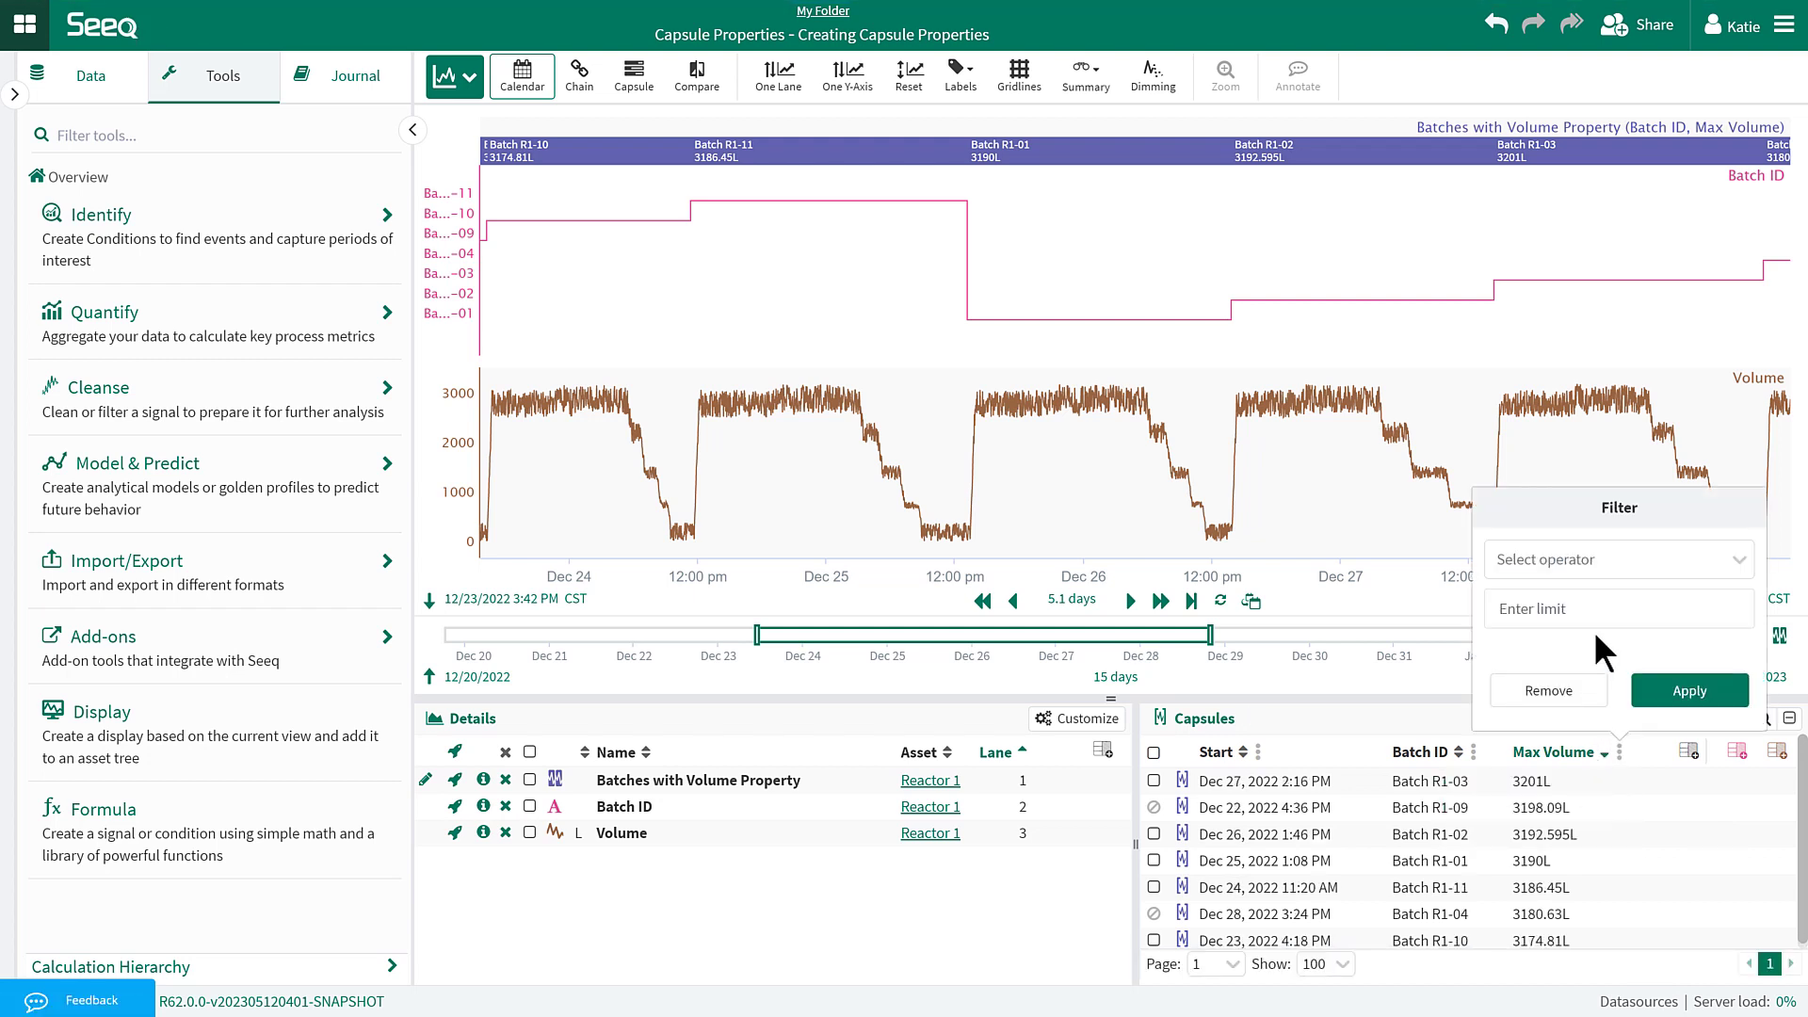
left_click(1616, 555)
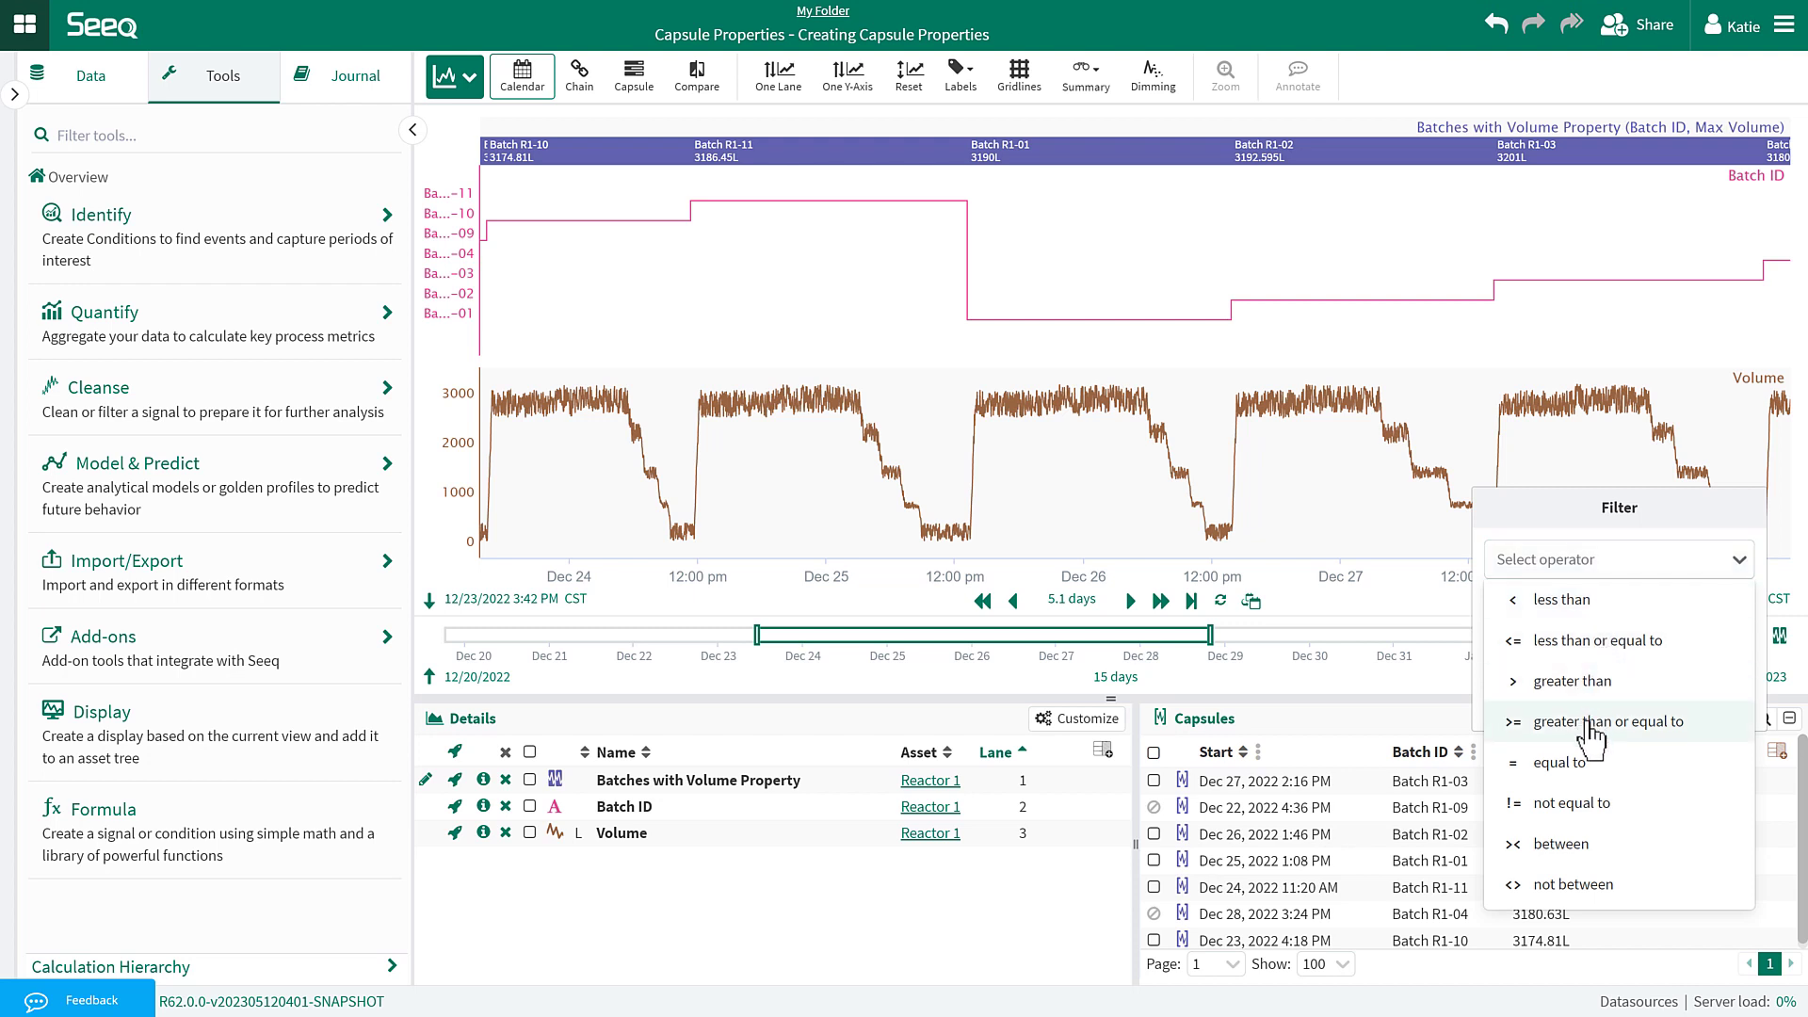
left_click(1589, 720)
left_click(1591, 605)
type("3200")
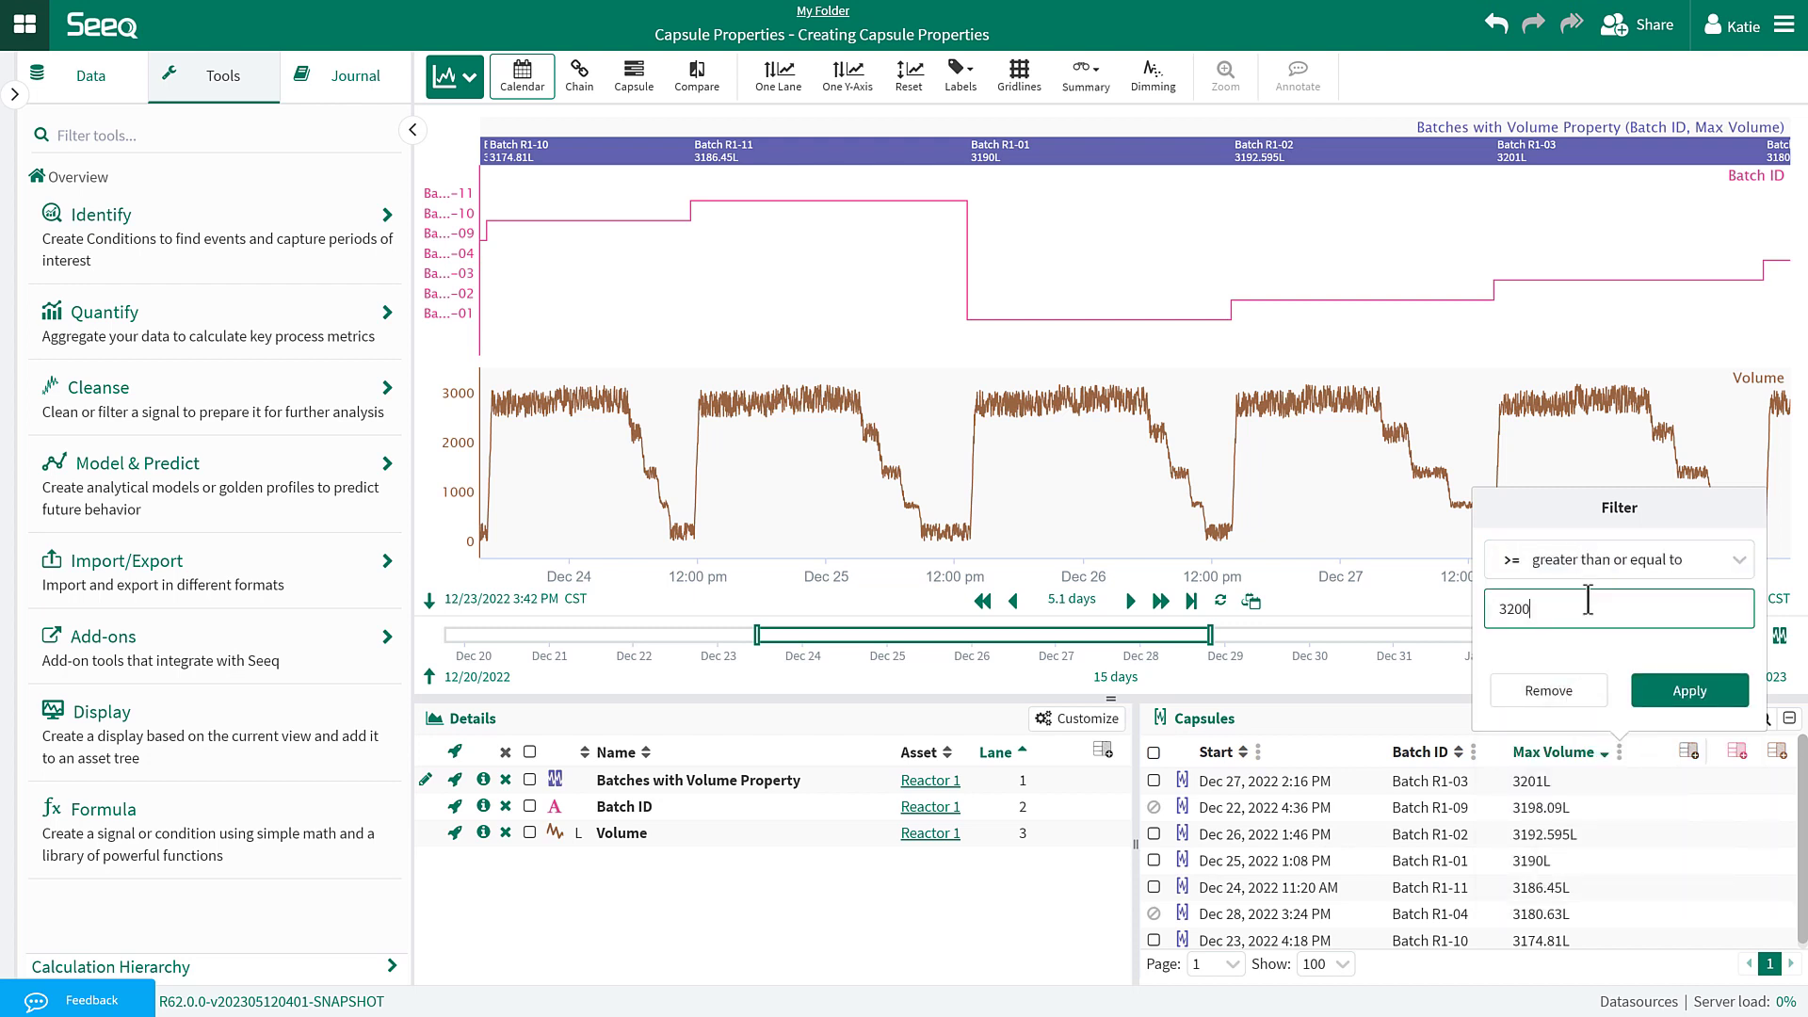
left_click(1680, 691)
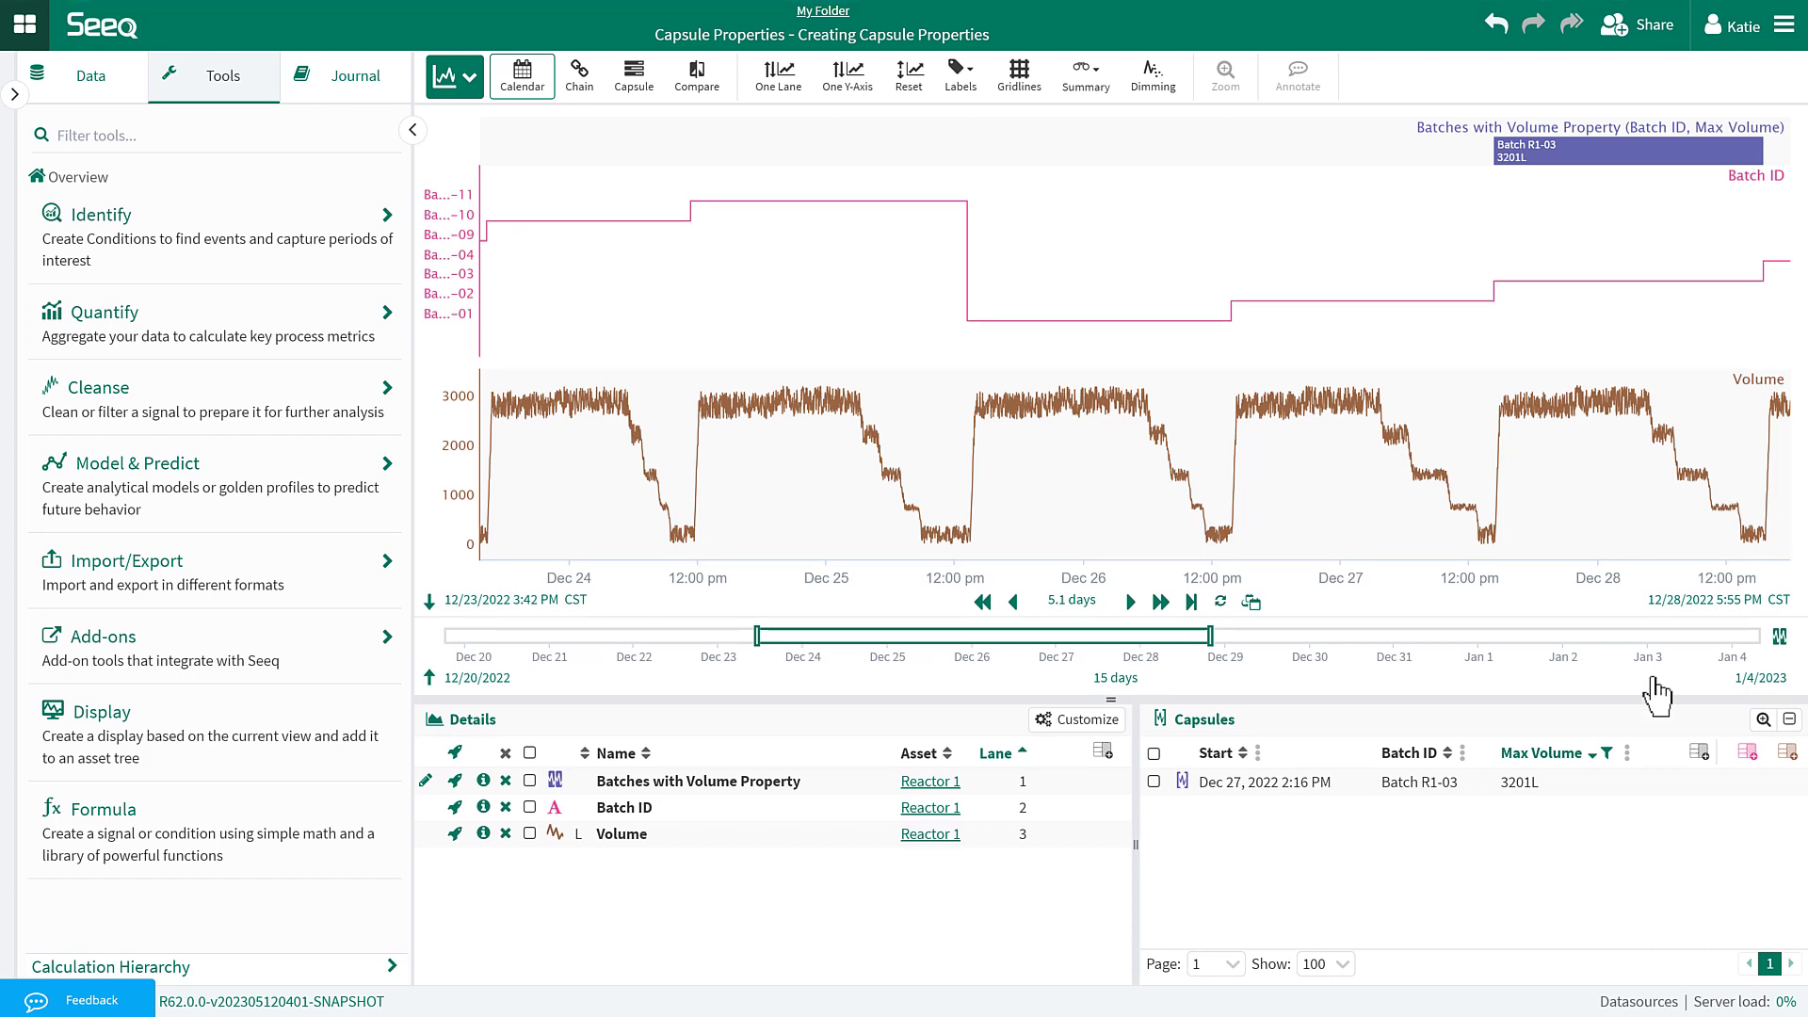
Create a formula named 'Batches with High Volume' and insert the keep() documentation example.
left_click(174, 866)
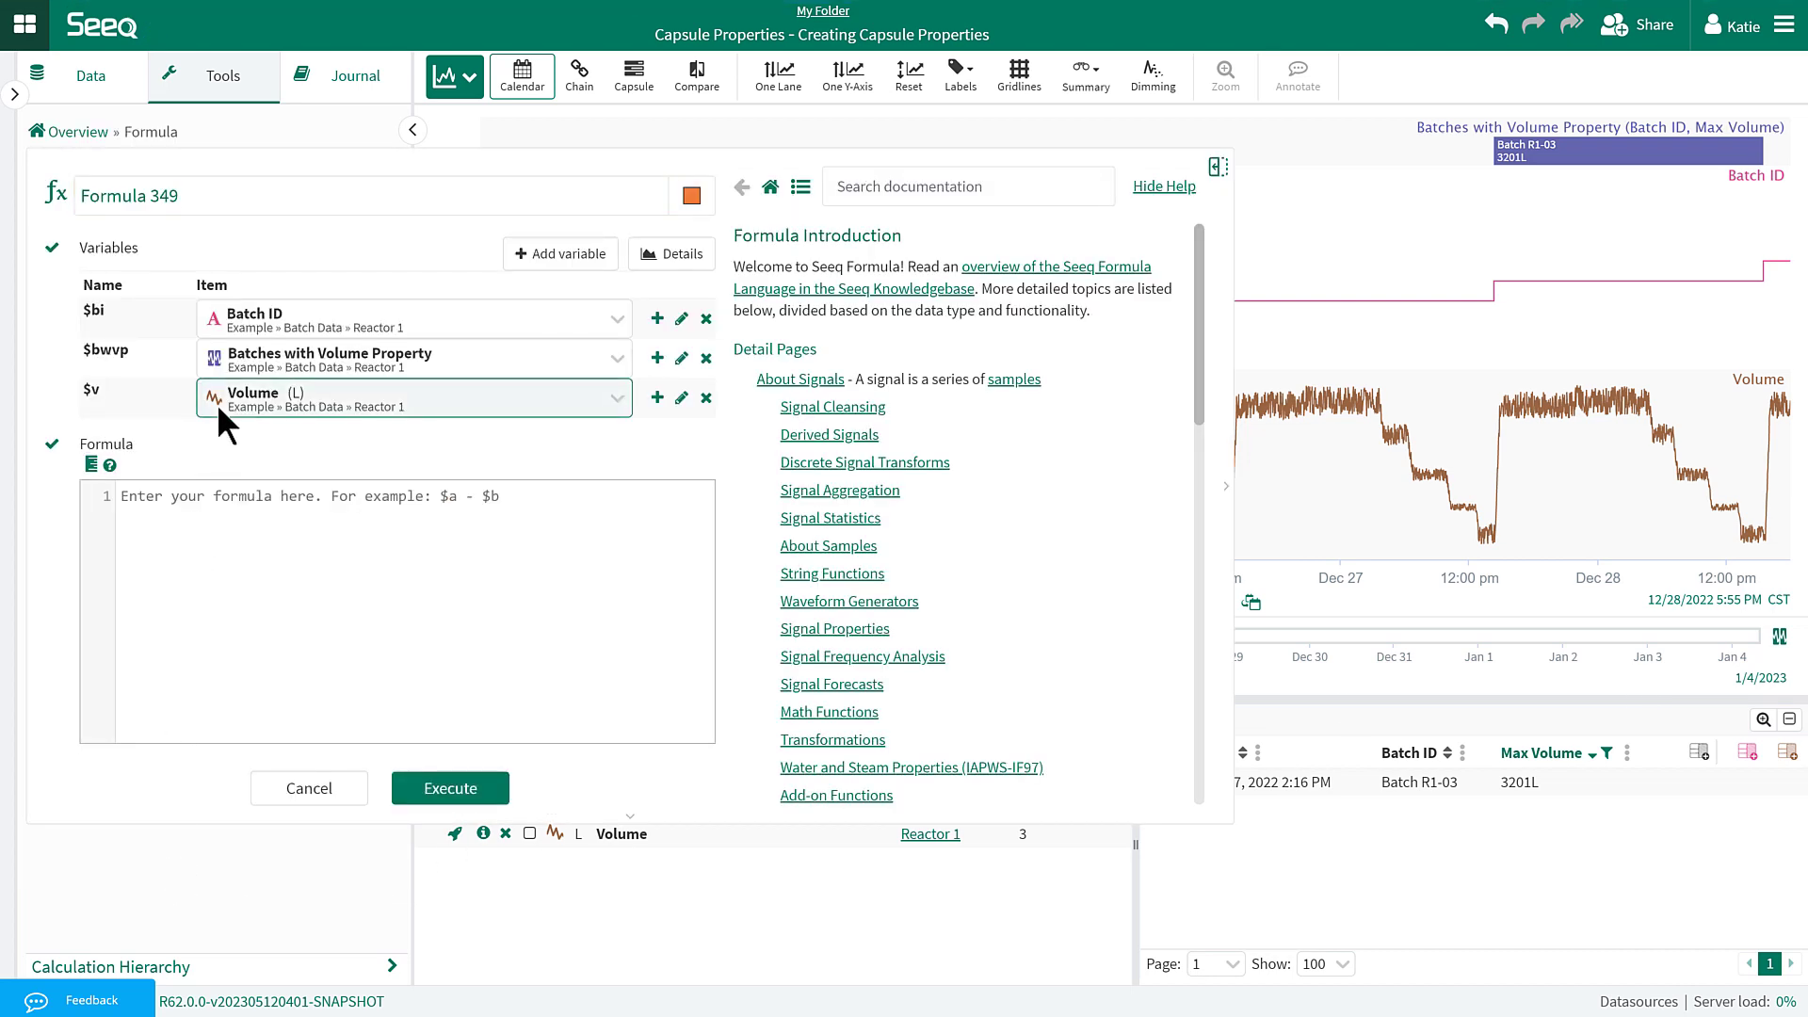
triple_click(232, 195)
type("B")
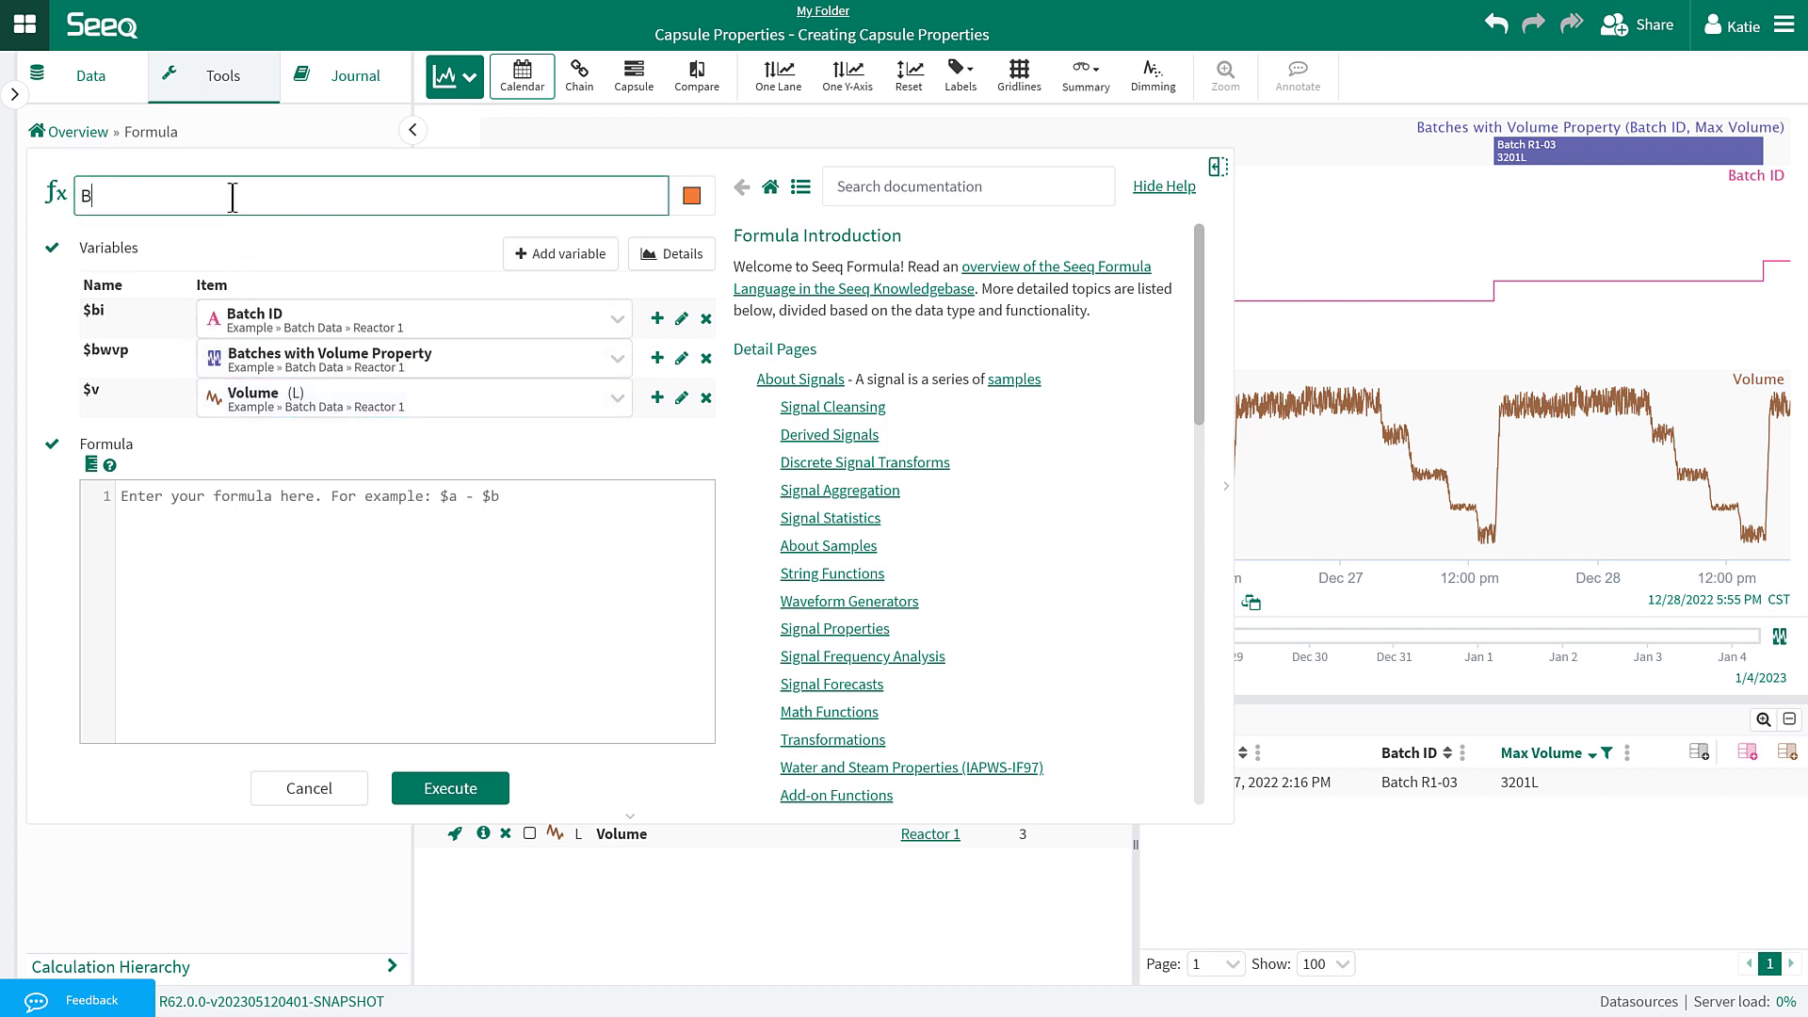
type("atches with High Volume")
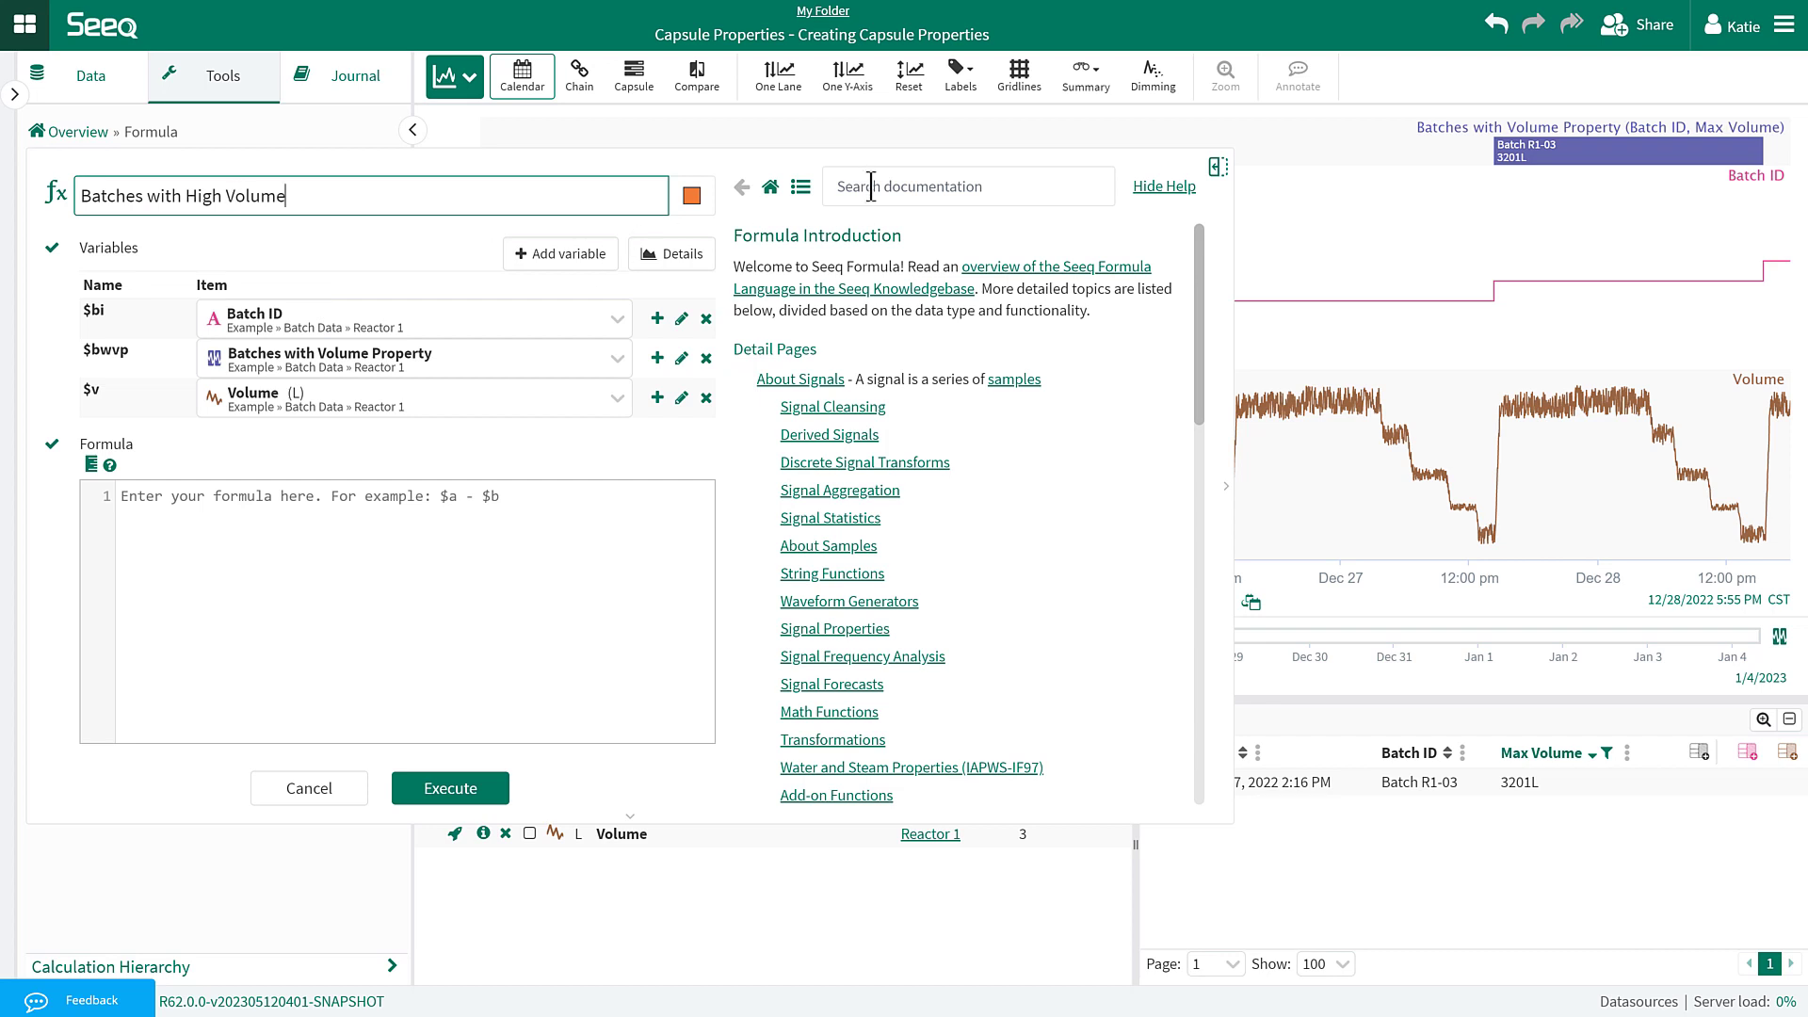
left_click(872, 185)
type("keep")
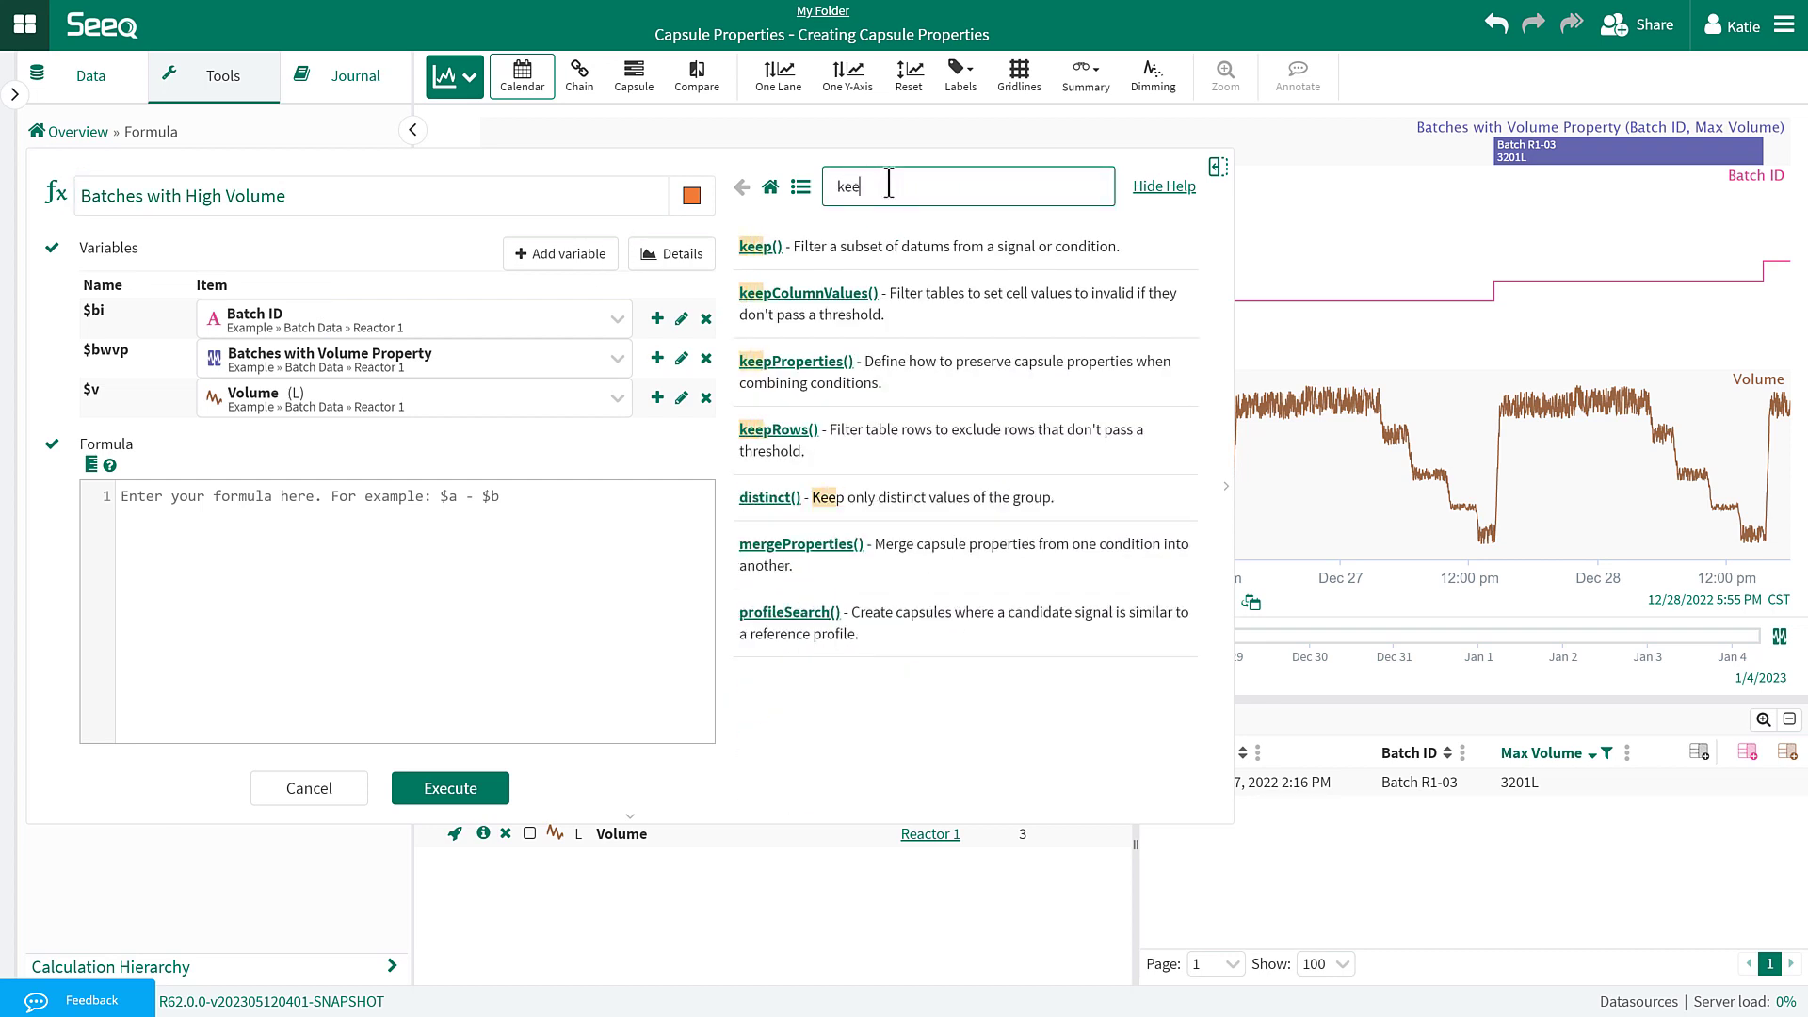
left_click(878, 245)
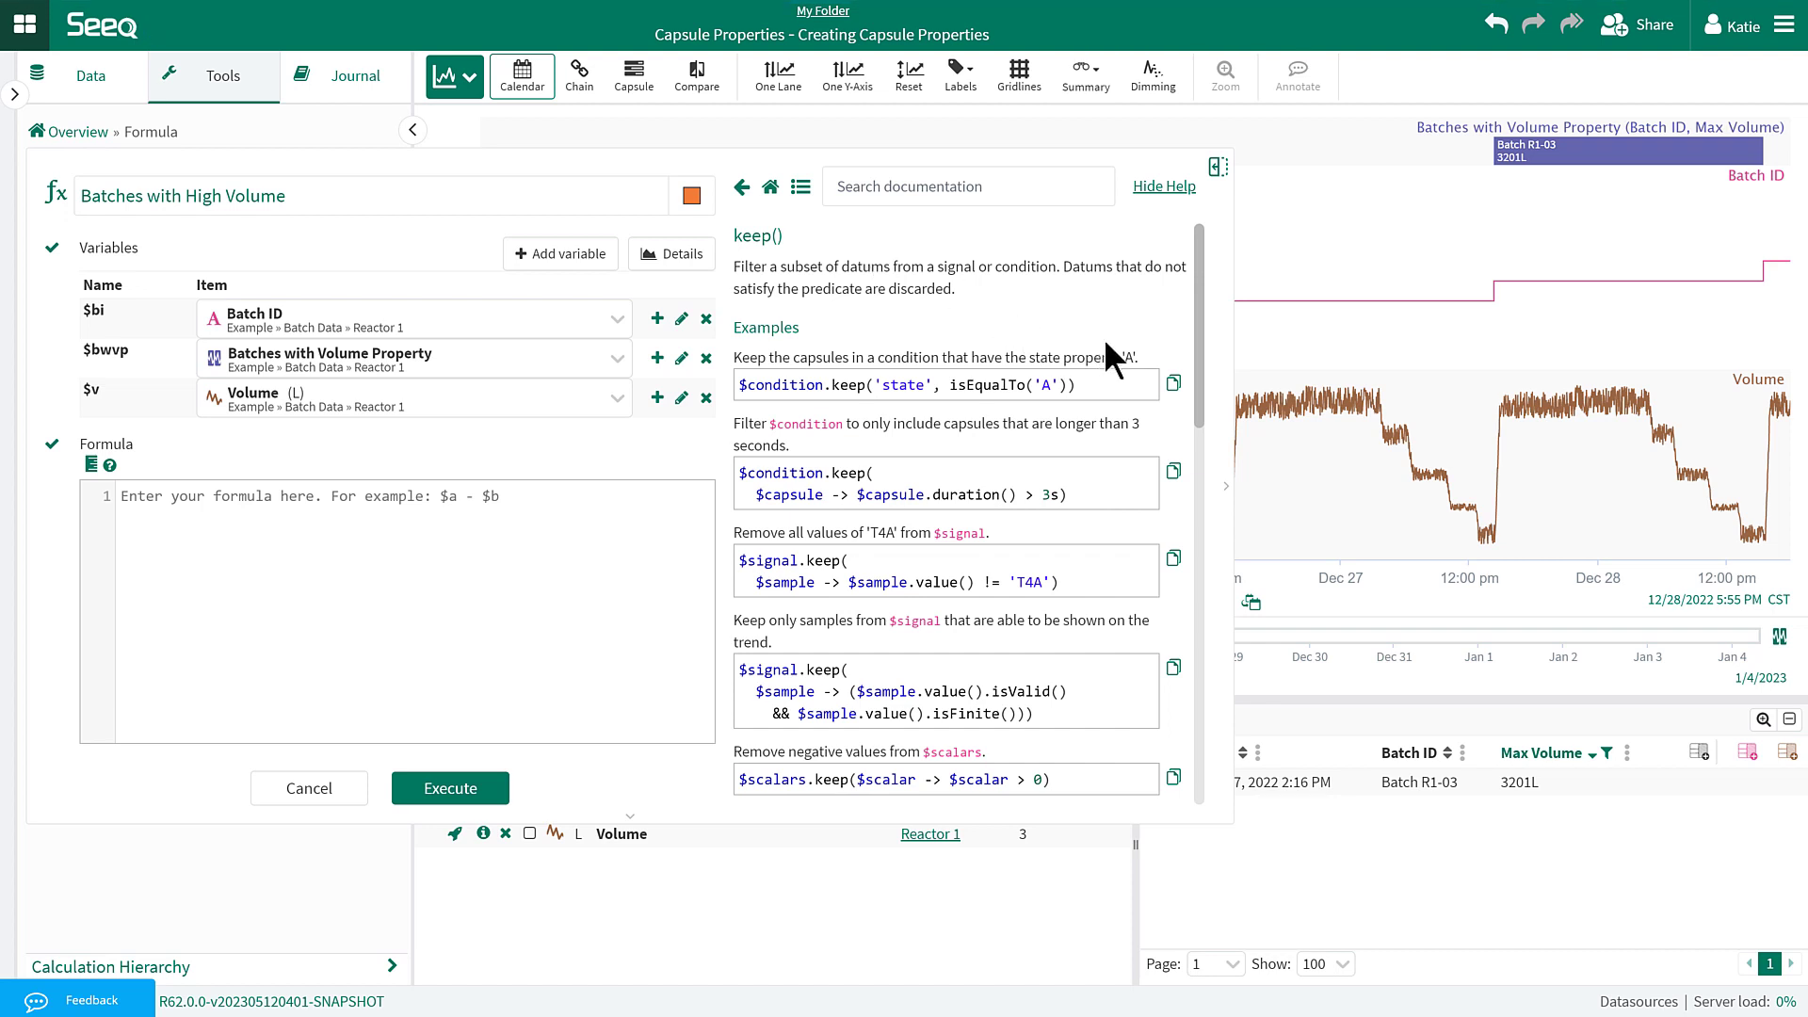
left_click(1173, 384)
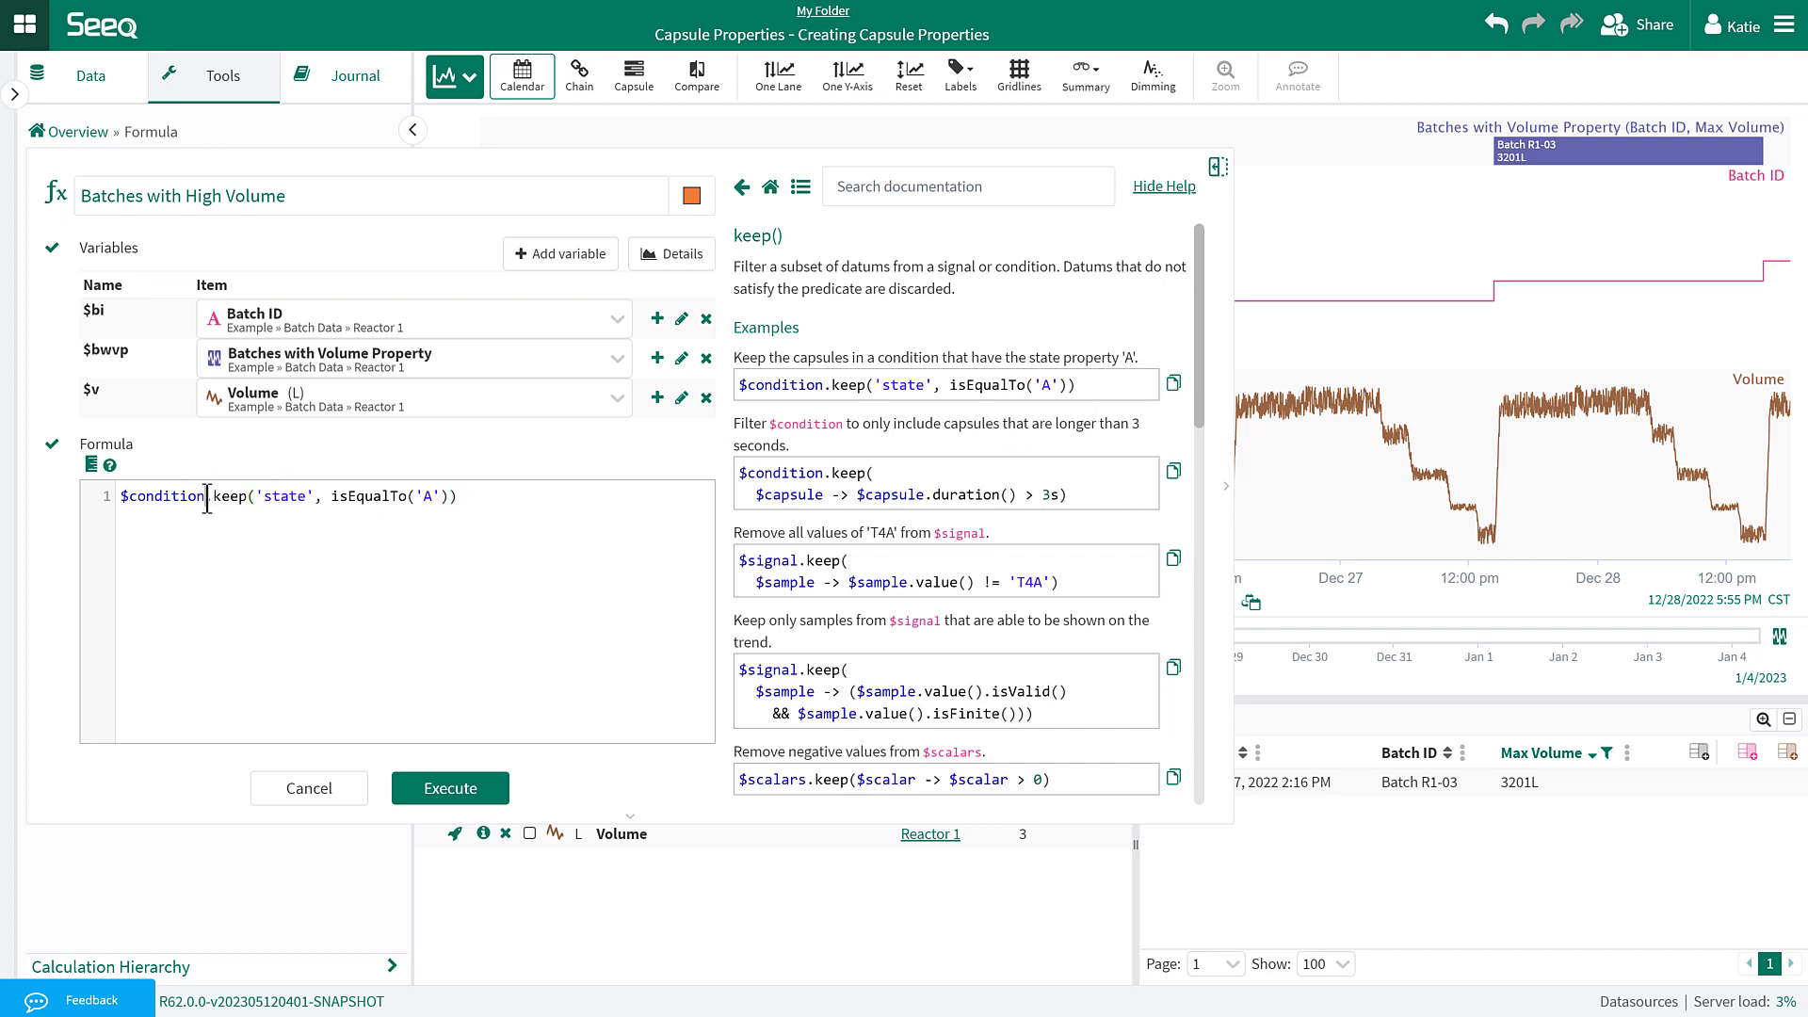
Edit the formula to $bwvp.keep('Max Volume', isGreaterThanorEqualTo(3200)).
key("BackSpace")
key("BackSpace")
key("BackSpace")
key("BackSpace")
key("BackSpace")
key("BackSpace")
key("BackSpace")
key("BackSpace")
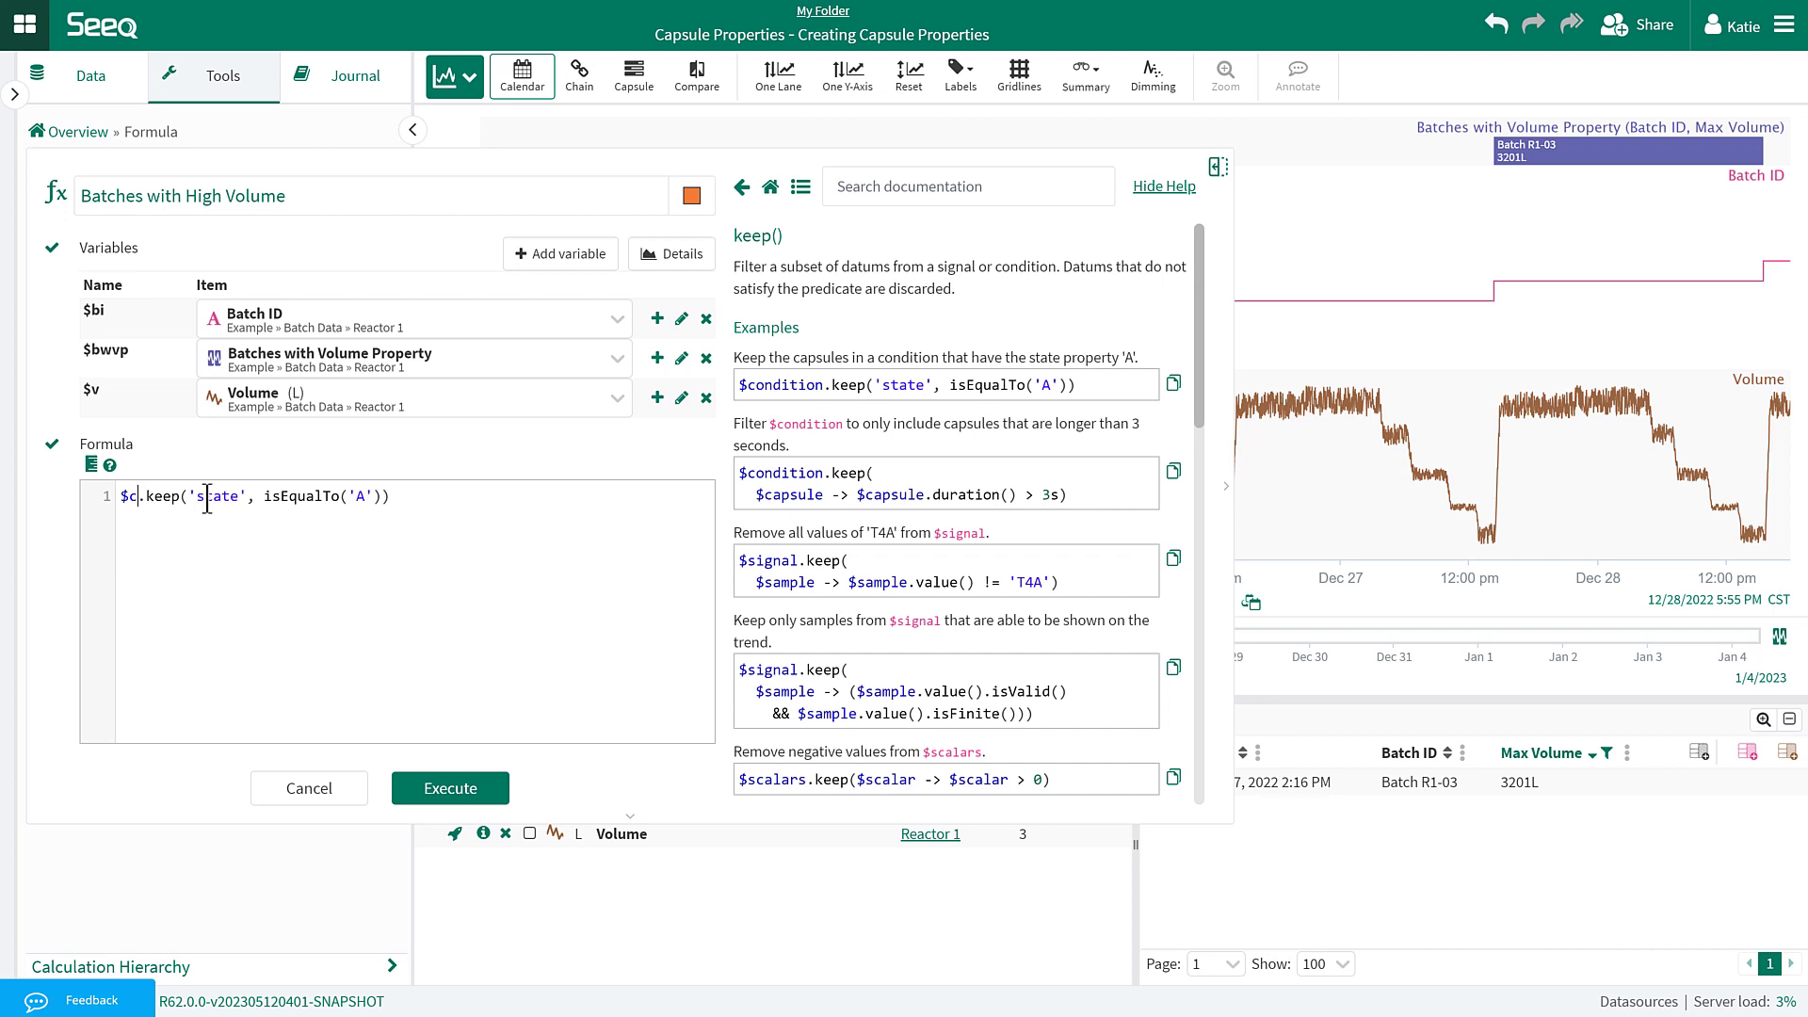
key("BackSpace")
type("bw")
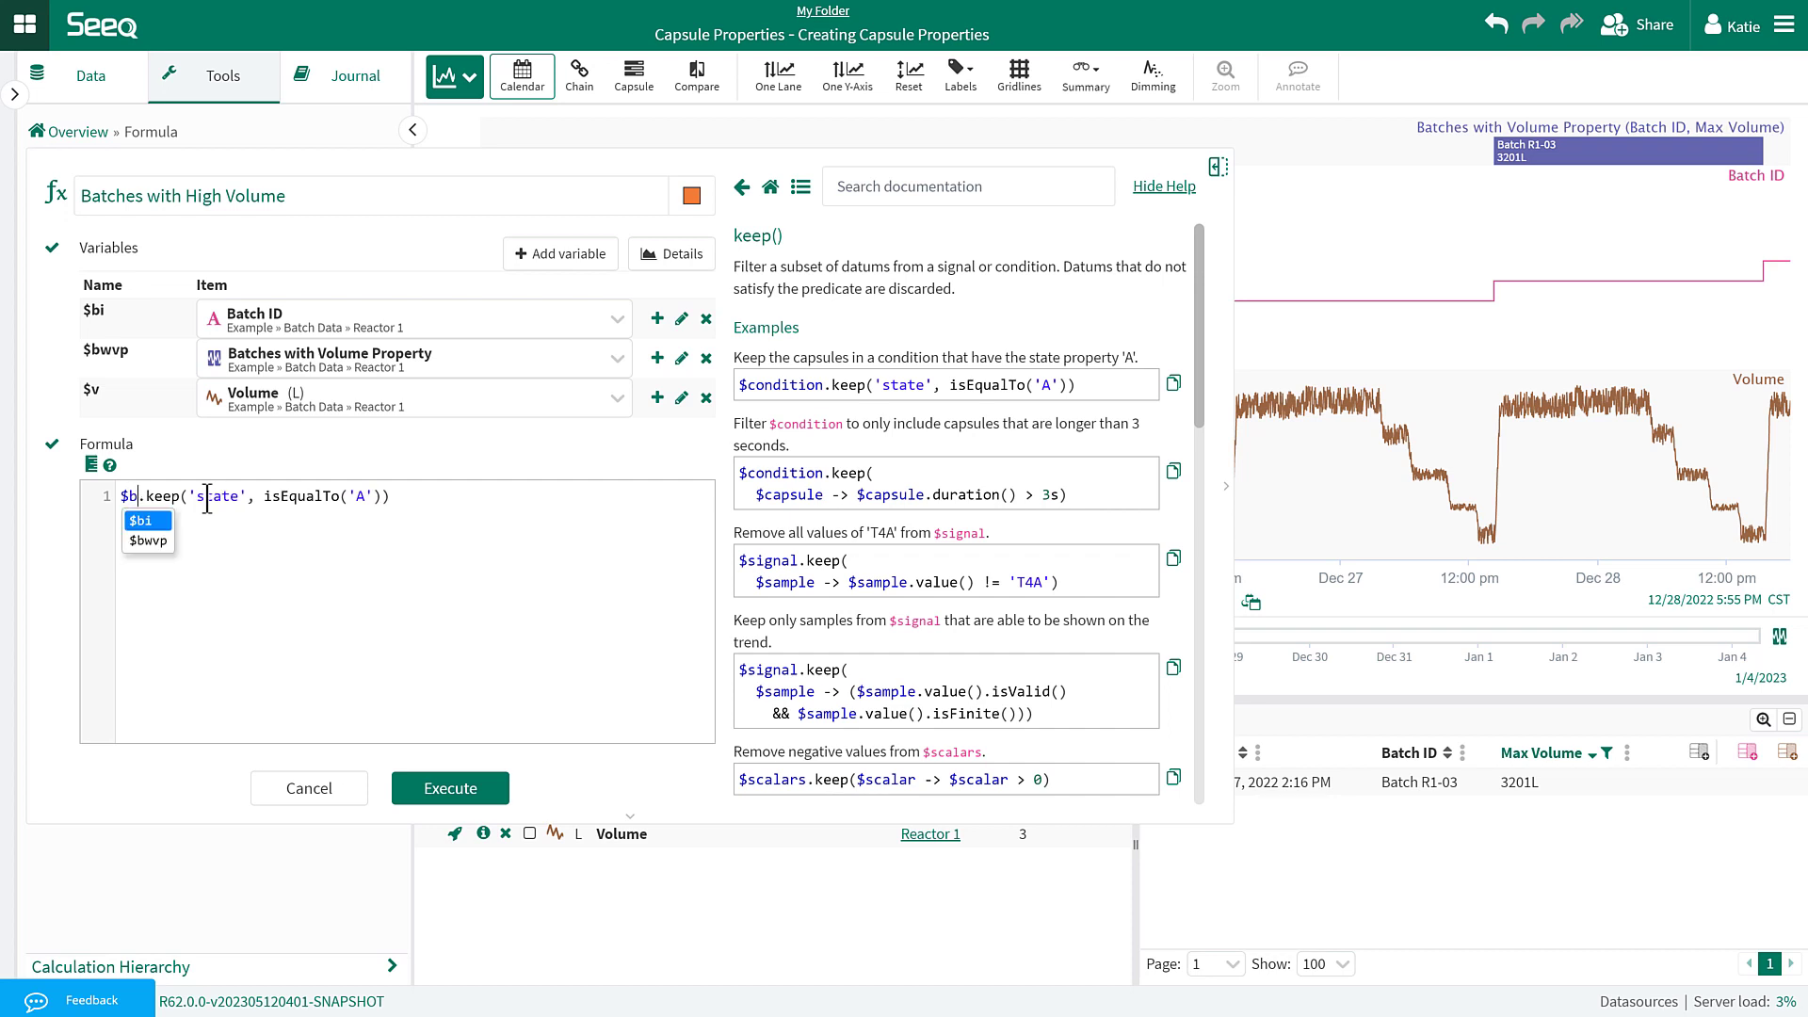
type("vp")
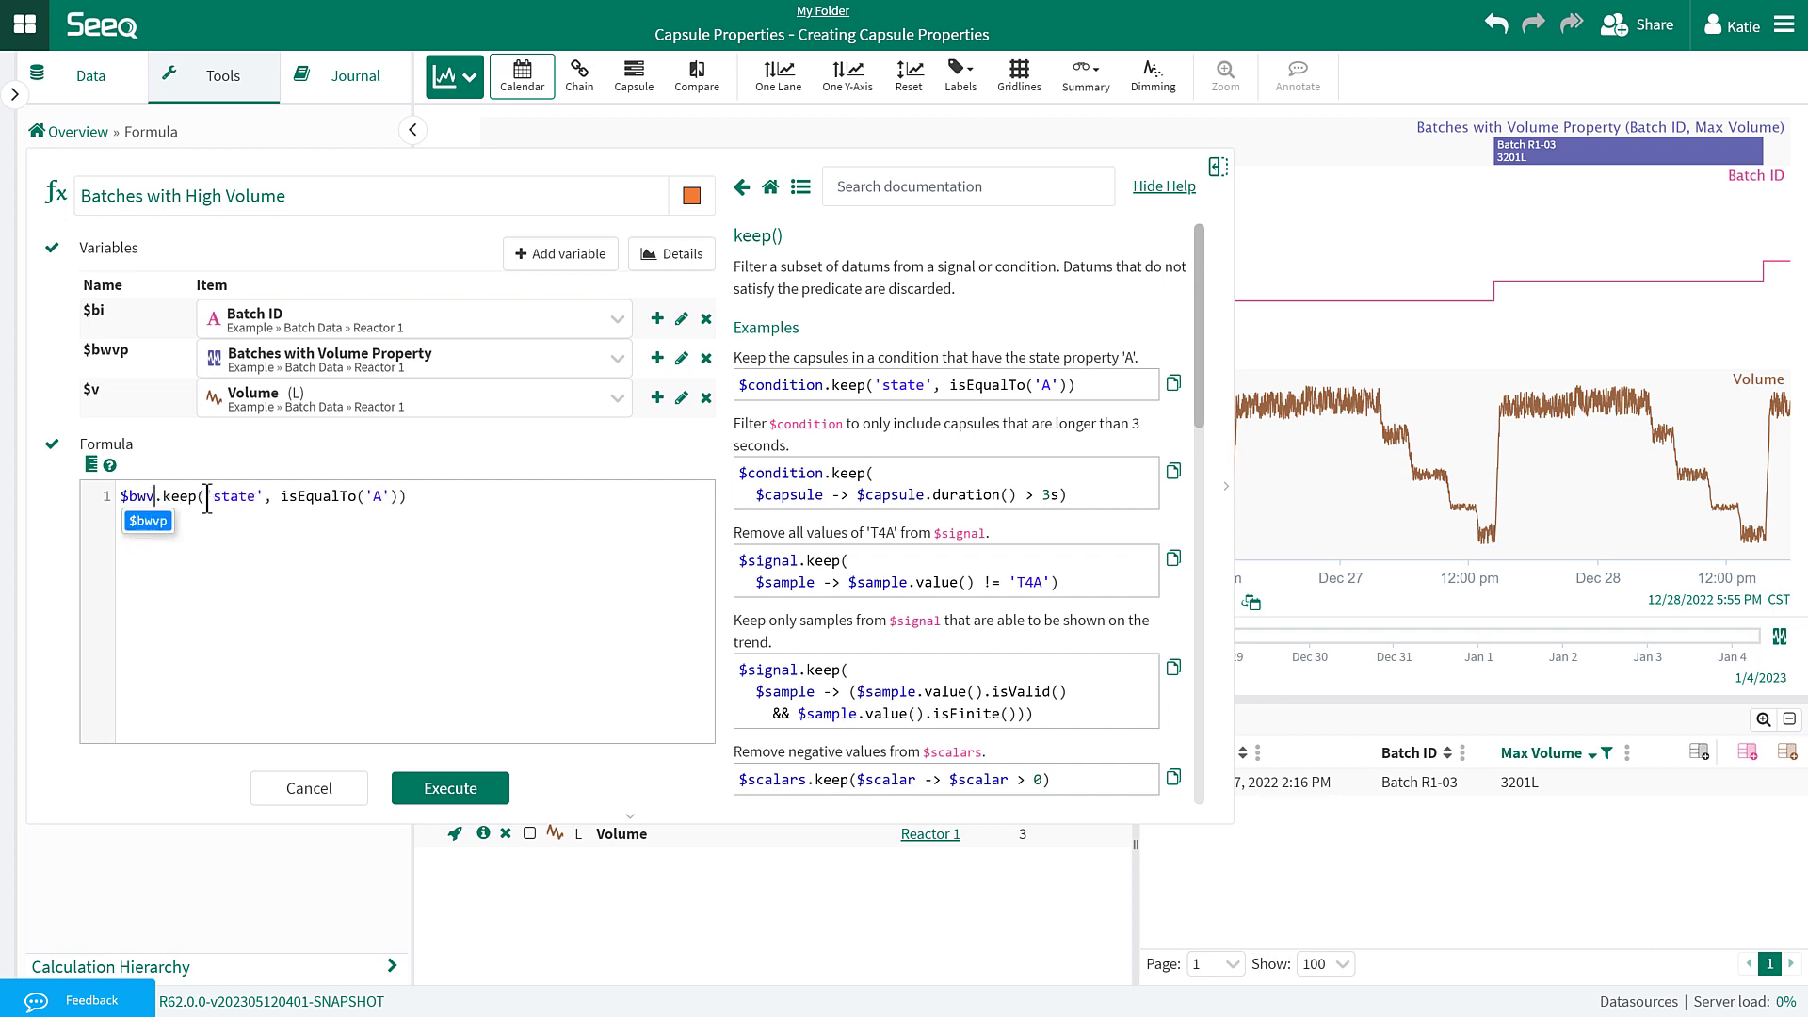
left_click_drag(263, 496, 221, 506)
type("Max Vol")
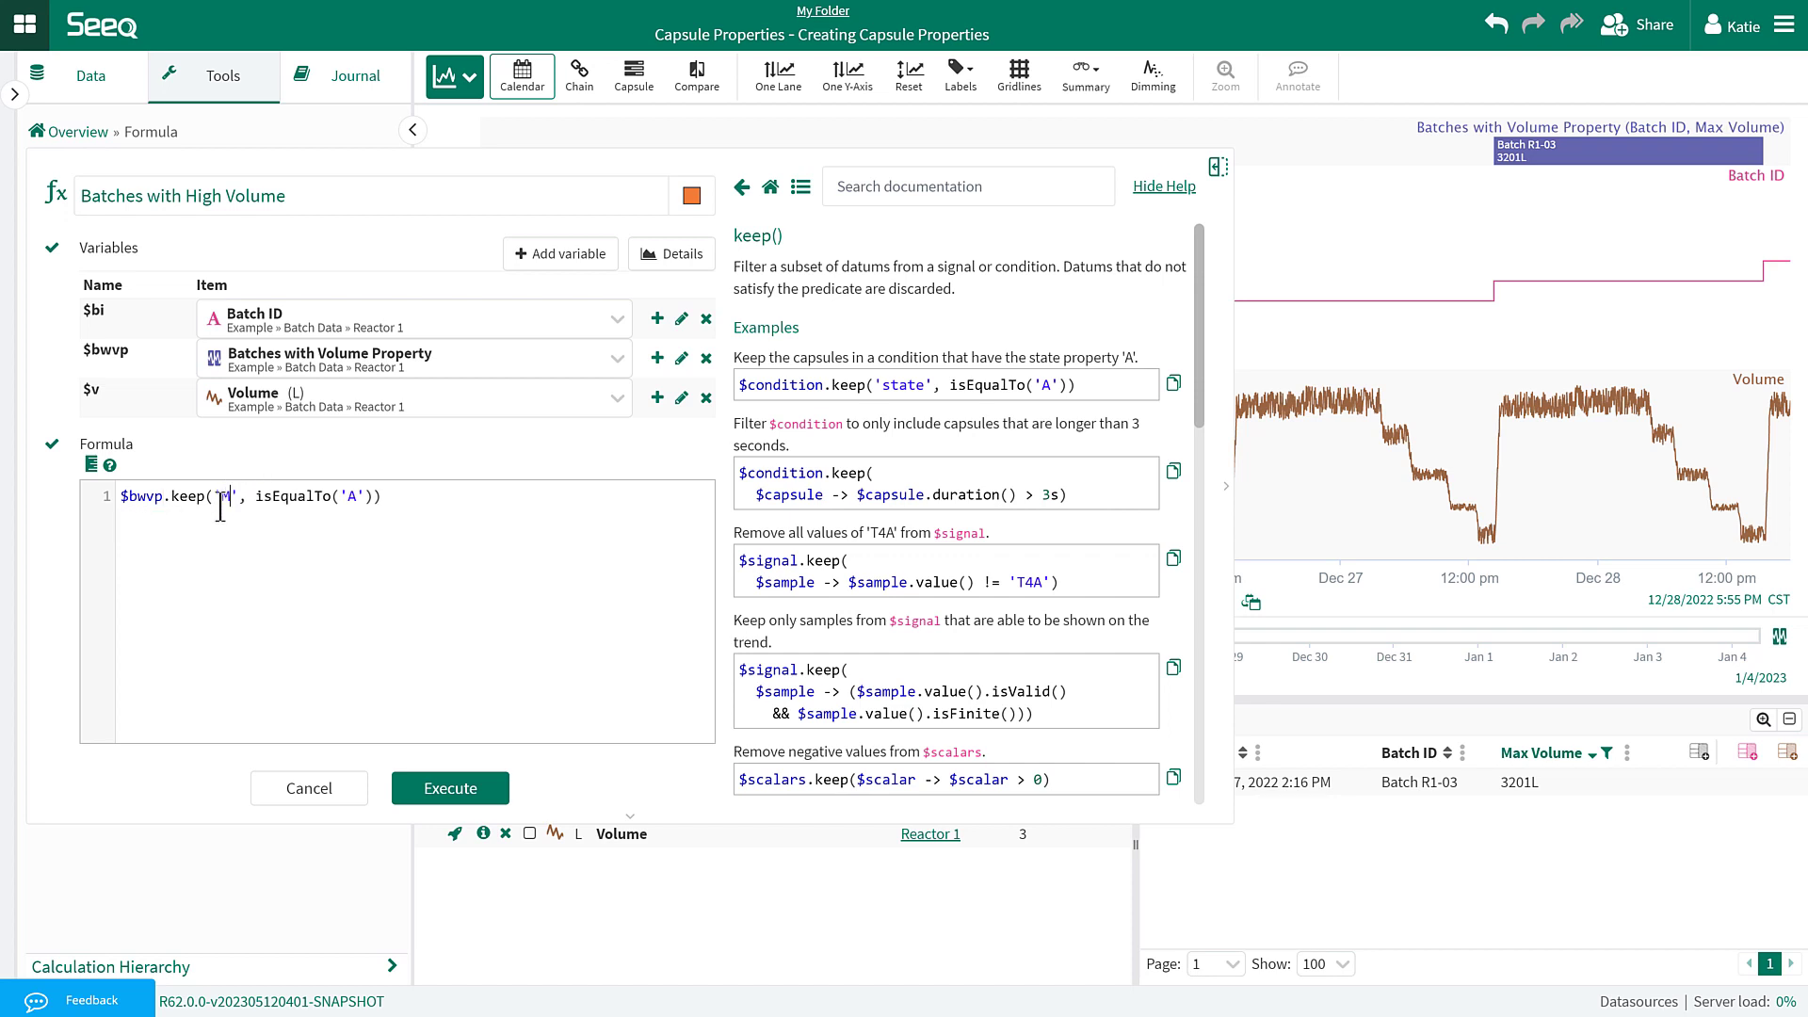
type("ume")
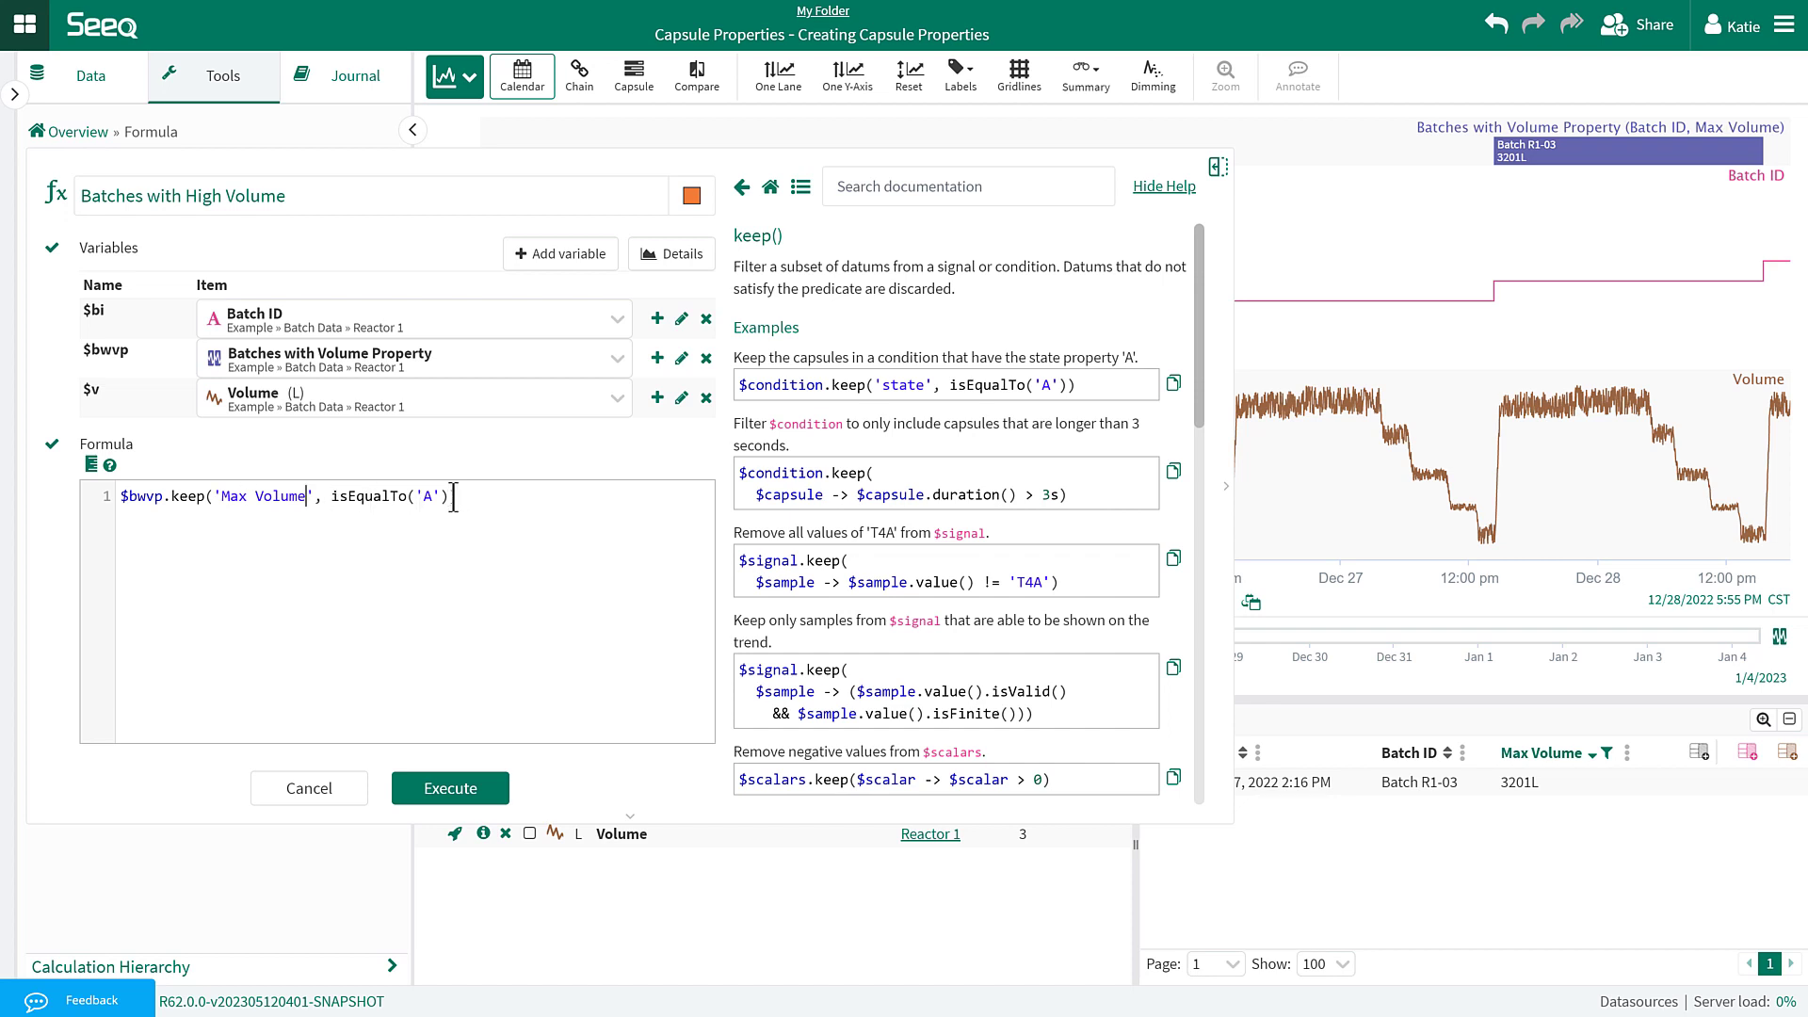
left_click_drag(451, 497, 347, 497)
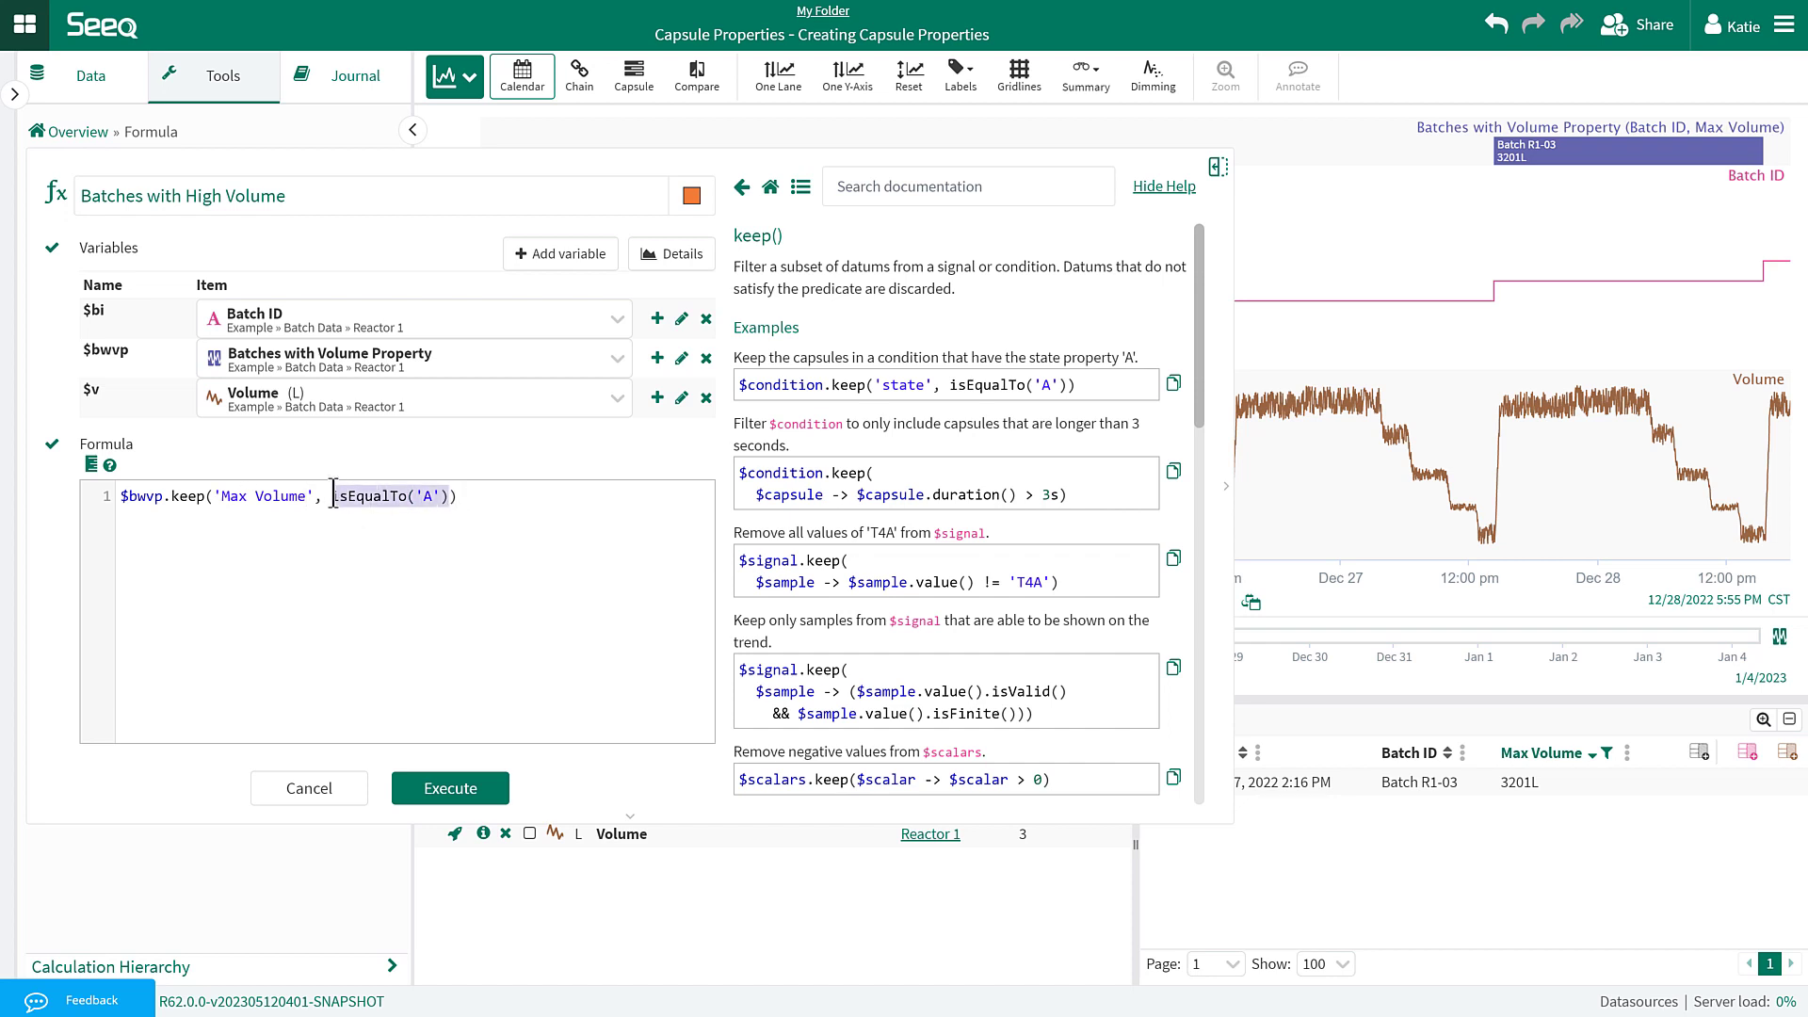
type("GreaterThan")
type("orEqualTo(")
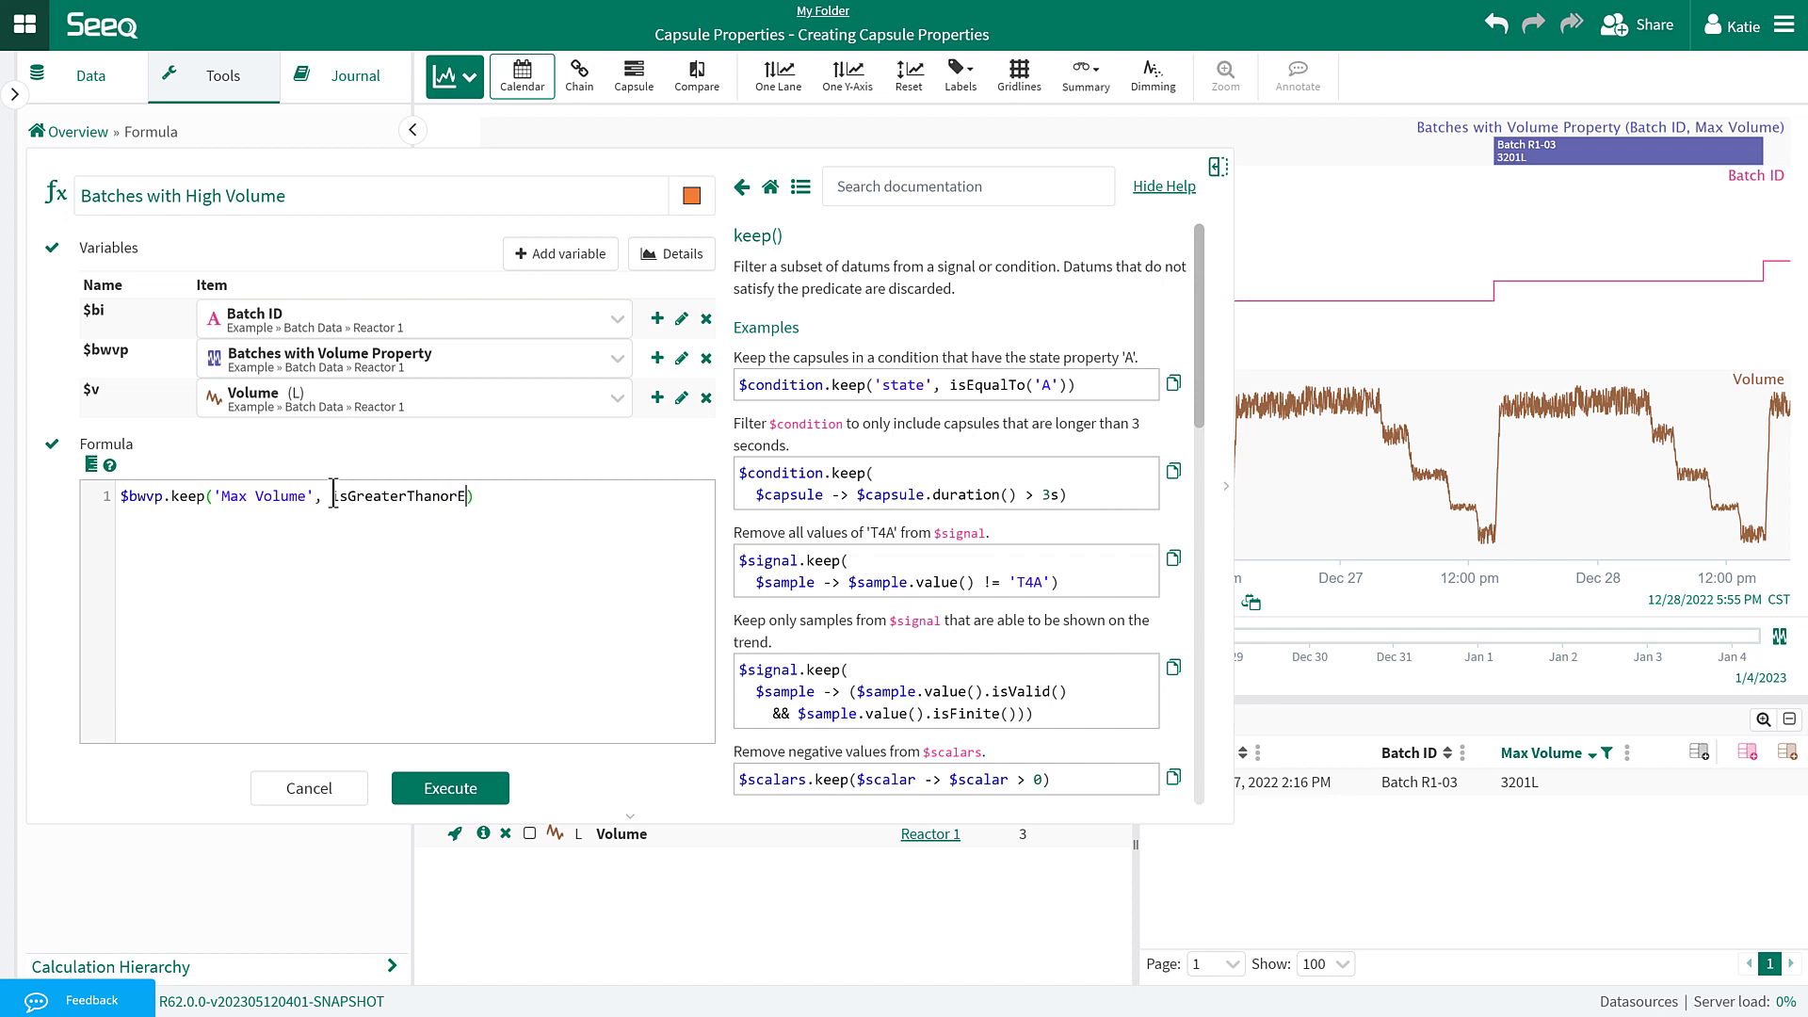
type("3200)")
Execute the Batches with High Volume formula and remove the Max Volume capsule filter.
left_click(470, 791)
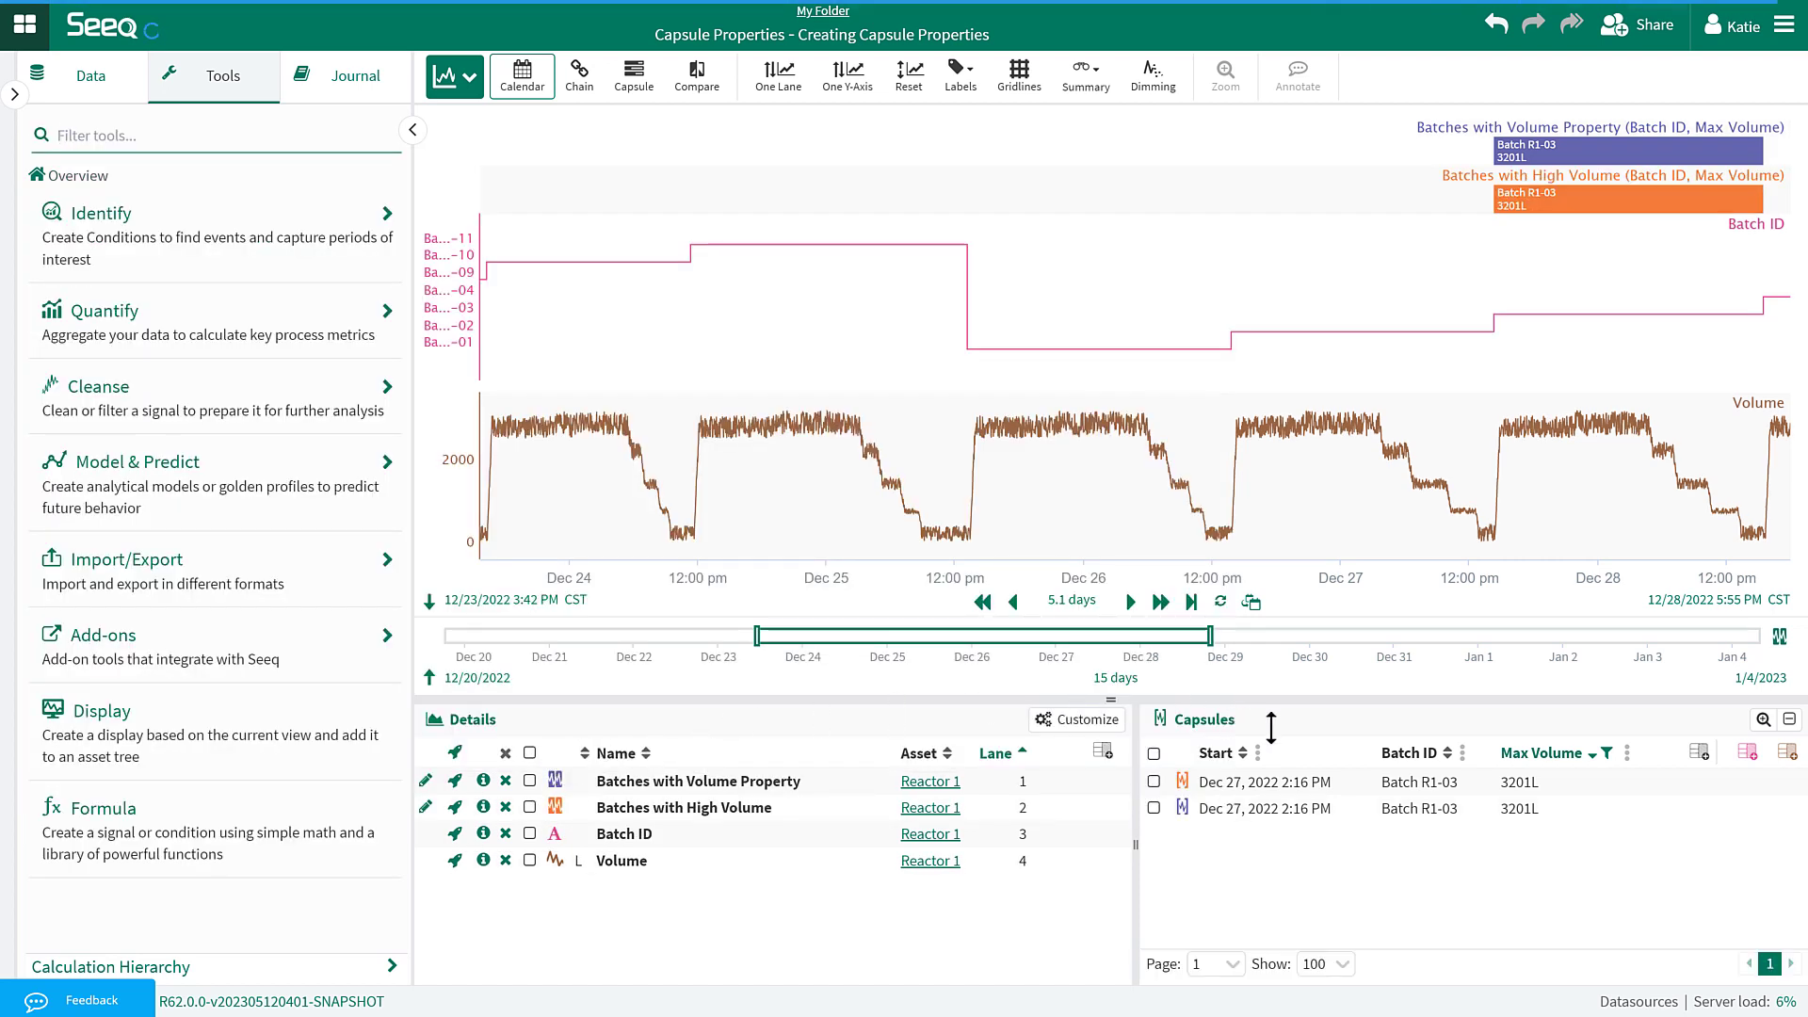
left_click(1615, 765)
left_click(1565, 709)
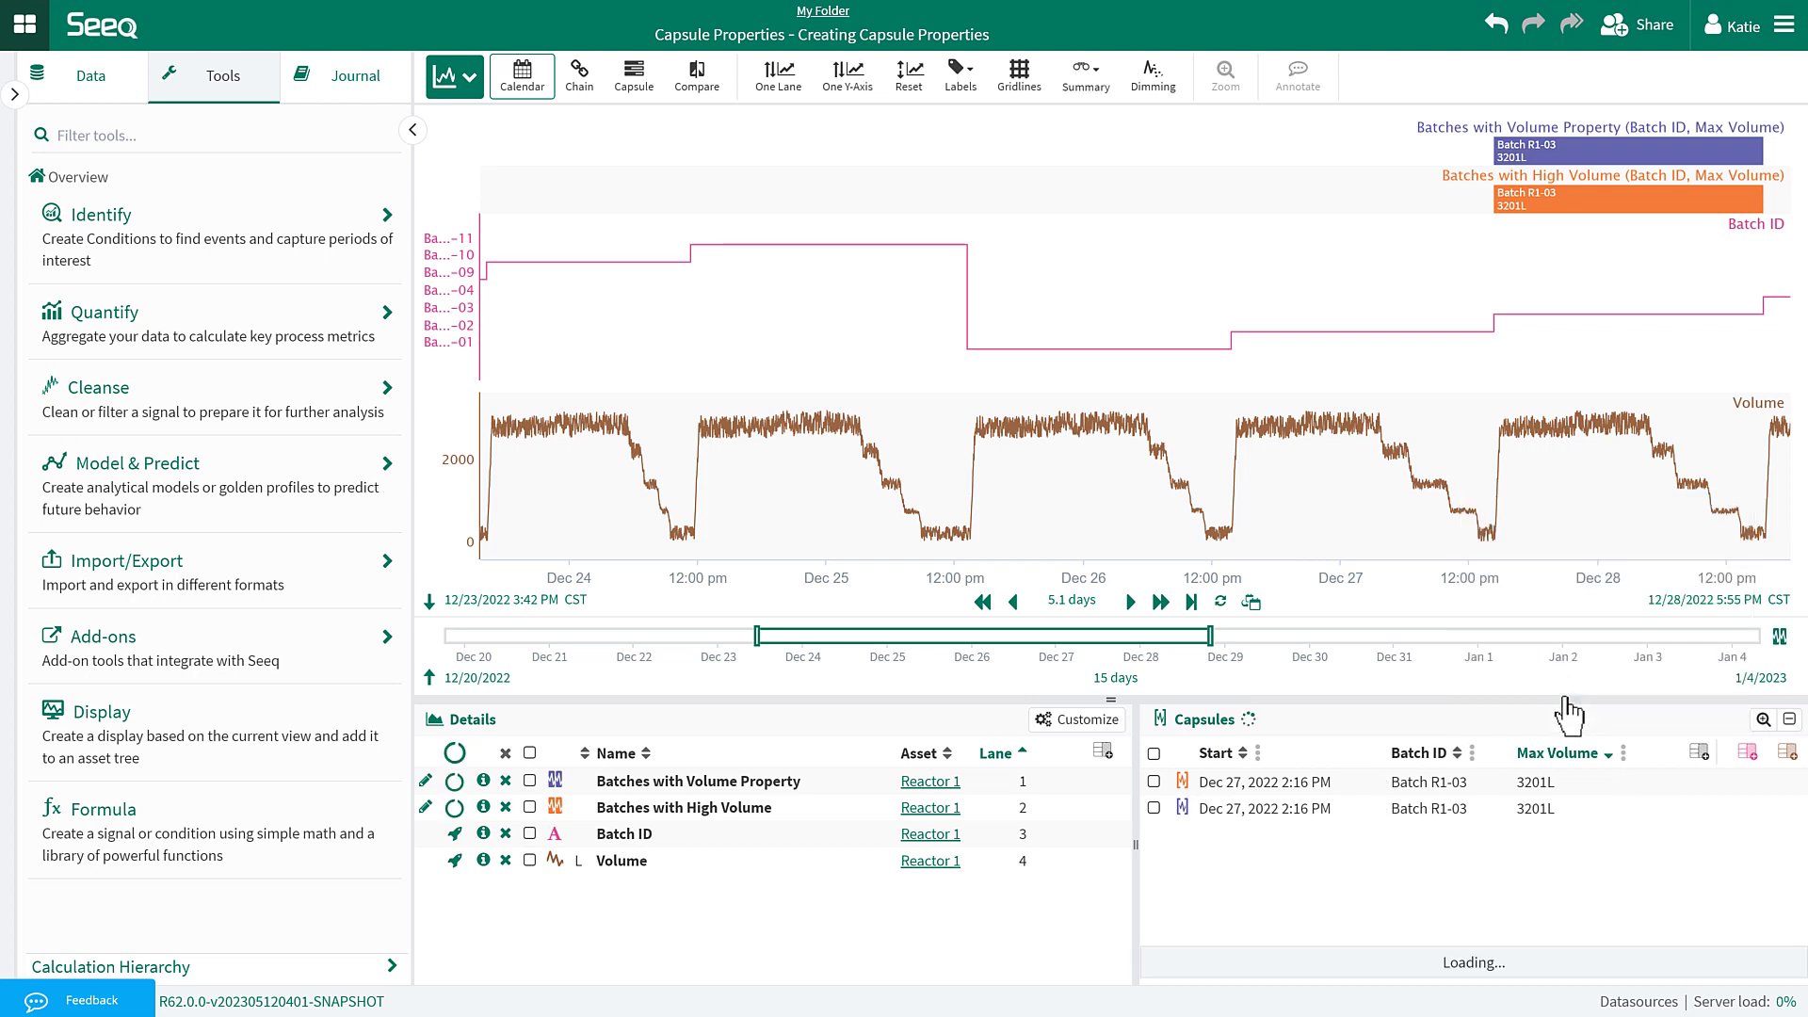